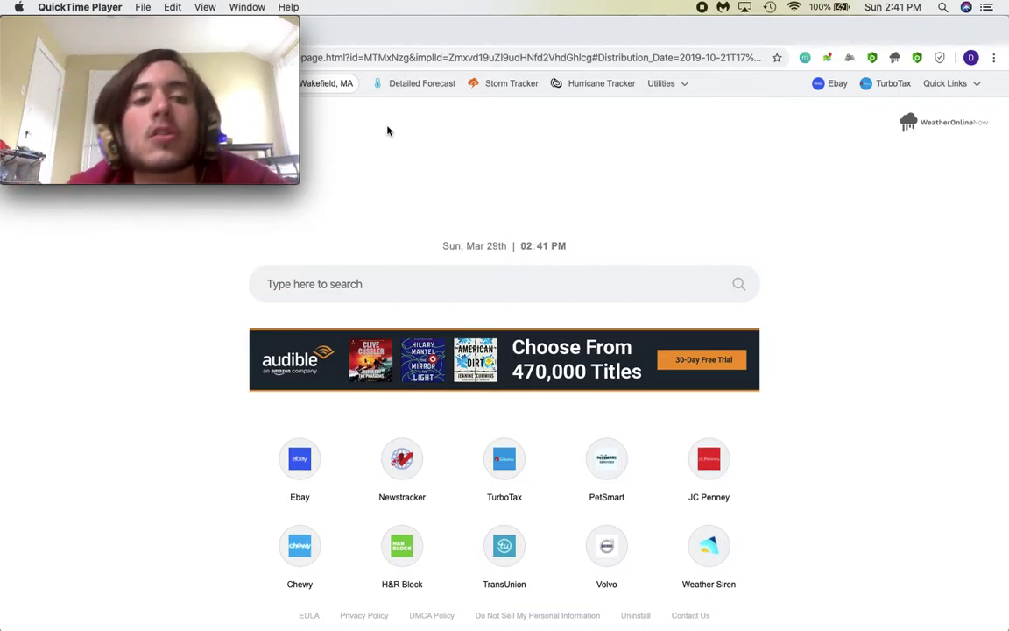
# Switch to the Chrome window and go to looperman.com
pyautogui.moveTo(216, 108)
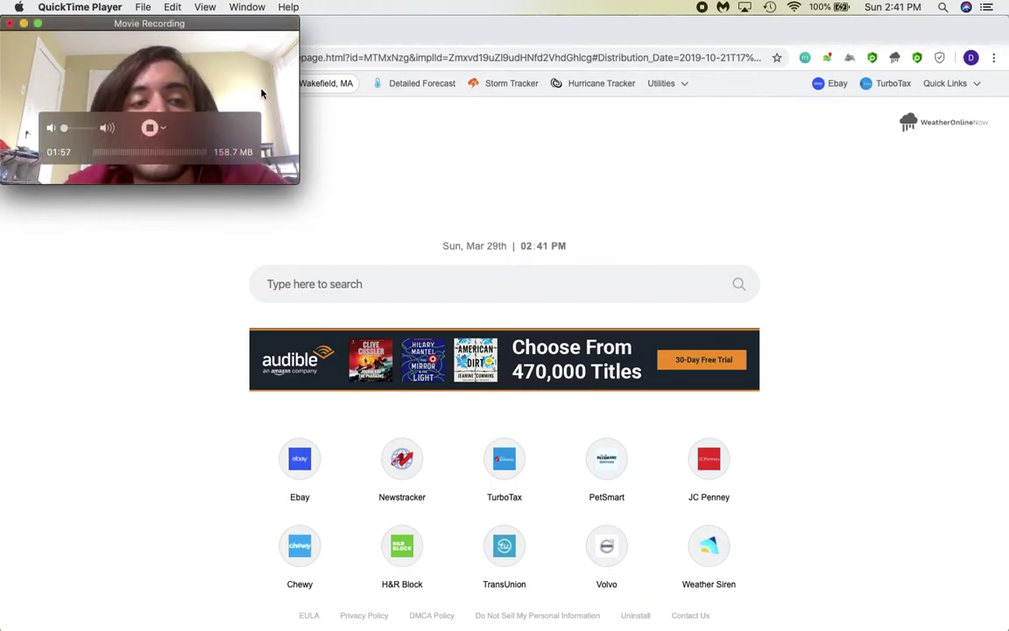
pyautogui.click(343, 110)
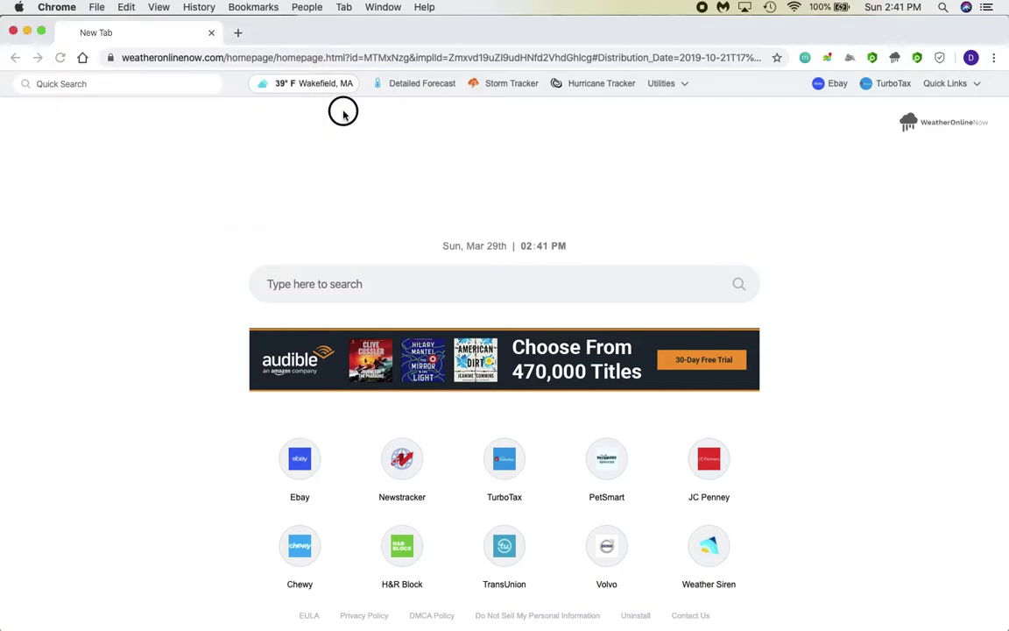
pyautogui.click(323, 54)
pyautogui.write('looperman.com')
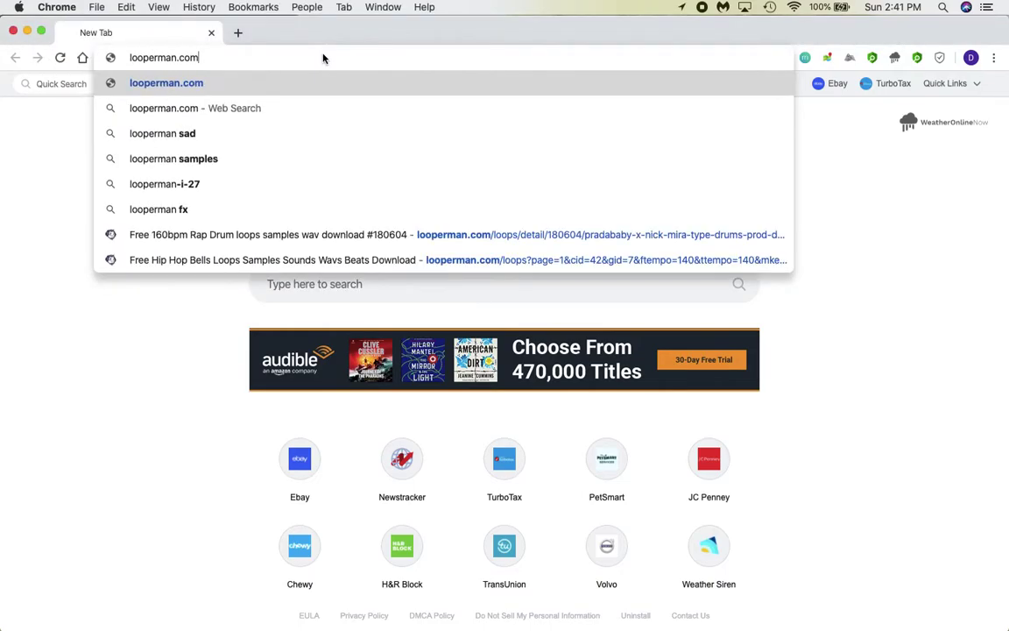
pyautogui.press('Return')
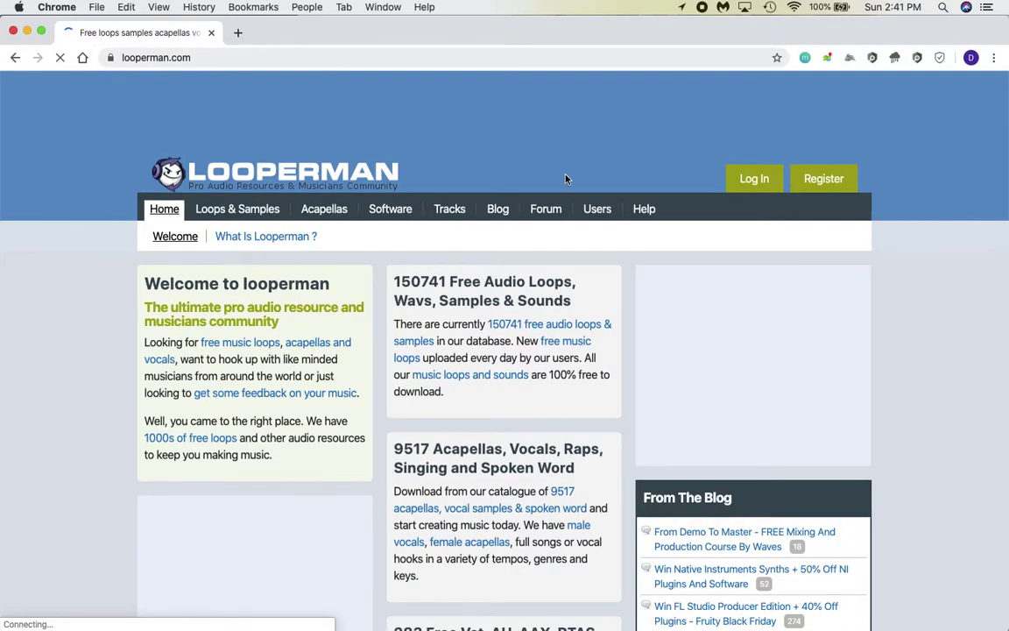
# Open the Looperman login page and complete the security check by selecting the images with cars
pyautogui.click(757, 177)
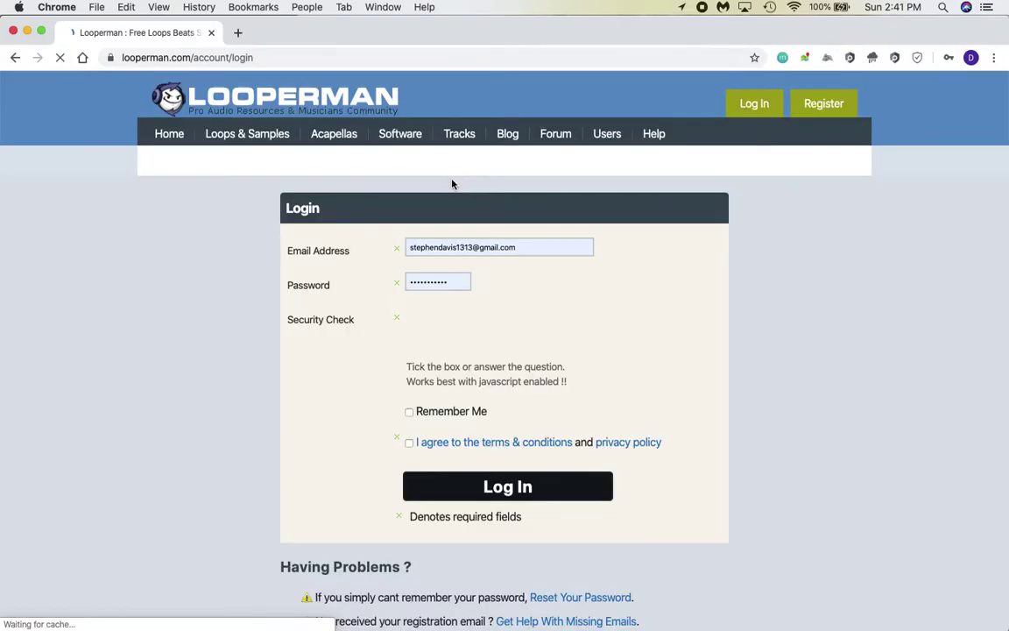
pyautogui.click(423, 332)
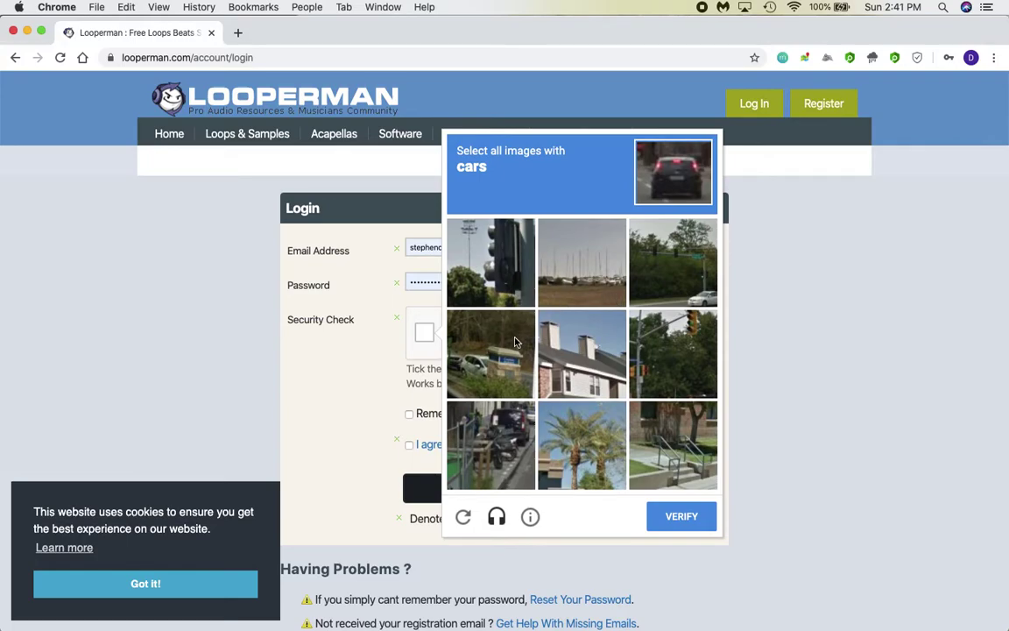
pyautogui.click(659, 280)
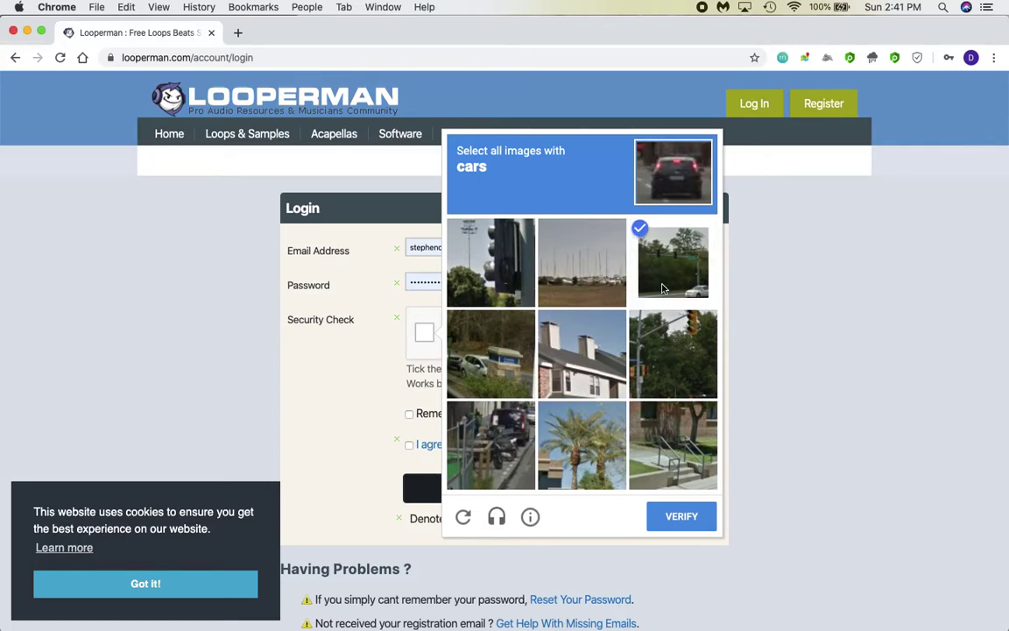
pyautogui.click(513, 434)
pyautogui.click(481, 368)
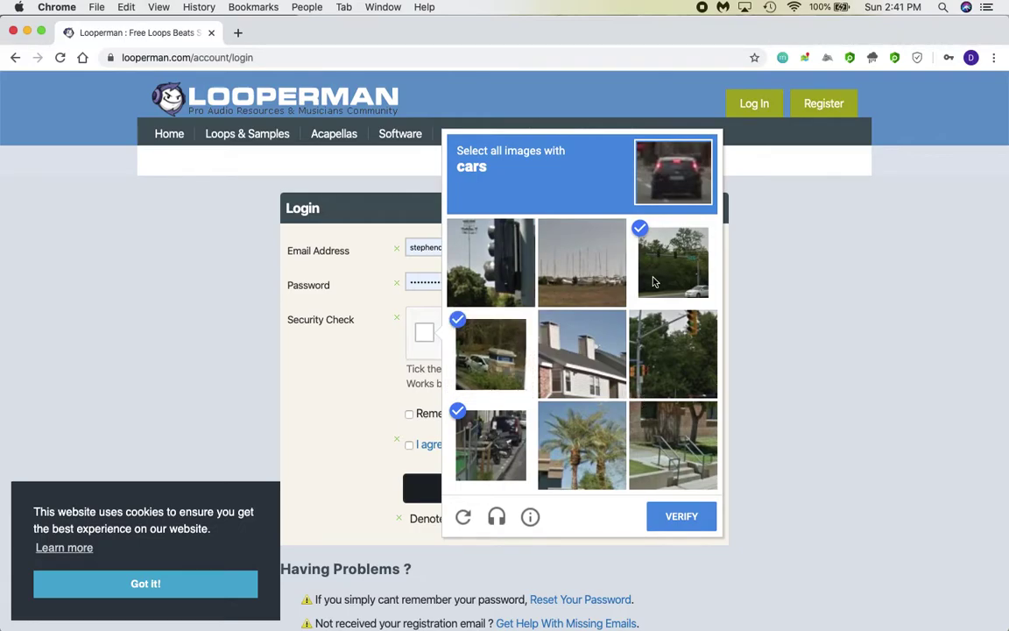
pyautogui.click(610, 291)
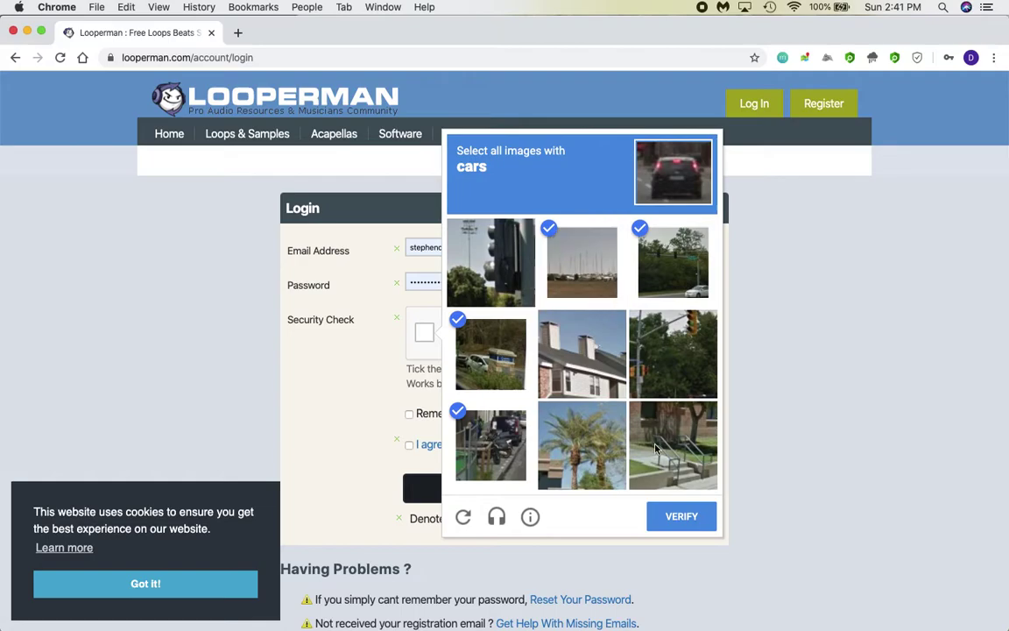
pyautogui.click(681, 517)
# Log in with Remember Me enabled and the terms accepted, dismissing the cookie notice
pyautogui.click(410, 415)
pyautogui.click(171, 585)
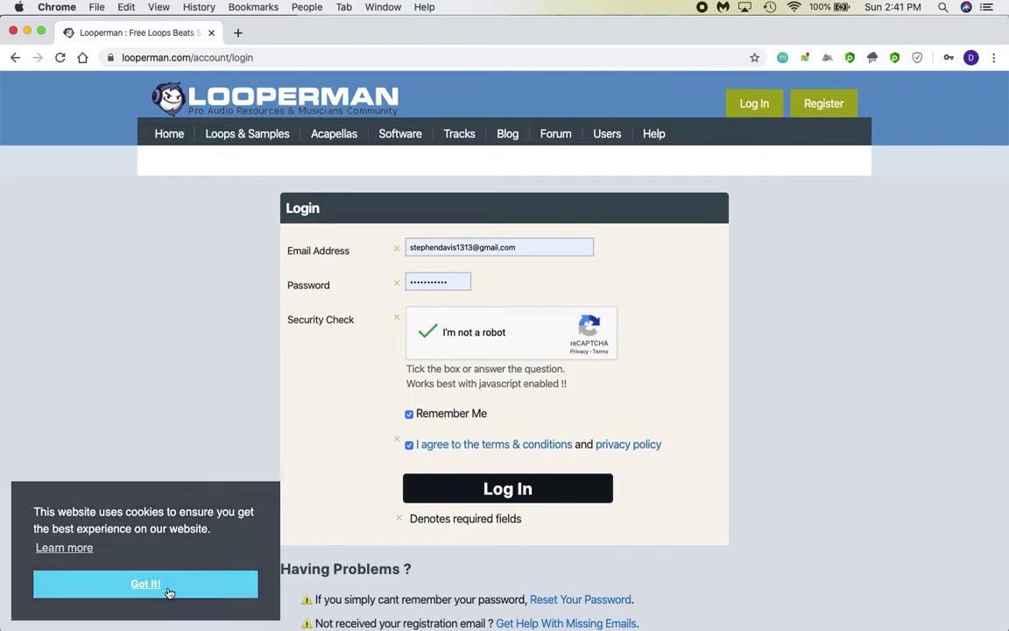
pyautogui.click(489, 496)
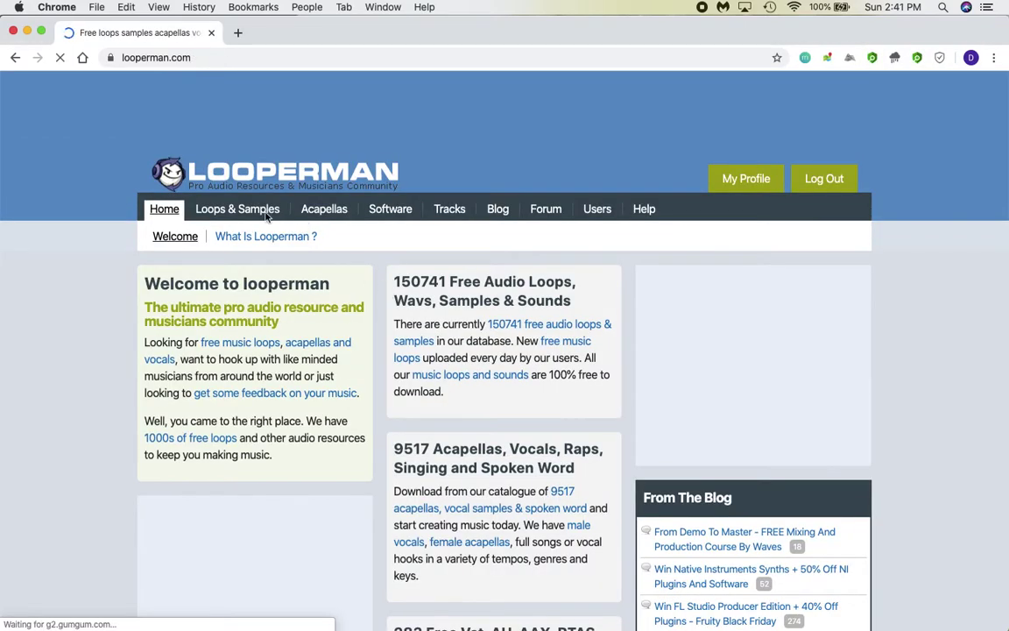
# Go to Loops & Samples and set the loop search tempo range from 140 to 140
pyautogui.click(260, 214)
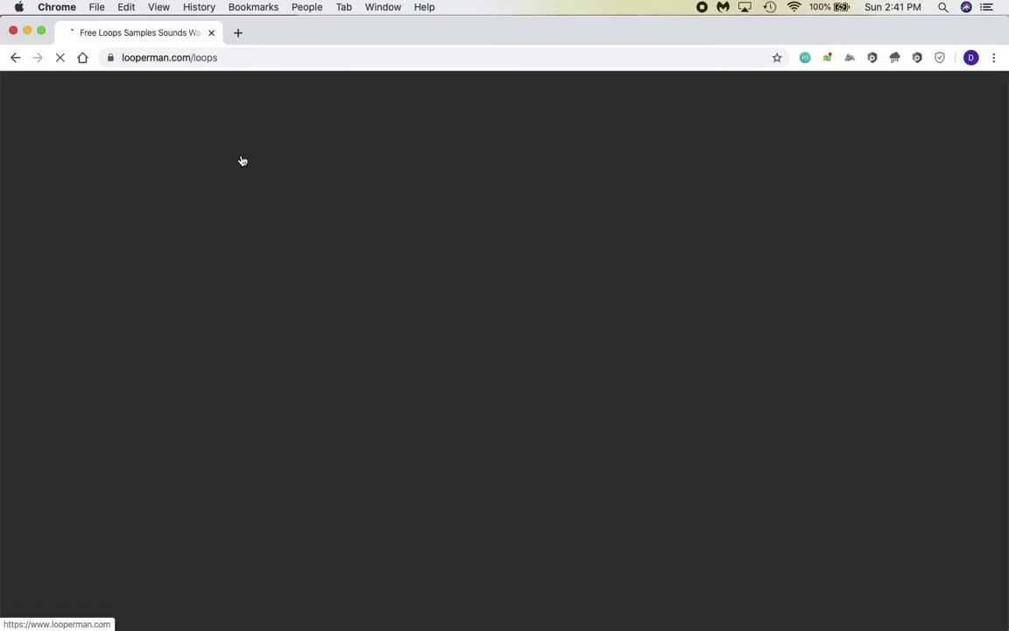
pyautogui.scroll(-3, 265, 193)
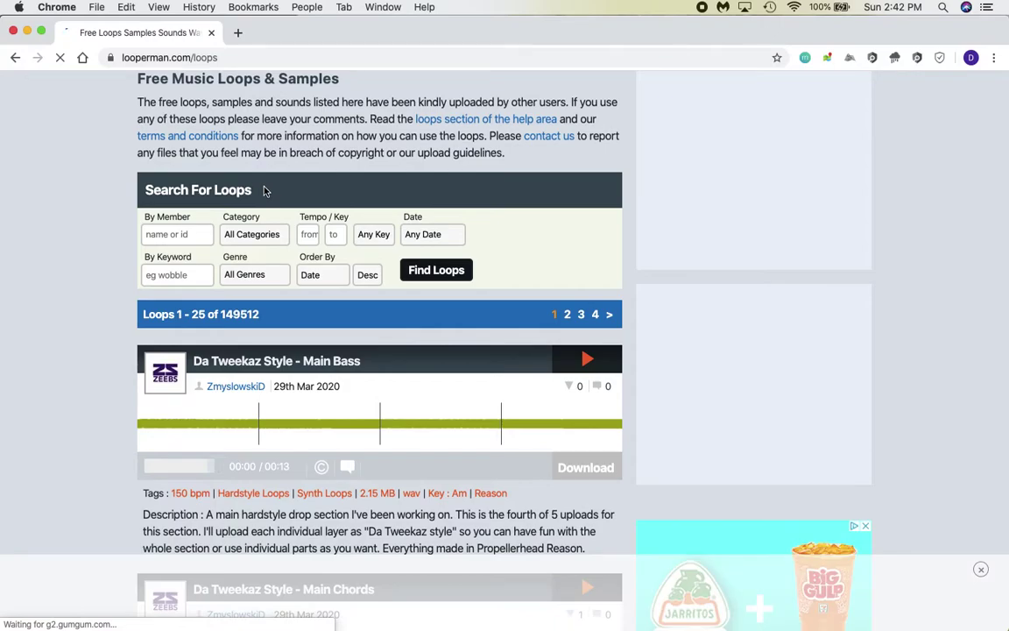
pyautogui.click(313, 237)
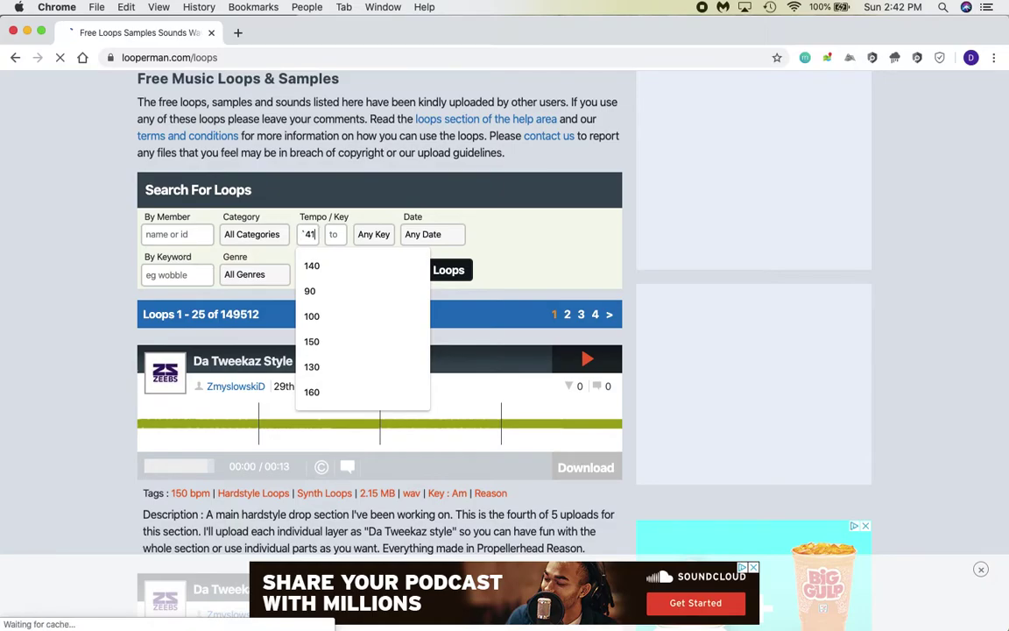
pyautogui.write('`')
pyautogui.press('BackSpace')
pyautogui.write('140')
pyautogui.press('Tab')
pyautogui.write('140')
pyautogui.press('Tab')
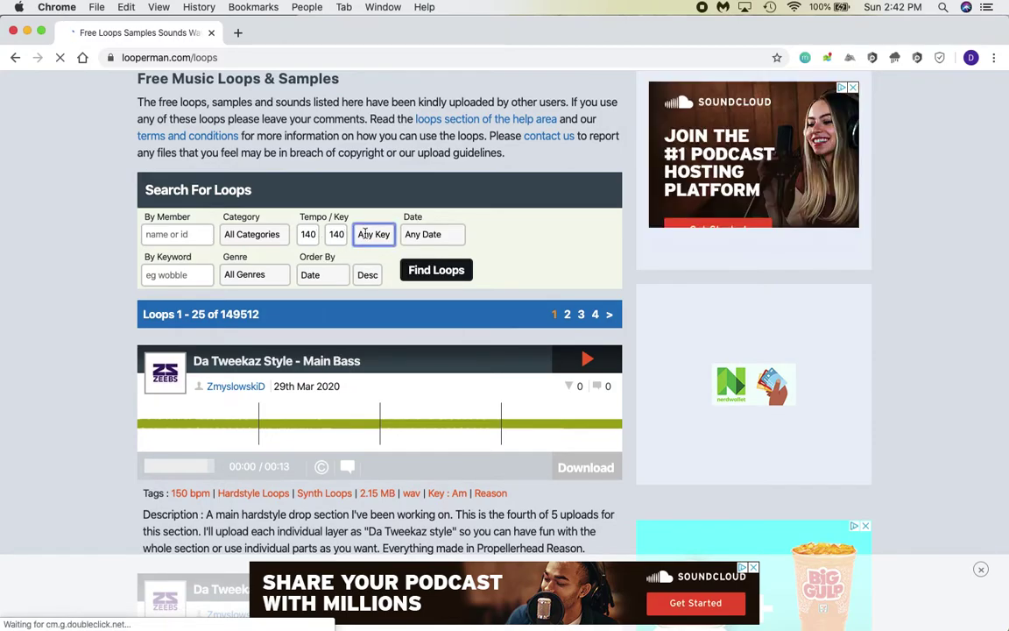
# Set the loop search key to Cm and keep the date filter at Any Date
pyautogui.click(370, 234)
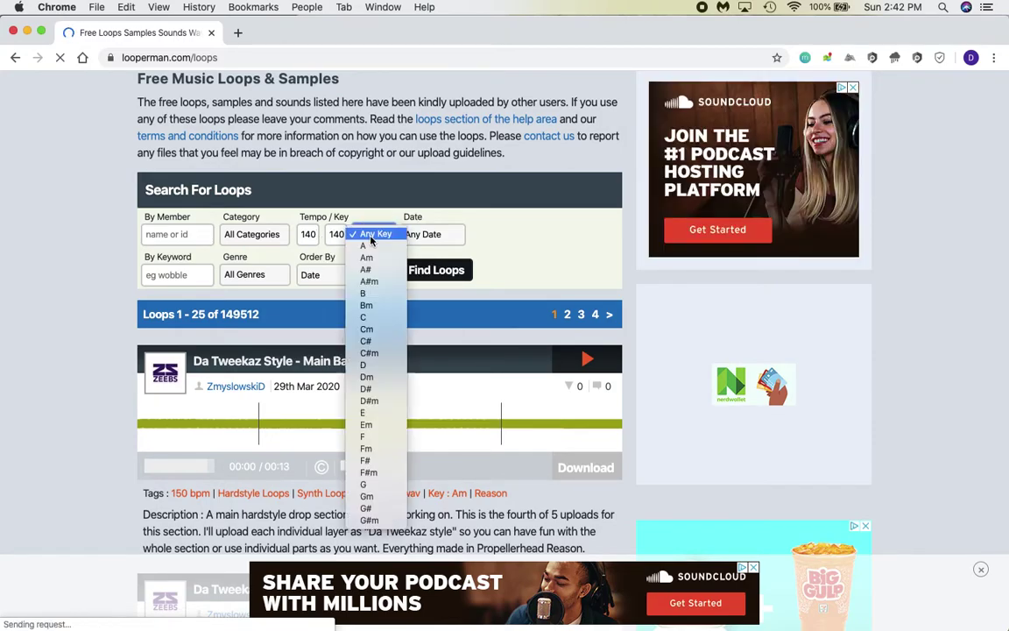
pyautogui.click(366, 328)
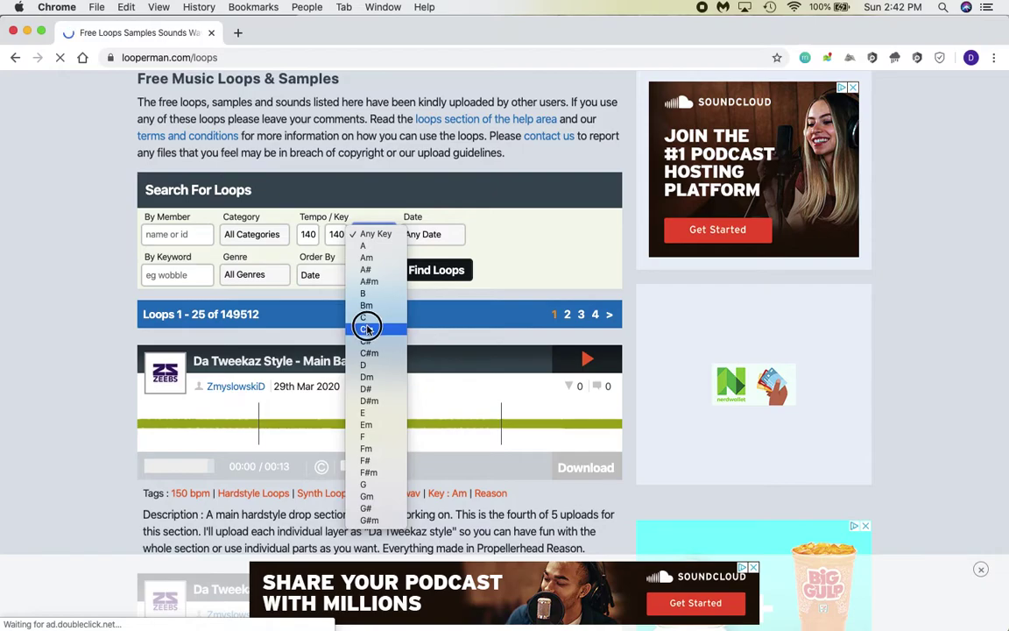
pyautogui.click(369, 330)
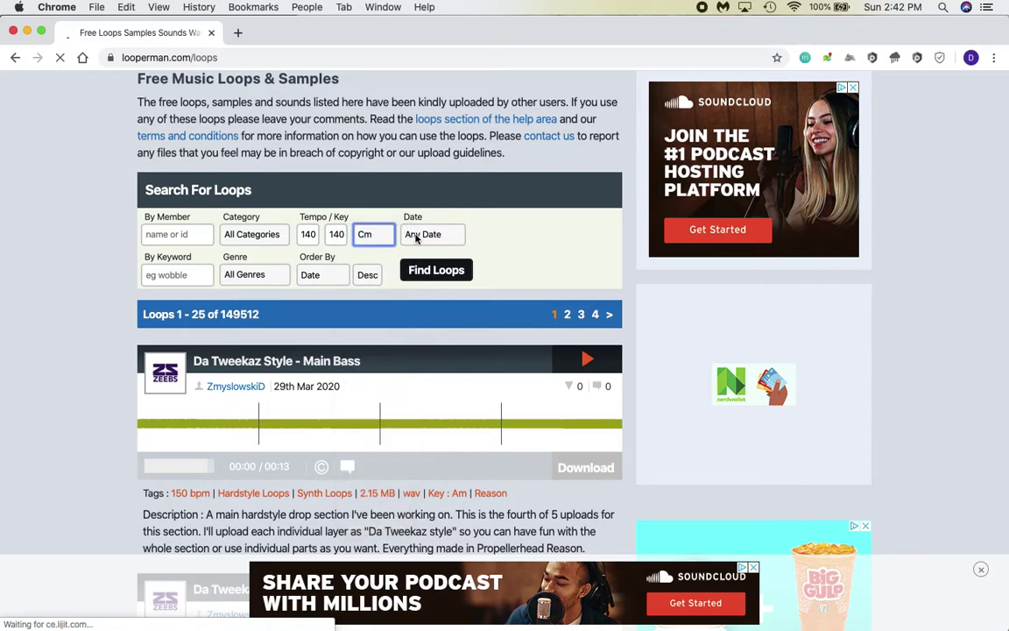
pyautogui.click(416, 238)
pyautogui.click(417, 238)
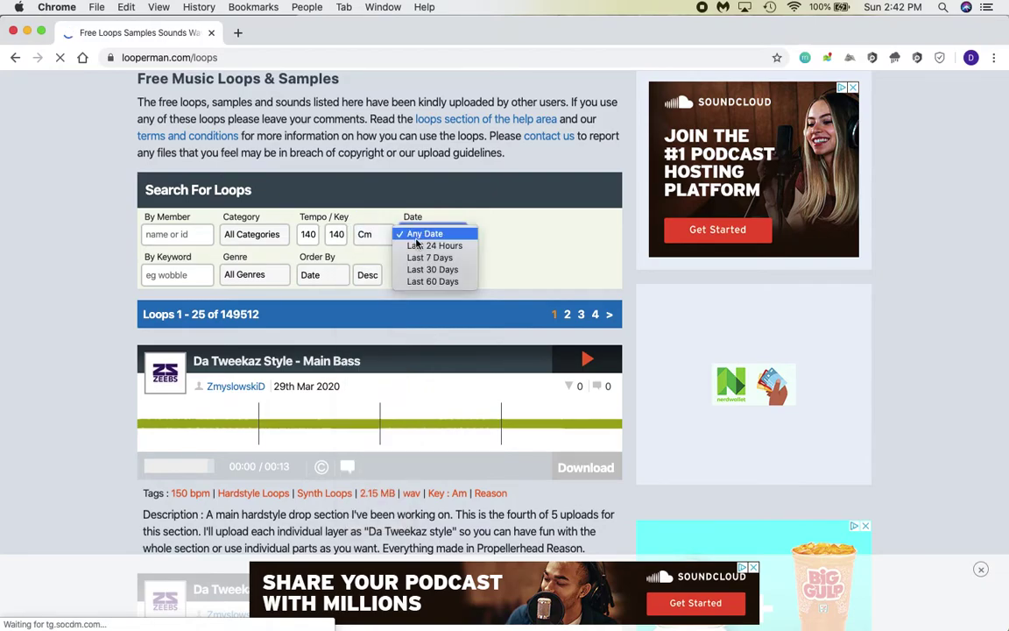
pyautogui.click(417, 239)
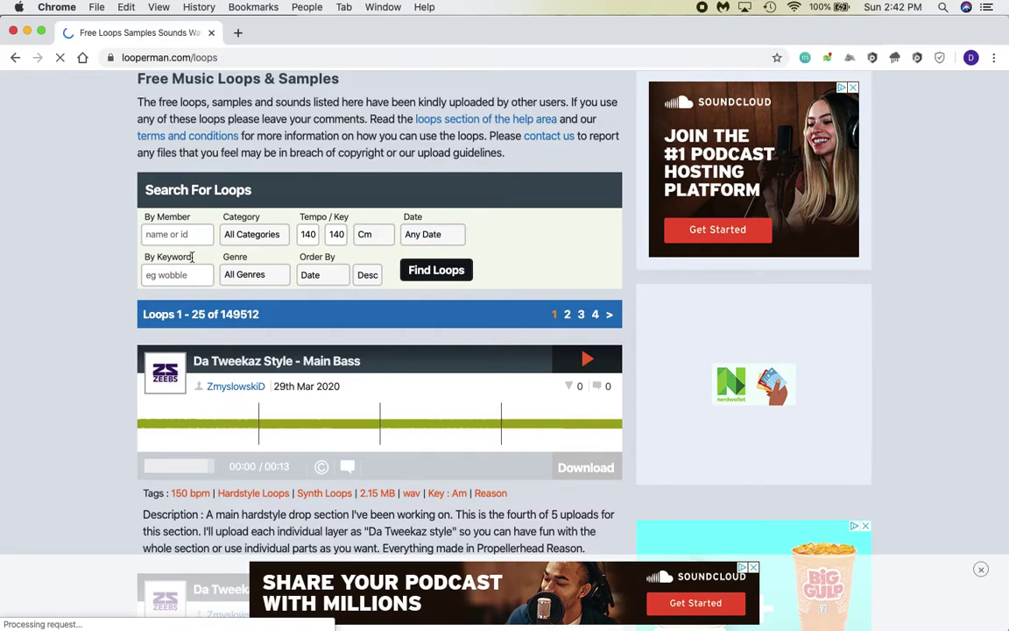
pyautogui.click(177, 233)
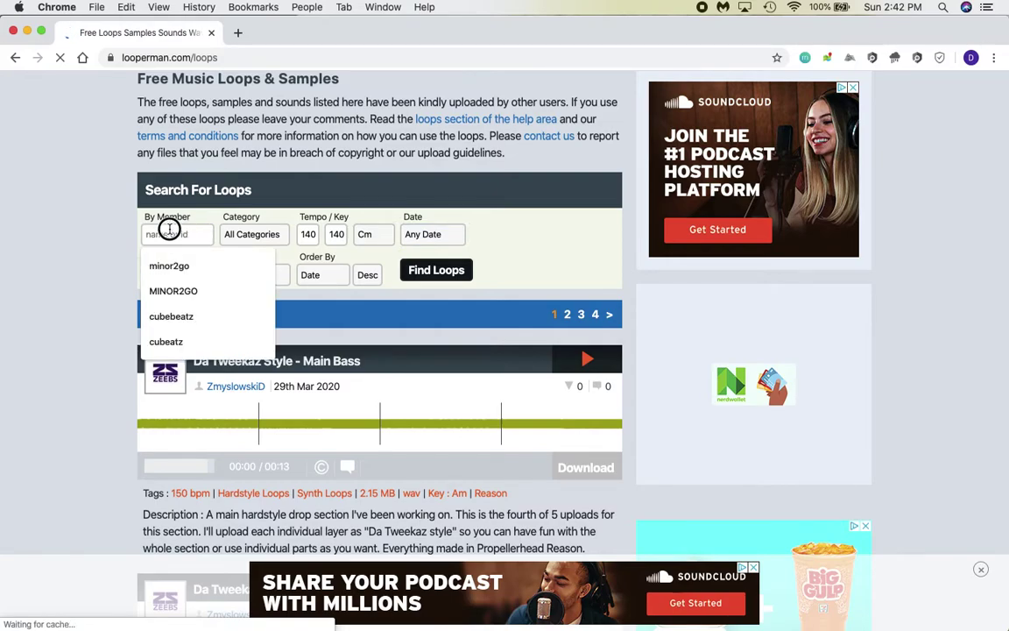
pyautogui.click(121, 229)
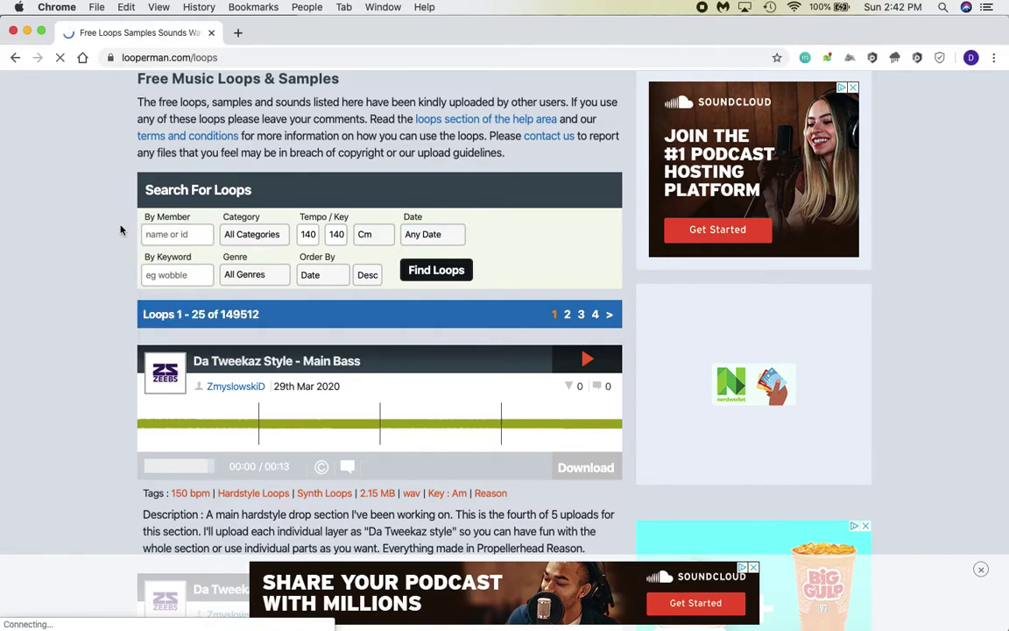
pyautogui.click(162, 273)
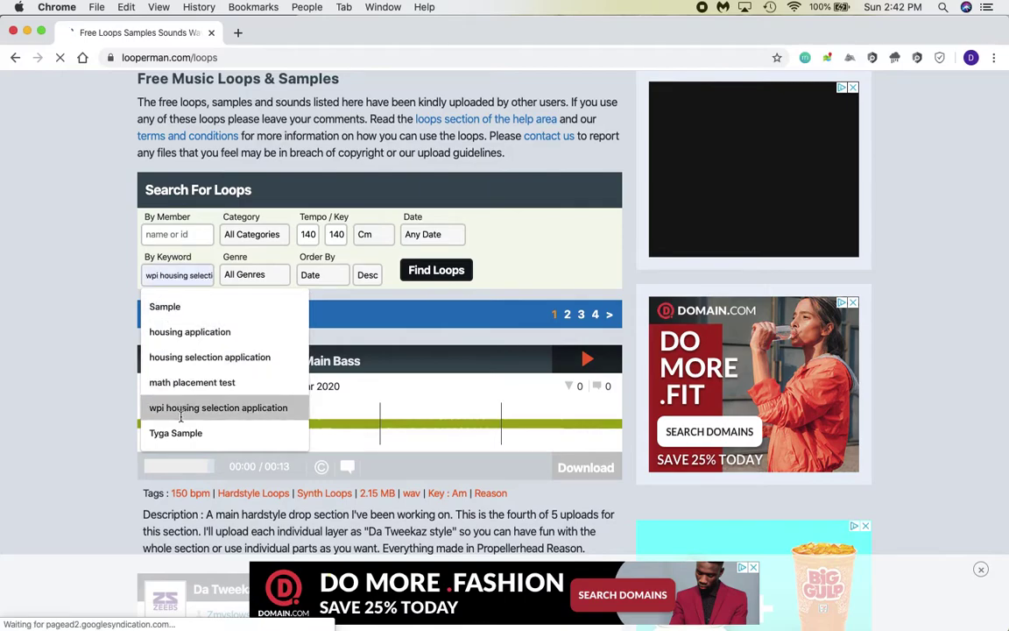
pyautogui.click(116, 271)
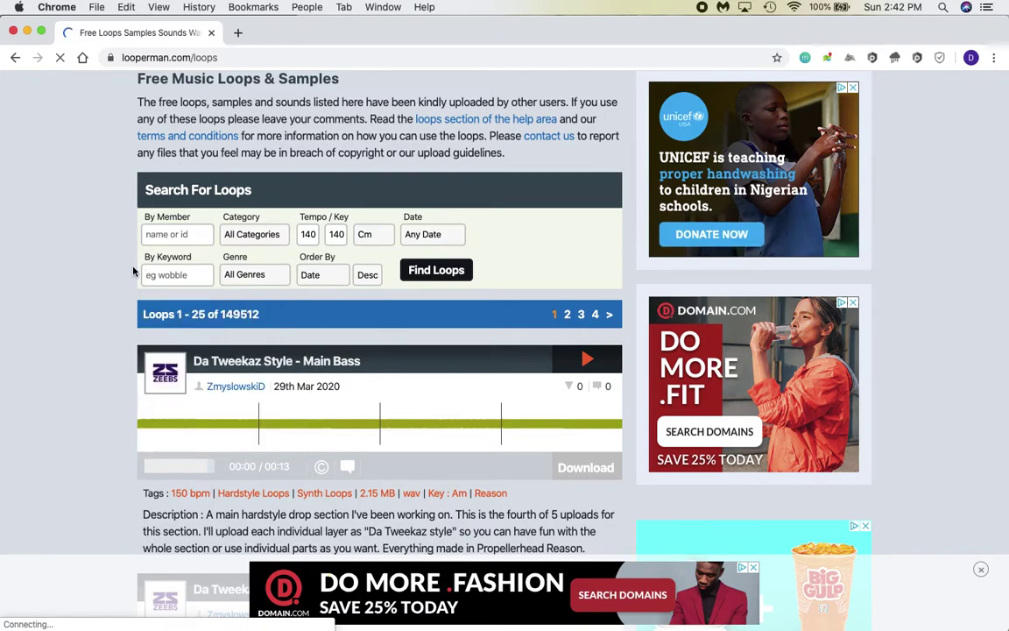
# Keep the loop search category at All Categories and set the genre to Trap
pyautogui.click(265, 235)
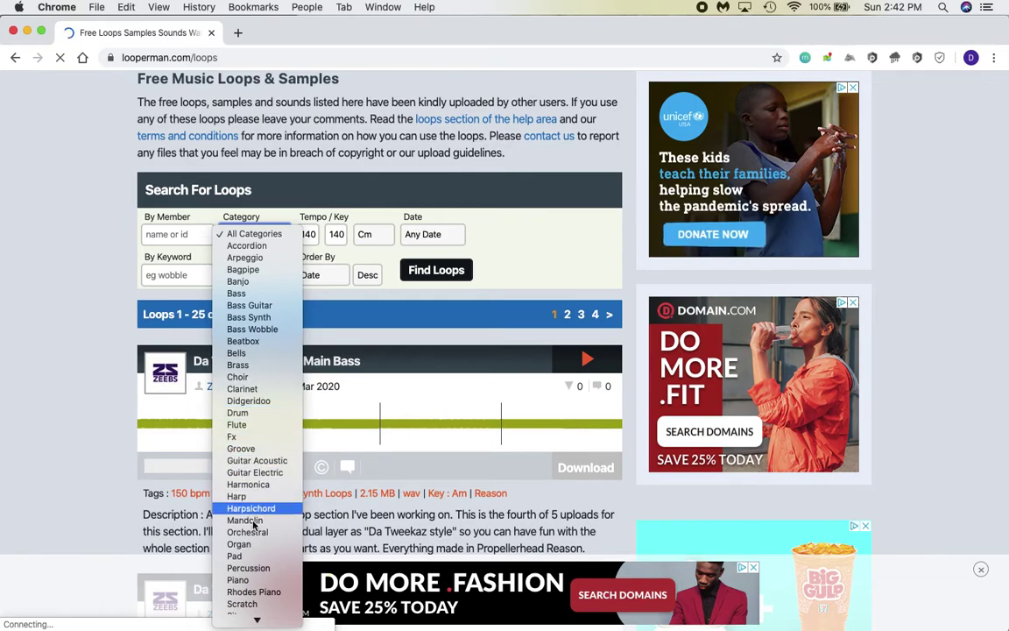
pyautogui.scroll(-3, 259, 604)
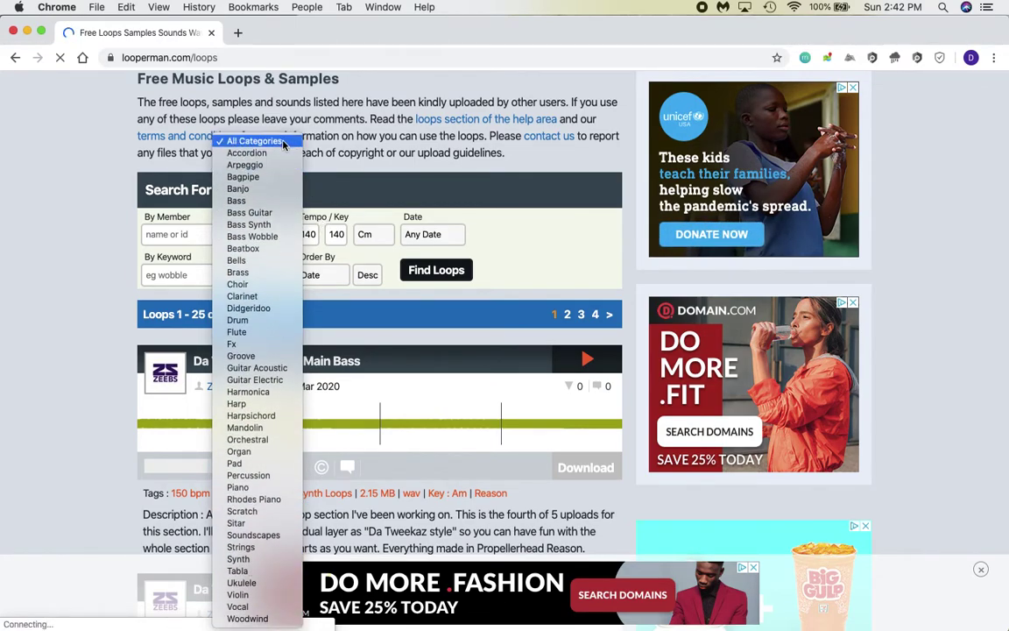
pyautogui.click(282, 142)
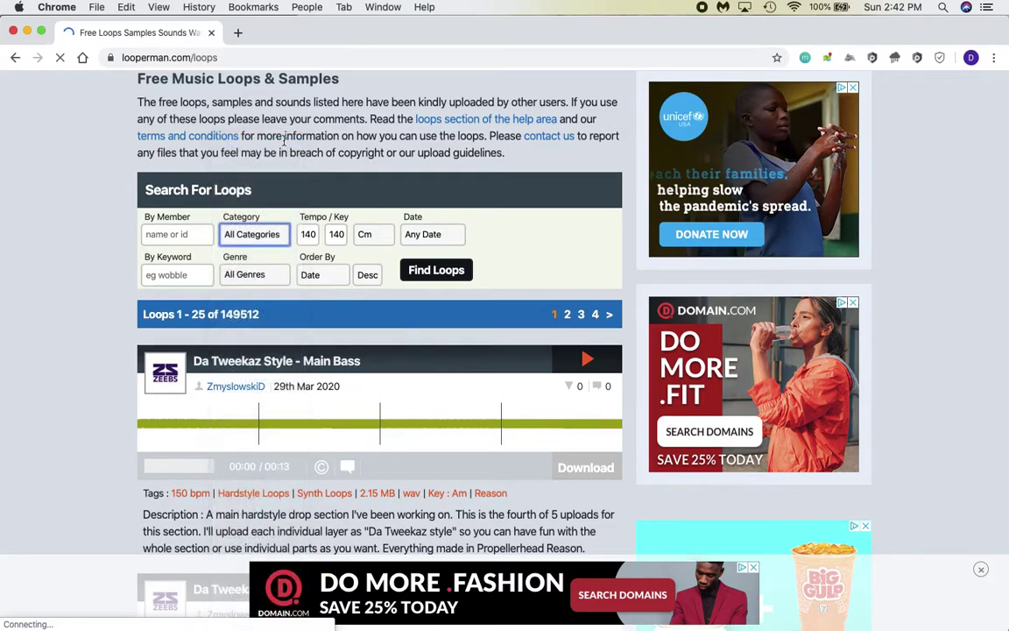
pyautogui.click(268, 274)
pyautogui.scroll(-2, 250, 491)
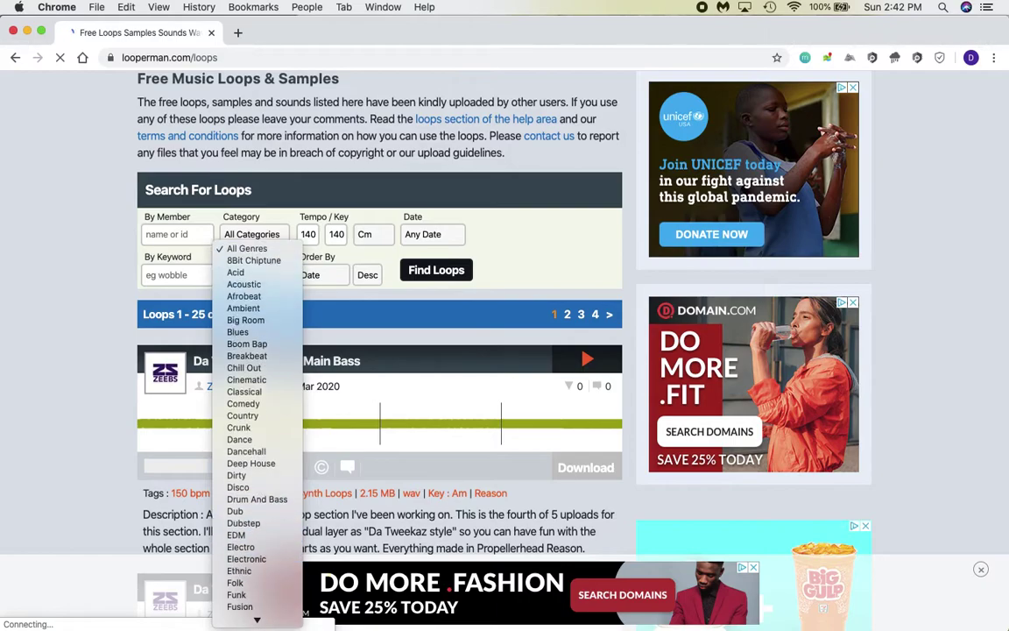
pyautogui.scroll(-10, 249, 490)
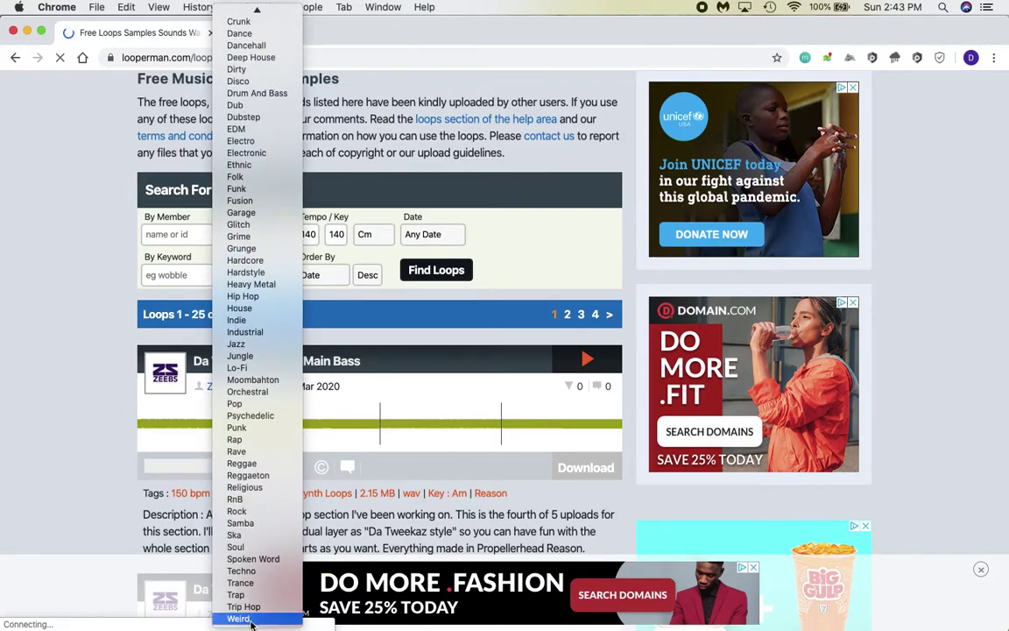
pyautogui.press('Escape')
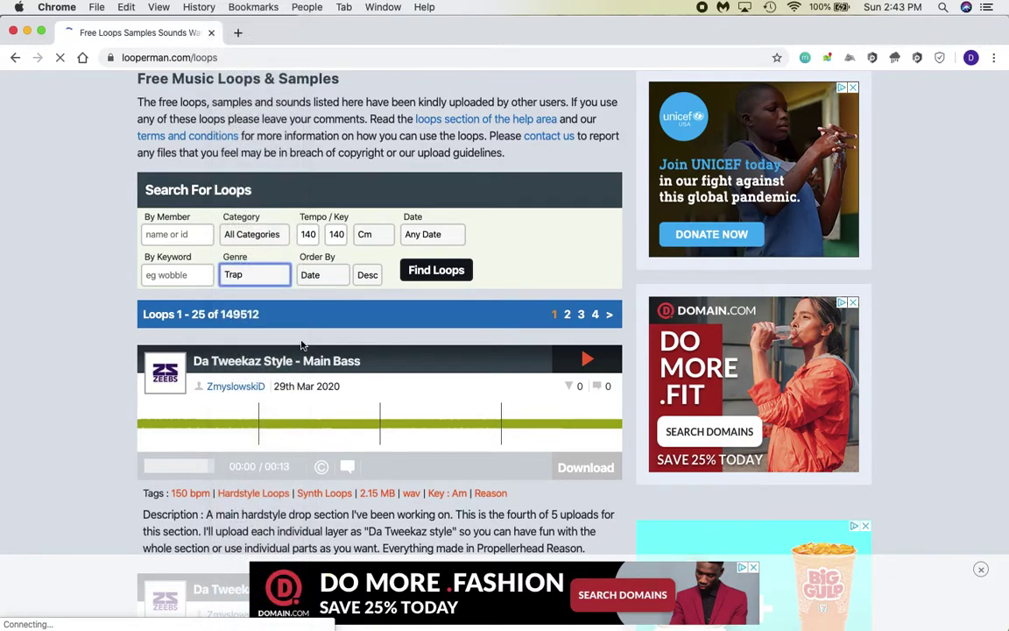
# Order the loop search by Downloads in descending order
pyautogui.click(316, 274)
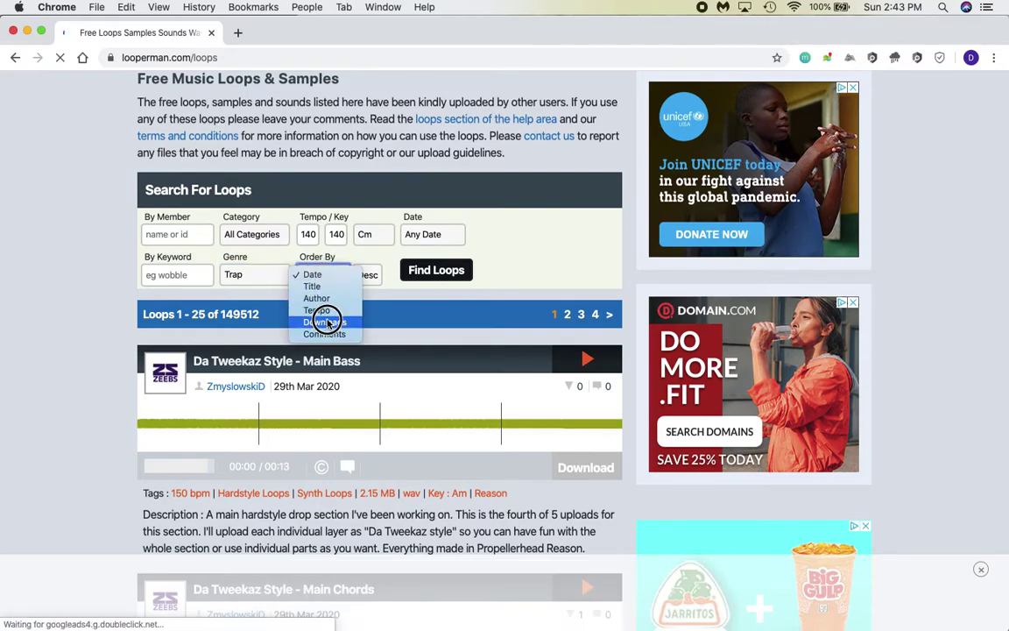
pyautogui.click(363, 268)
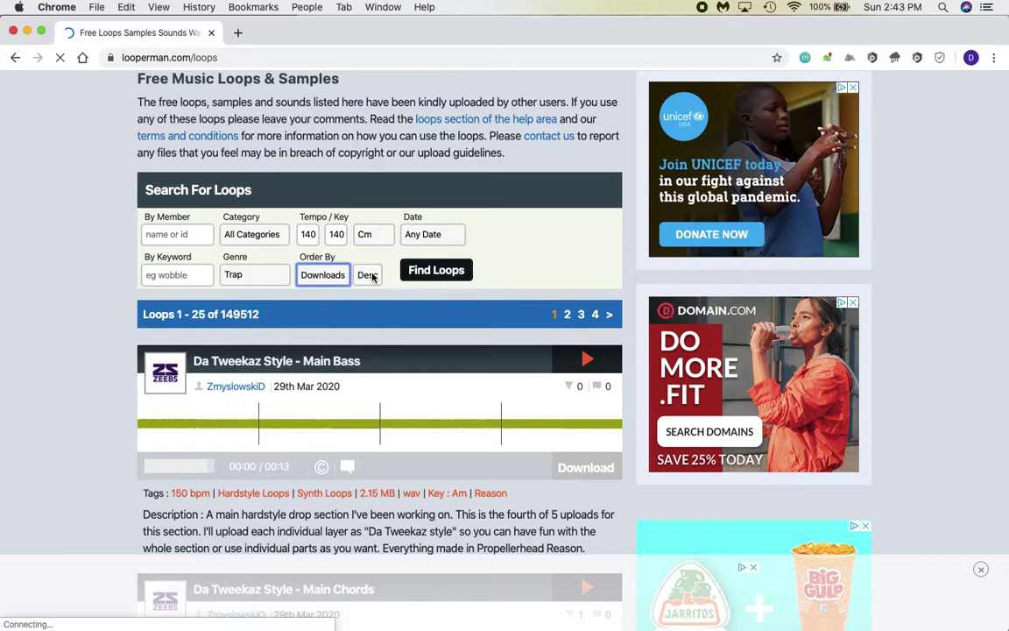
pyautogui.click(371, 276)
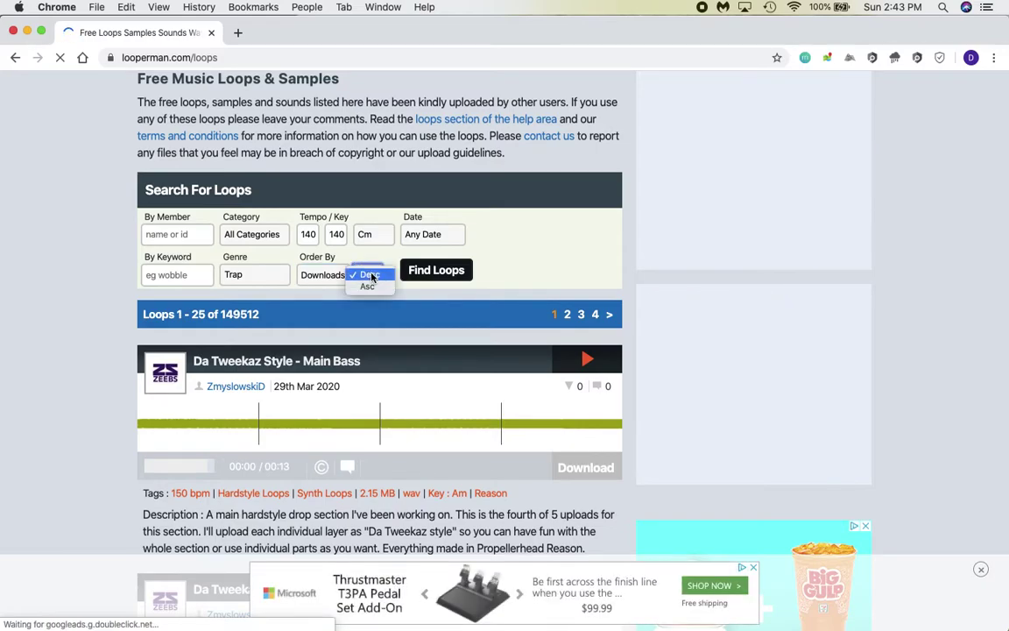
pyautogui.click(369, 275)
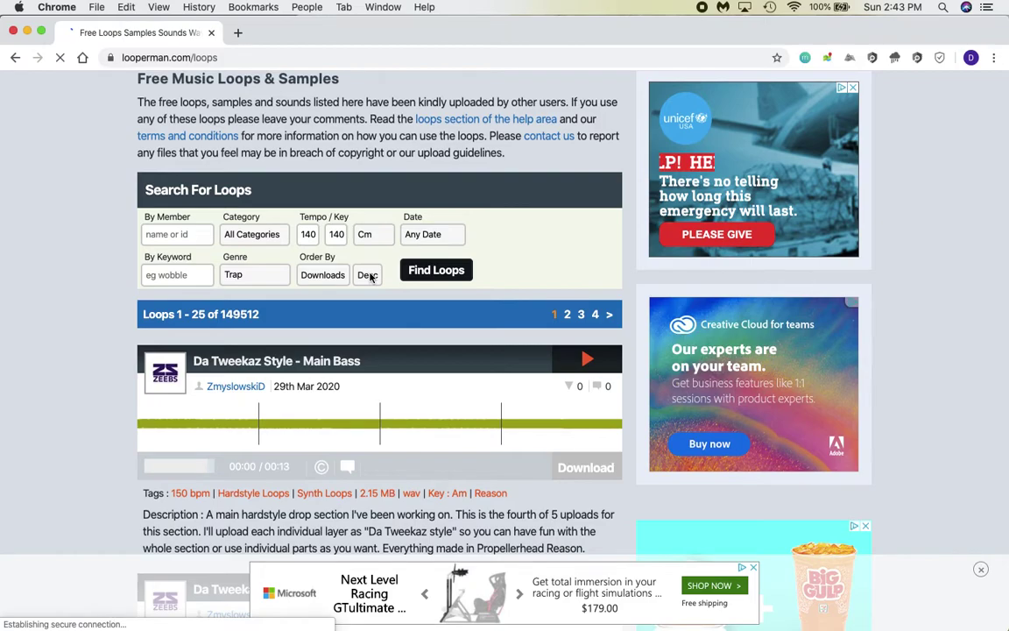
pyautogui.click(371, 275)
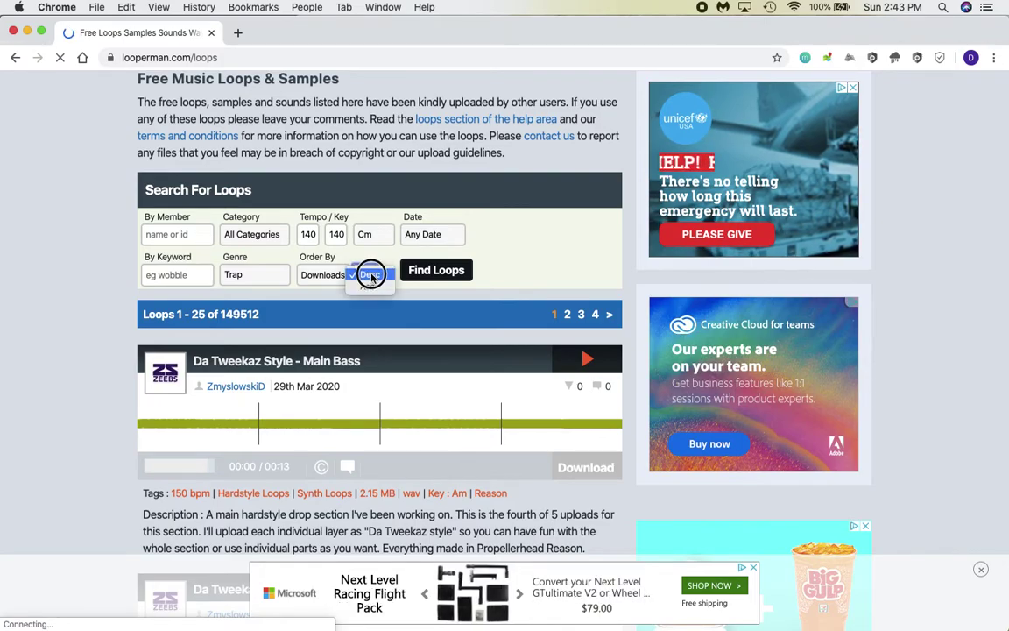
# Keep the loop search sorted in Desc order and run the search
pyautogui.click(373, 275)
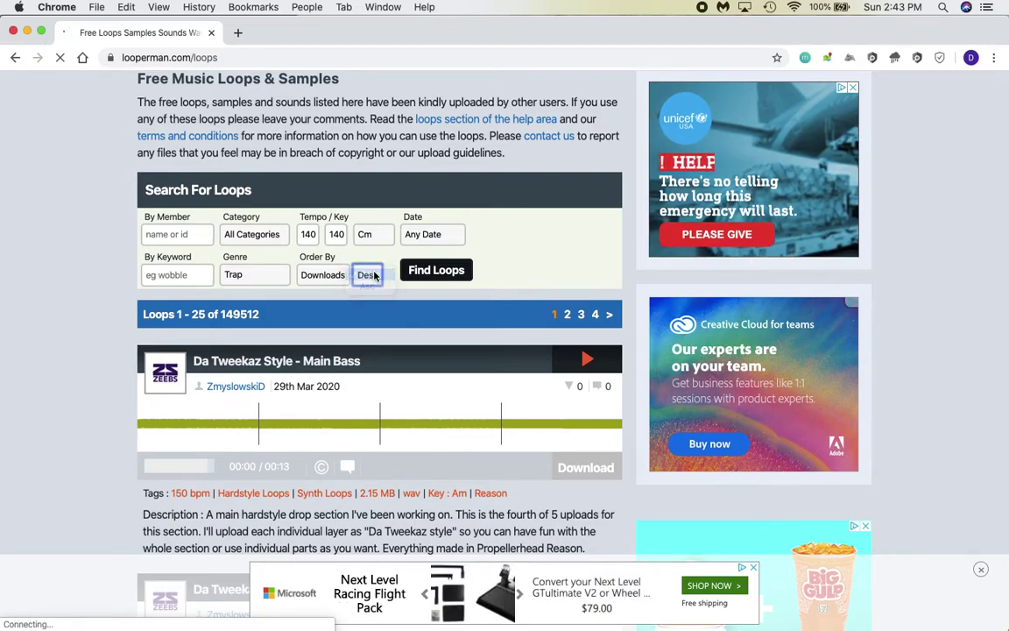
pyautogui.click(368, 275)
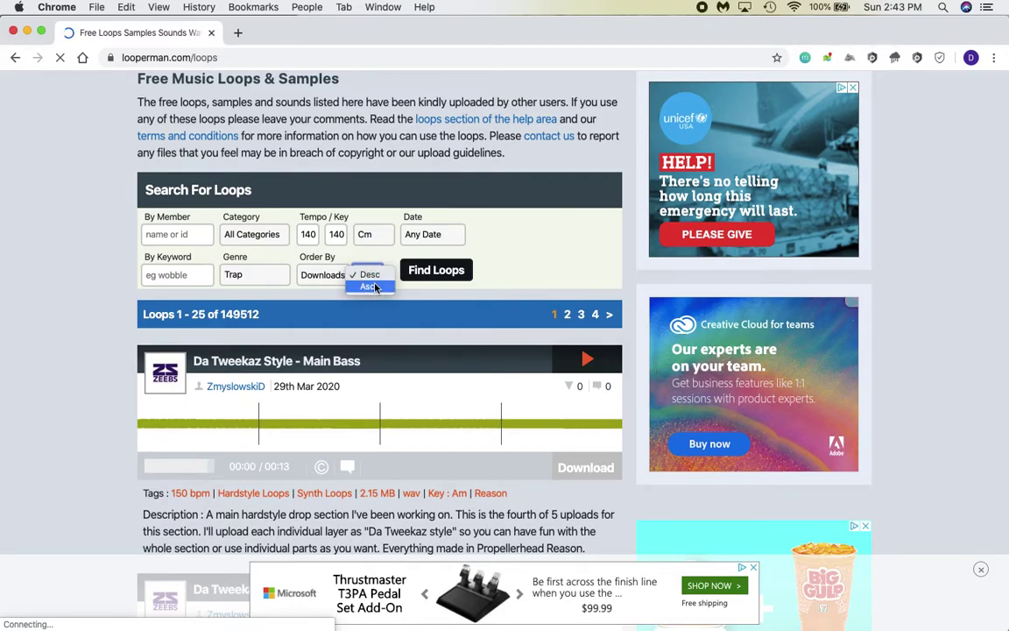
pyautogui.click(373, 285)
pyautogui.click(371, 271)
pyautogui.click(370, 263)
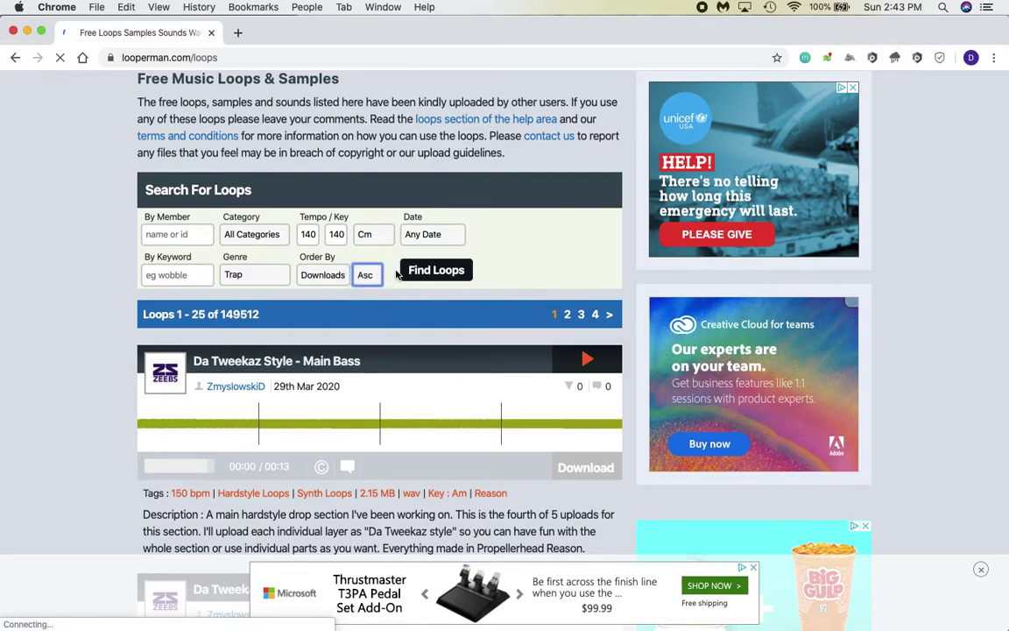
pyautogui.click(437, 271)
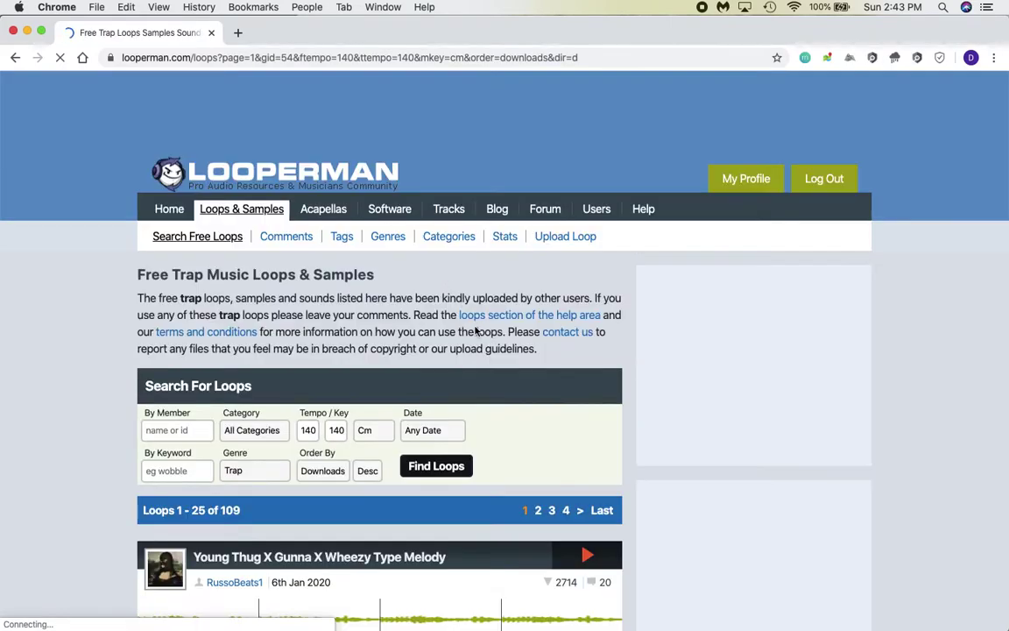
# Preview the first loop in the results, "Young Thug X Gunna X Wheezy Type Melody", with the system volume raised
pyautogui.scroll(-10, 475, 330)
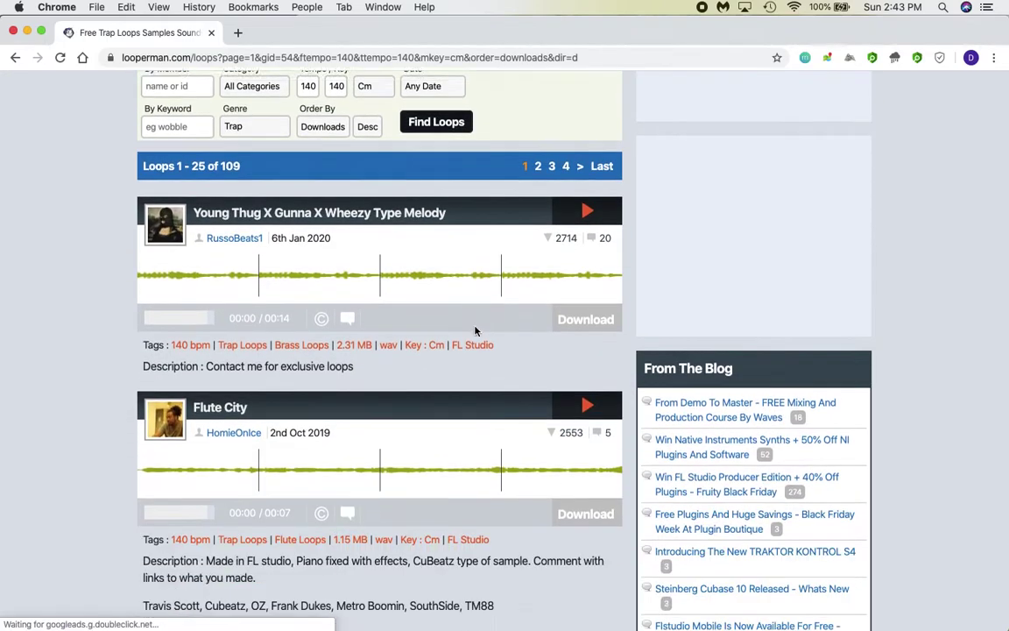
pyautogui.scroll(-3, 476, 330)
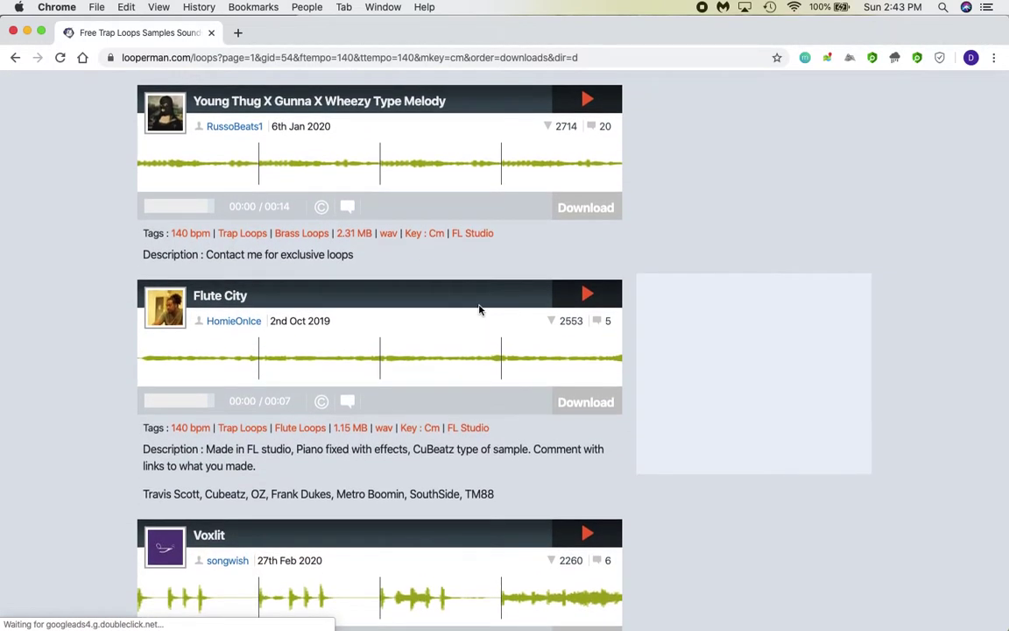
pyautogui.press('XF86AudioRaiseVolume')
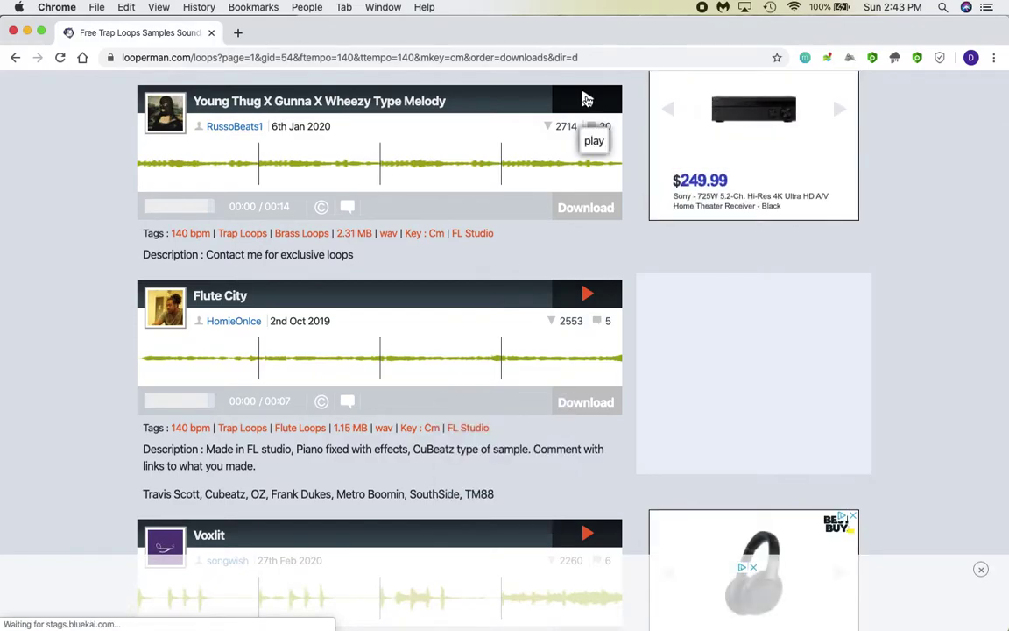
pyautogui.click(586, 99)
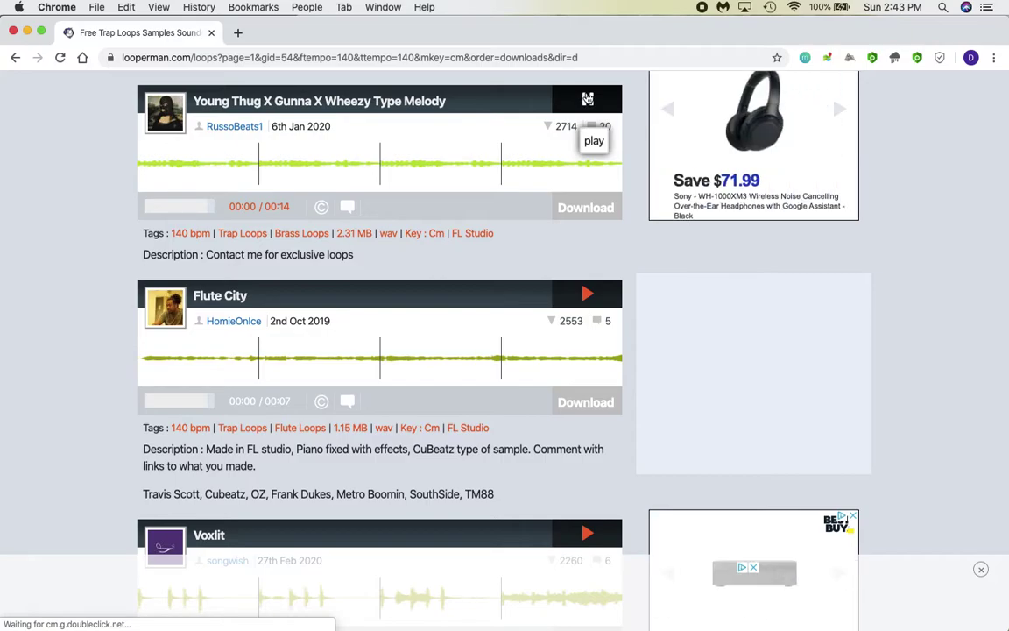
pyautogui.press('XF86AudioRaiseVolume')
pyautogui.press('XF86AudioRaiseVolume')
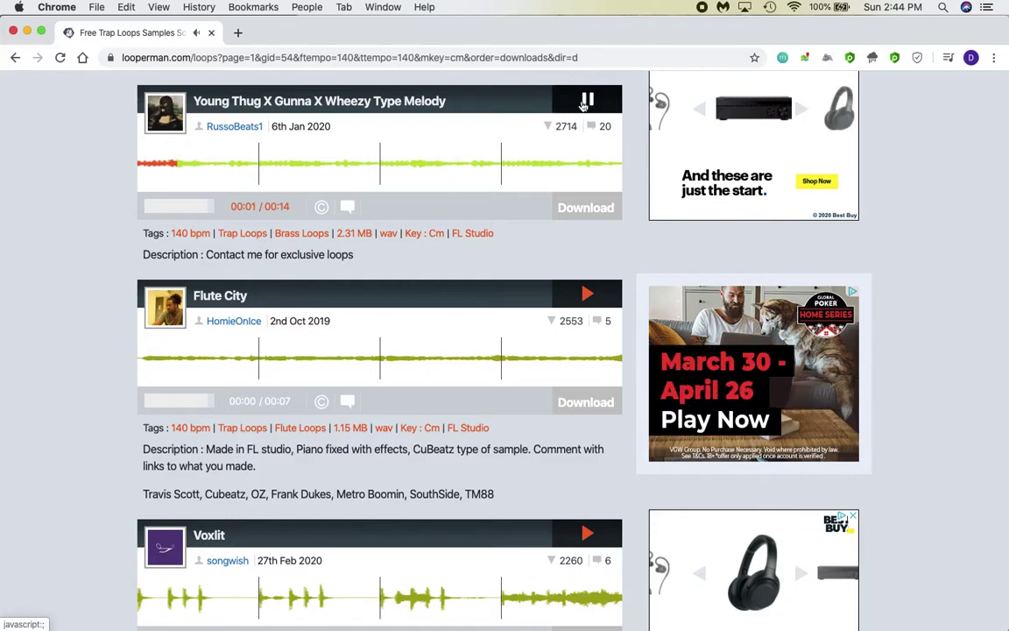
pyautogui.click(586, 101)
# Download the "Young Thug X Gunna X Wheezy Type Melody" loop and add its WAV file to the audio clips in FL Studio
pyautogui.click(592, 207)
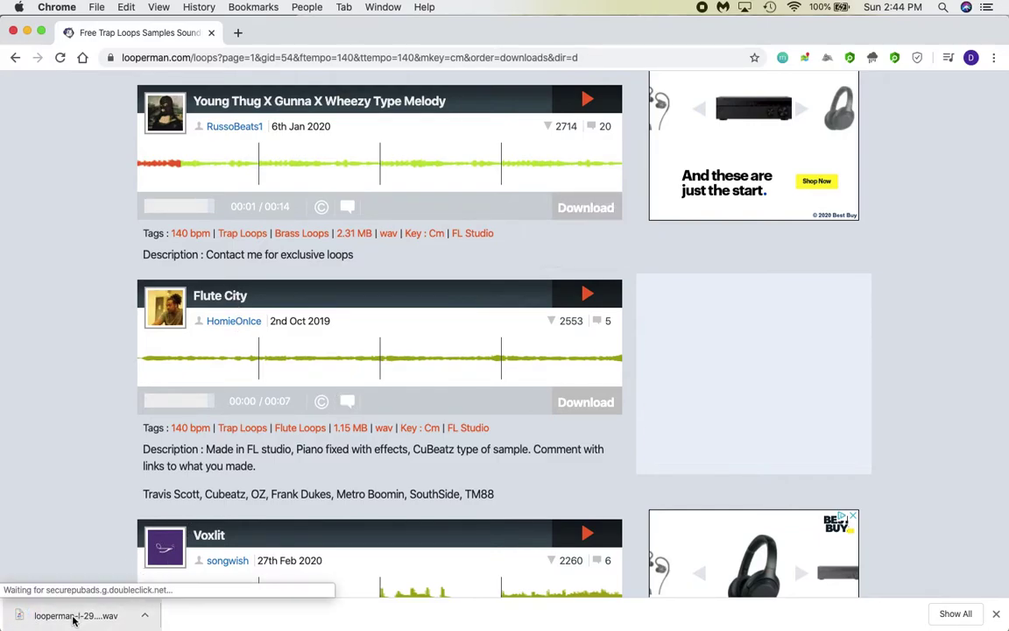
pyautogui.moveTo(74, 618); pyautogui.dragTo(172, 105)
pyautogui.hotkey('ctrl', 'Right')
pyautogui.moveTo(184, 168); pyautogui.dragTo(184, 114)
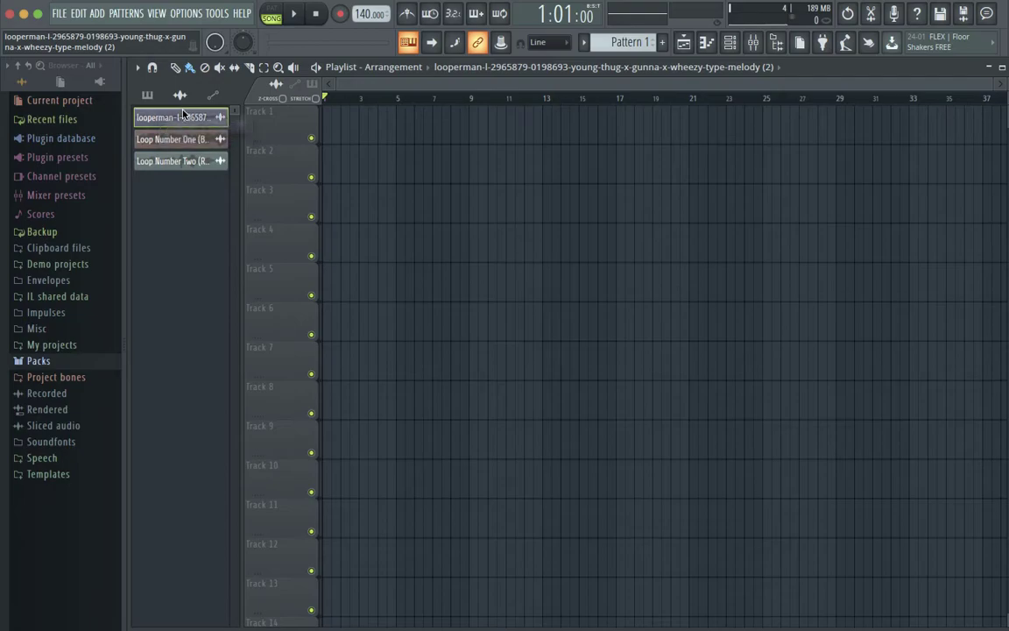
# Rename the imported Looperman audio clip as "Brass Loop"
pyautogui.rightClick(184, 116)
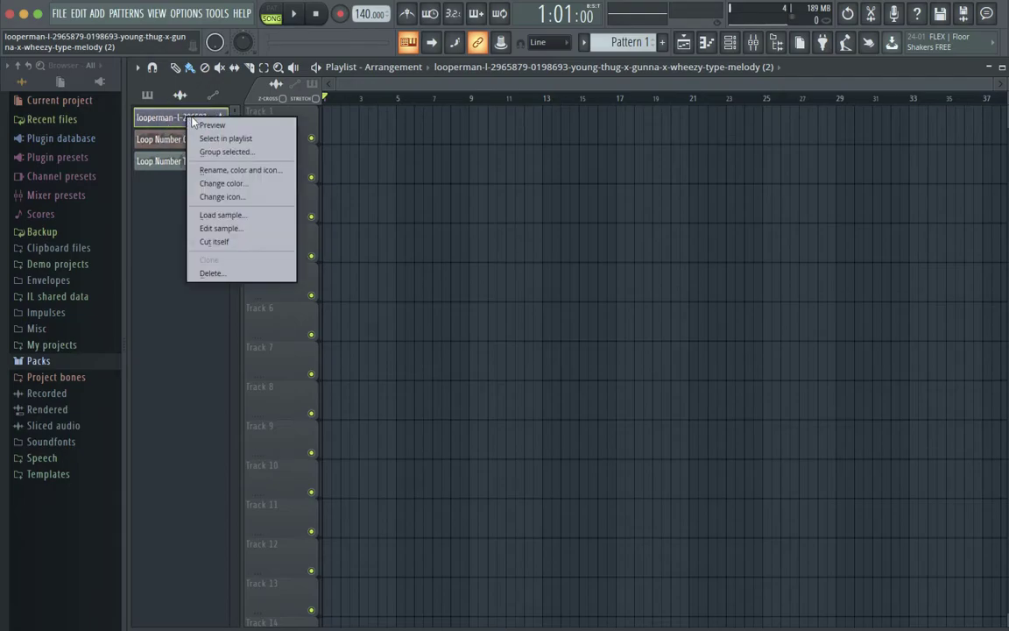
pyautogui.click(219, 172)
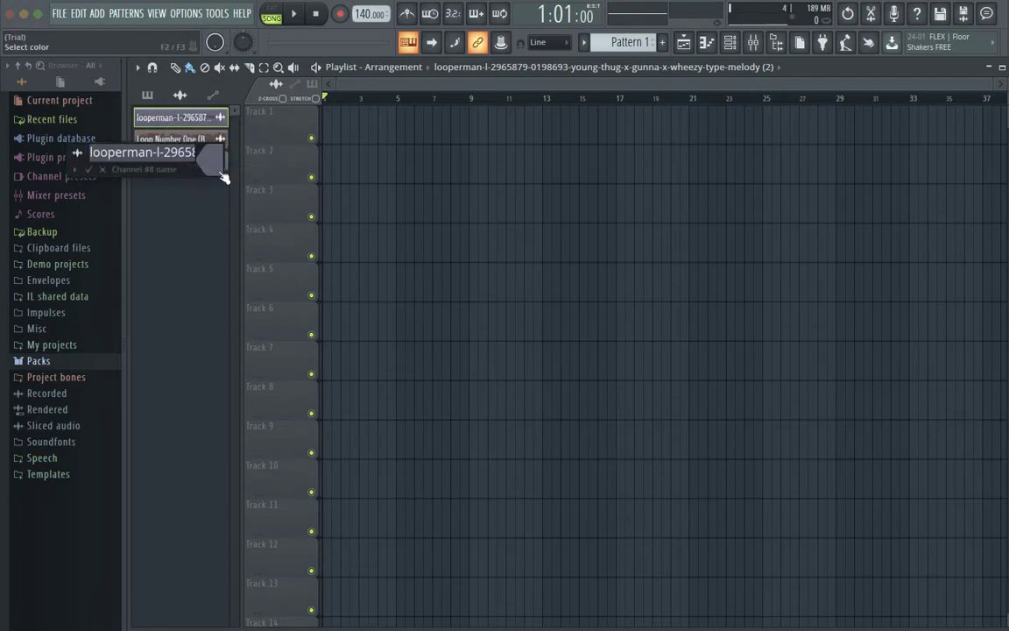
pyautogui.write('Brass Loop')
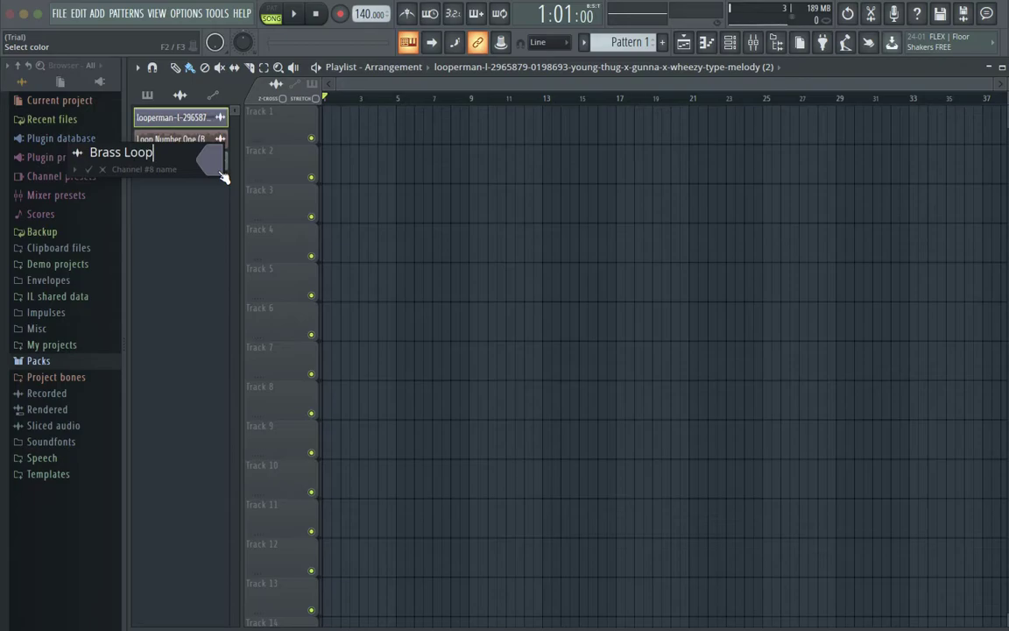
pyautogui.press('Return')
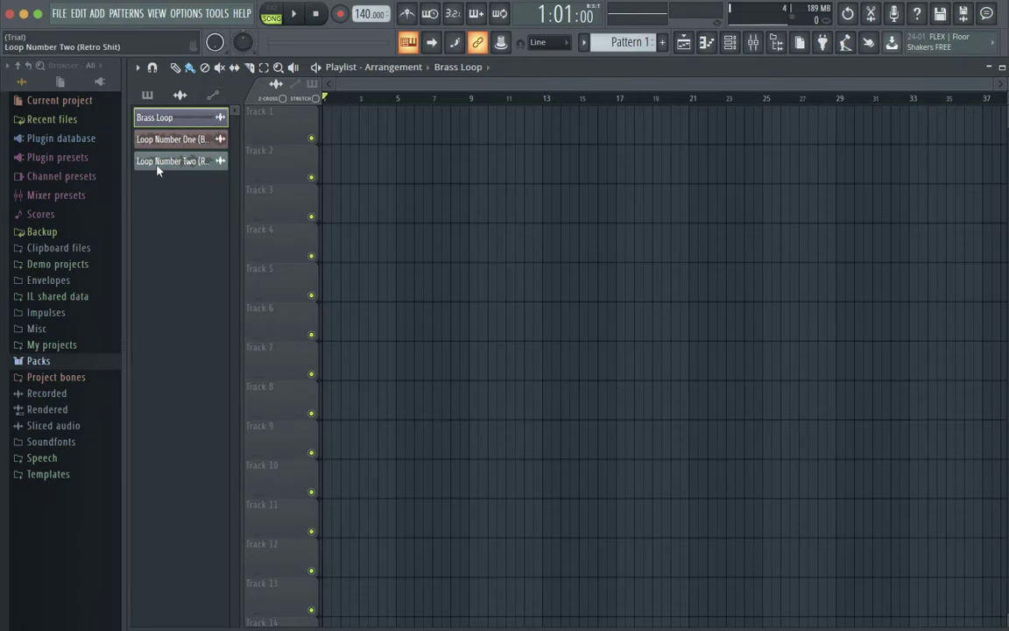
# Place the Brass Loop clip at bar 1 of Track 1 in the playlist, leaving no clip on Track 2
pyautogui.press('pageup')
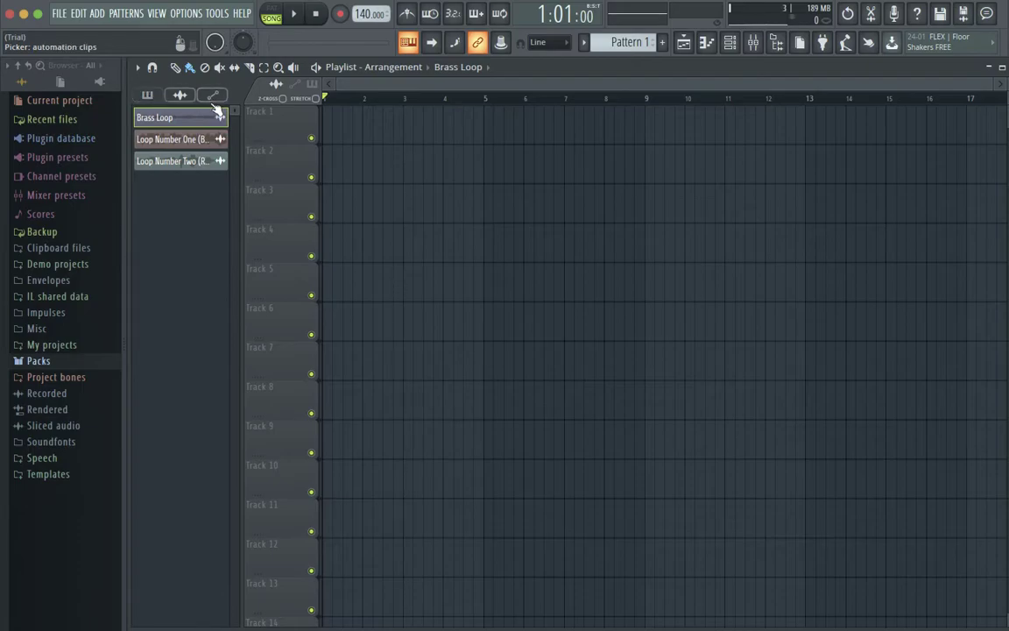
pyautogui.moveTo(196, 119); pyautogui.dragTo(331, 127)
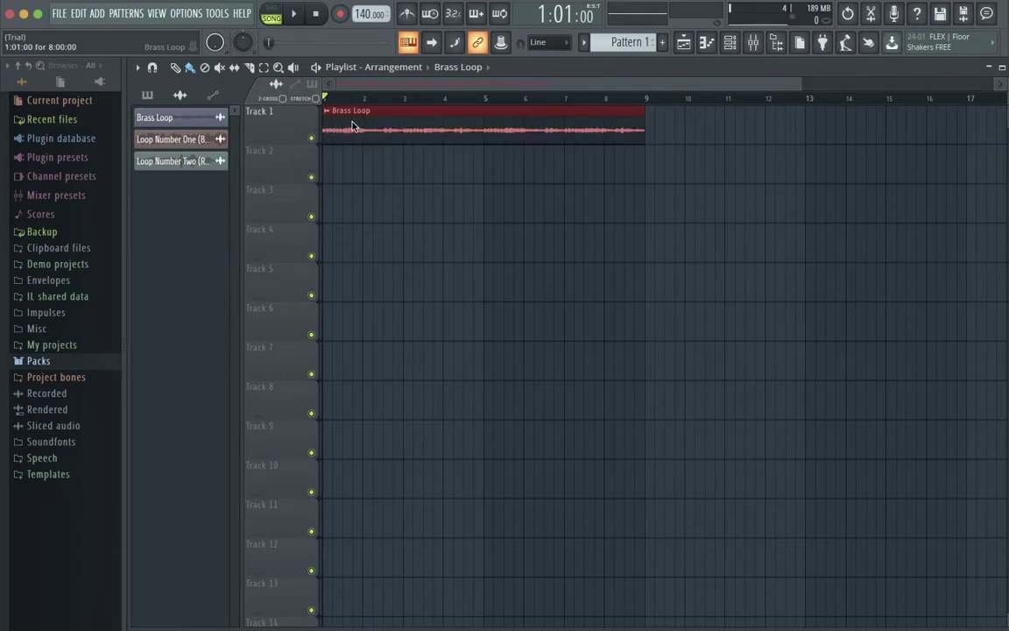
pyautogui.click(346, 156)
pyautogui.rightClick(352, 158)
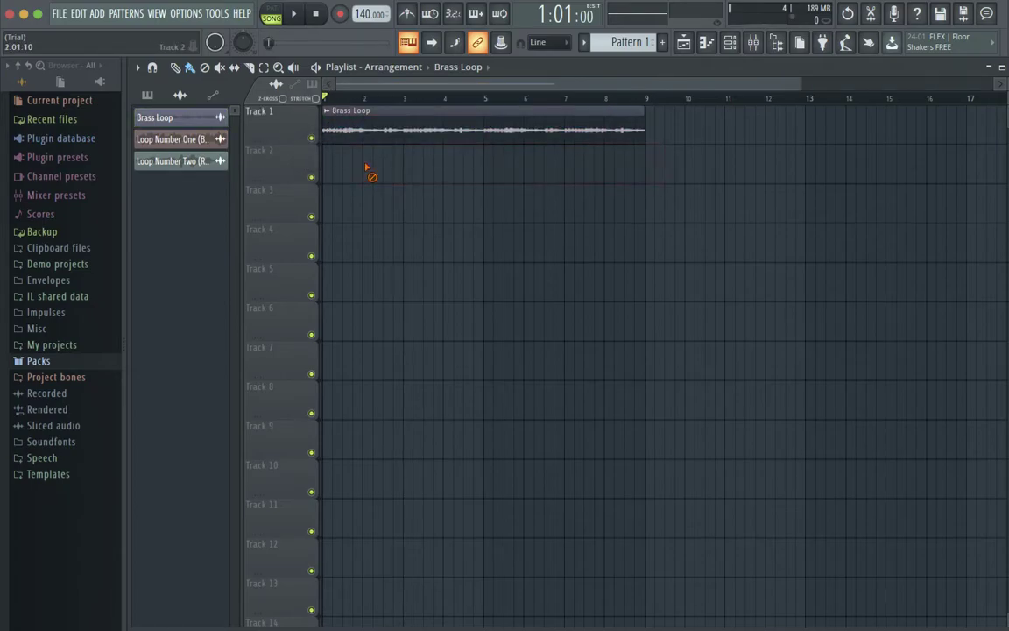
# Open the Brass Loop clip's channel settings and preview the sample from its waveform
pyautogui.doubleClick(351, 115)
pyautogui.moveTo(370, 260); pyautogui.dragTo(394, 161)
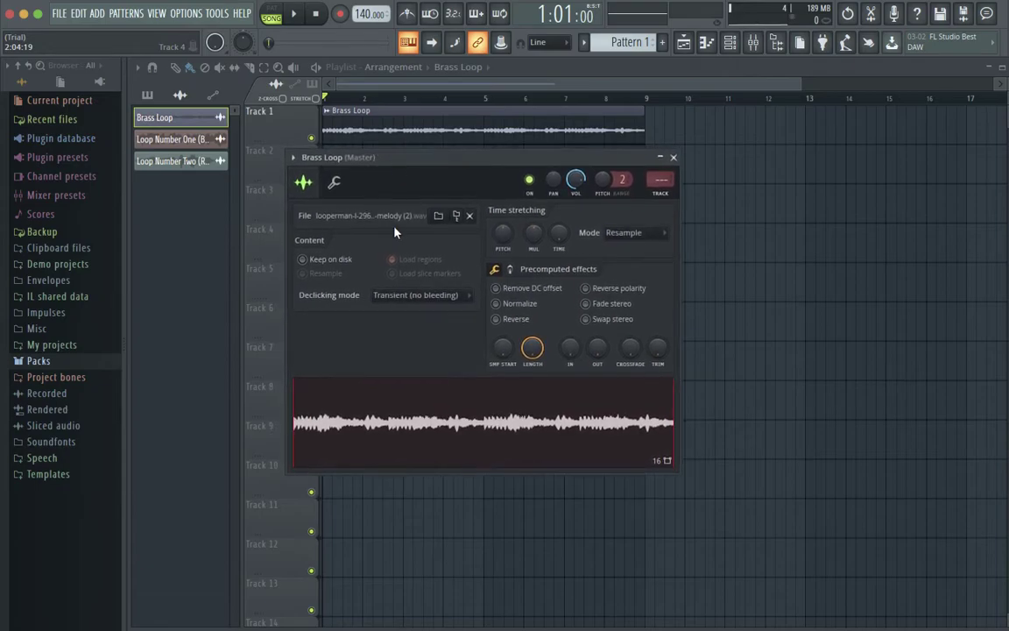
pyautogui.click(397, 405)
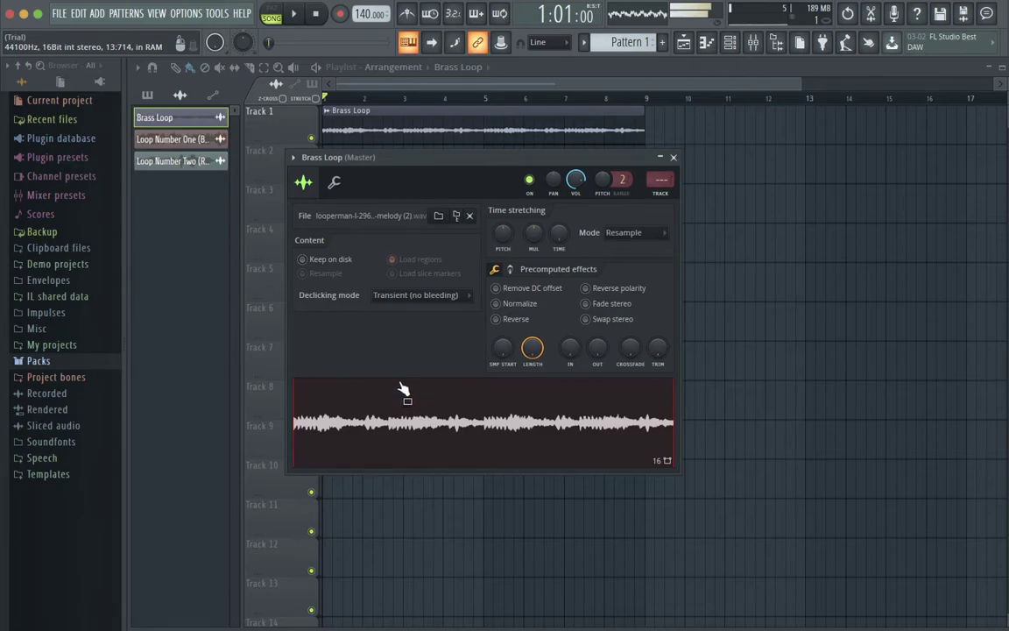
# Enable Remove DC offset, Normalize, Reverse polarity, Fade stereo and Swap stereo for the Brass Loop sample
pyautogui.click(496, 288)
pyautogui.click(497, 304)
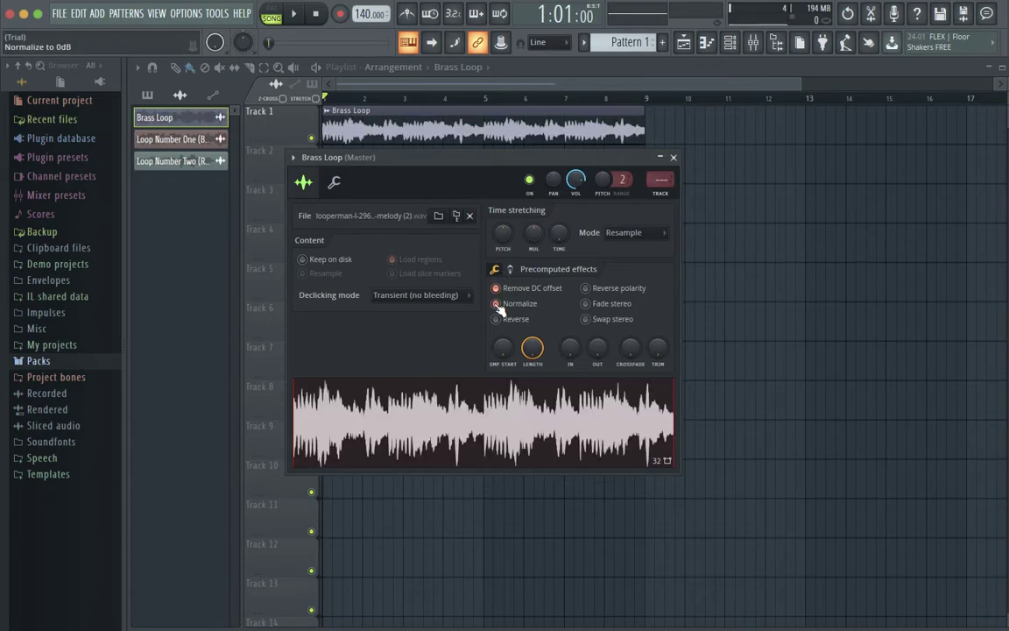
pyautogui.click(585, 288)
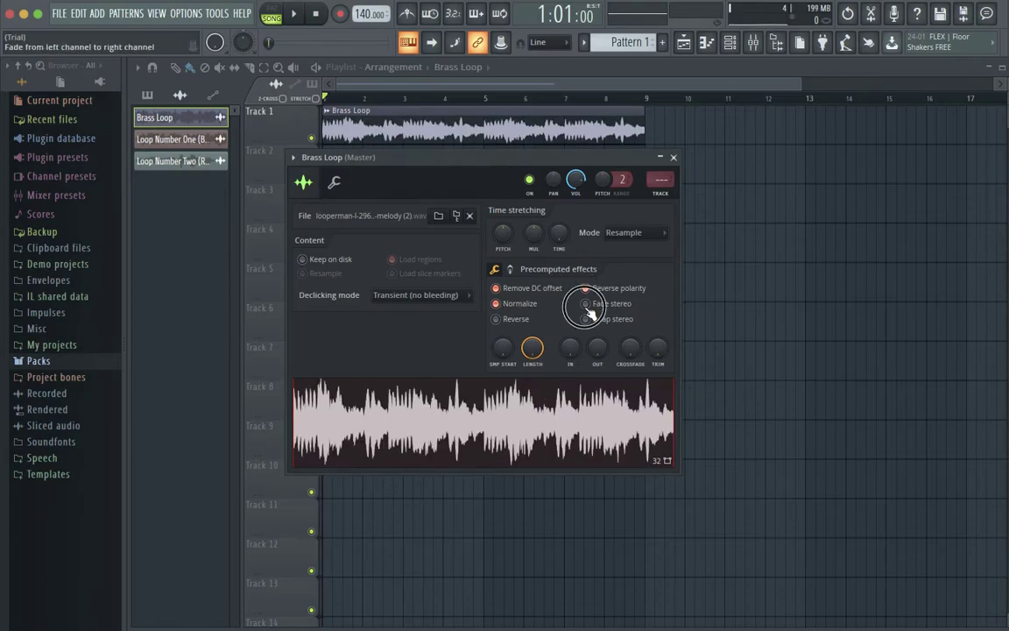
pyautogui.click(585, 304)
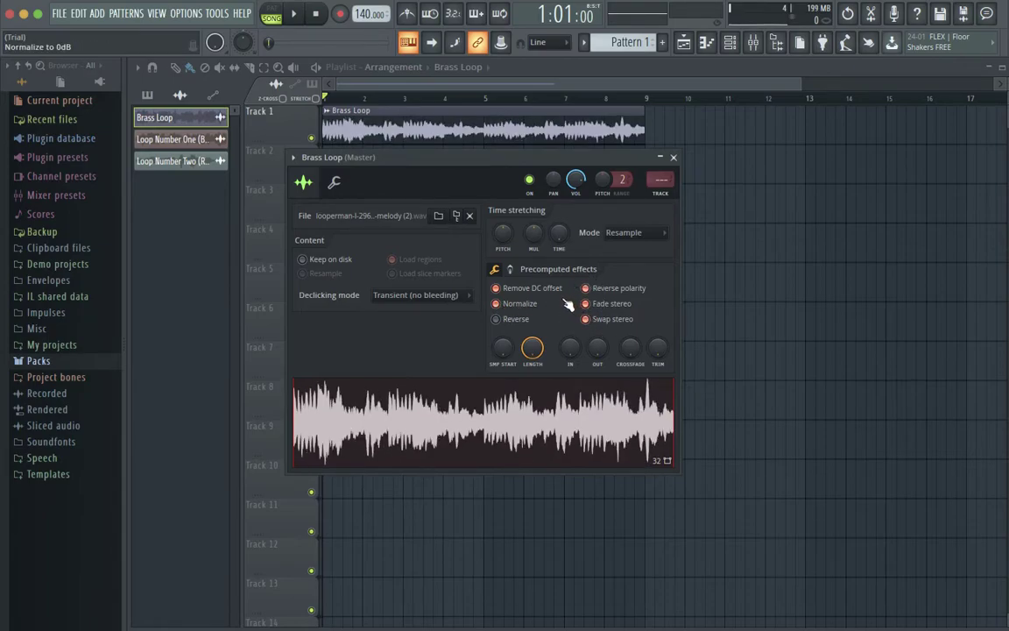
# Show the second page of precomputed effects and audition the loop with the EQ raised and with it at -100%
pyautogui.click(513, 270)
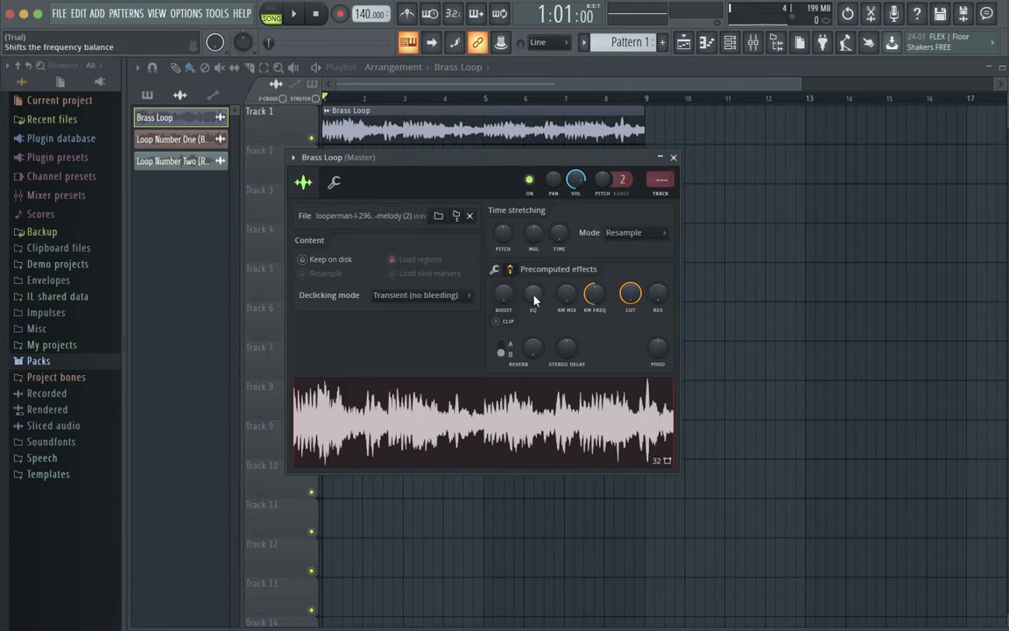
pyautogui.moveTo(533, 295); pyautogui.dragTo(533, 263)
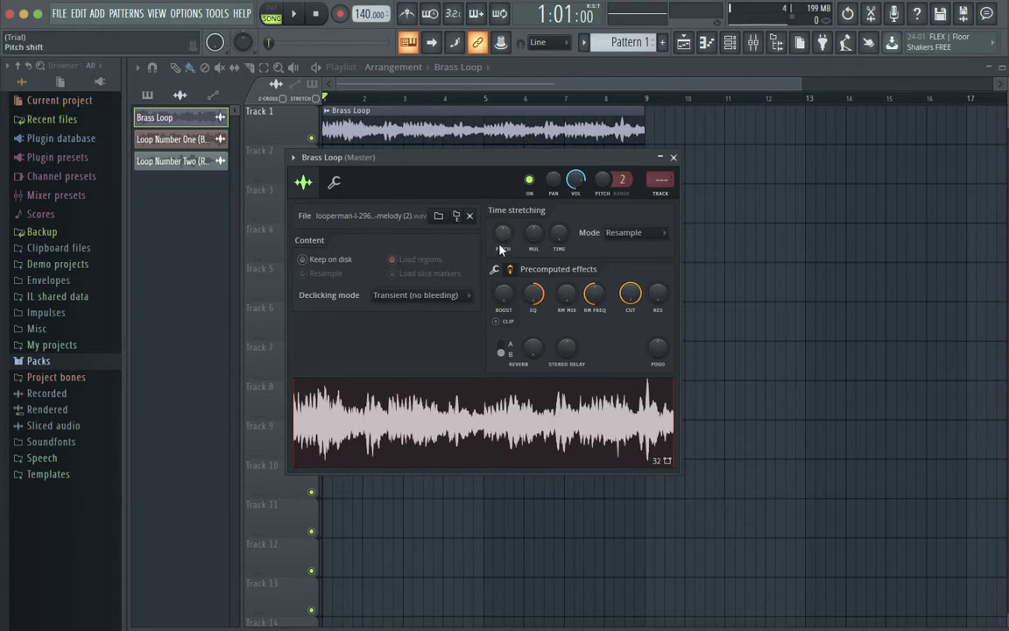
pyautogui.press('space')
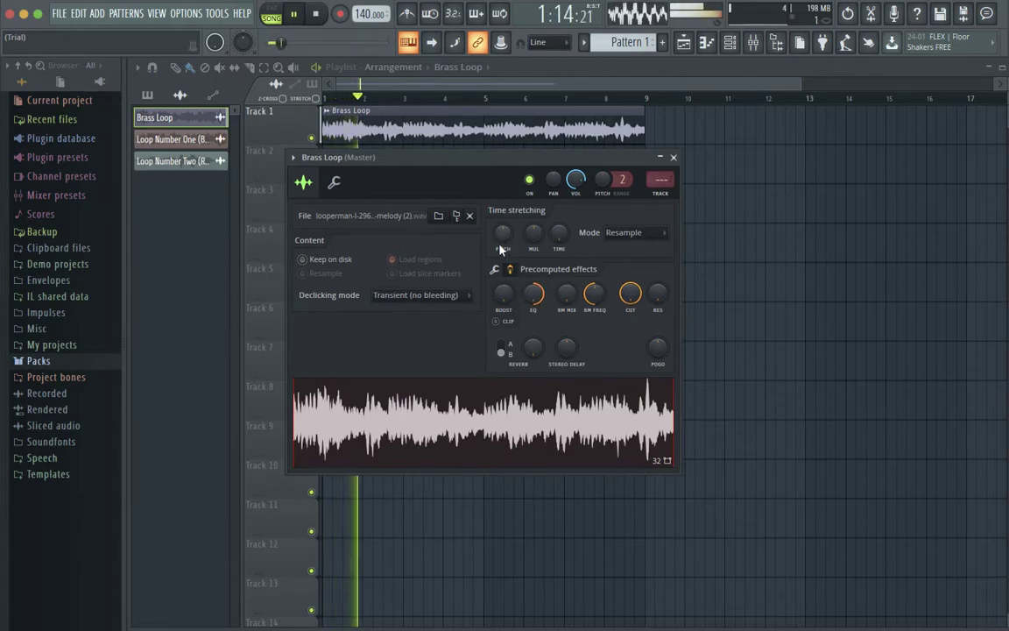
pyautogui.press('space')
pyautogui.moveTo(533, 294); pyautogui.dragTo(533, 342)
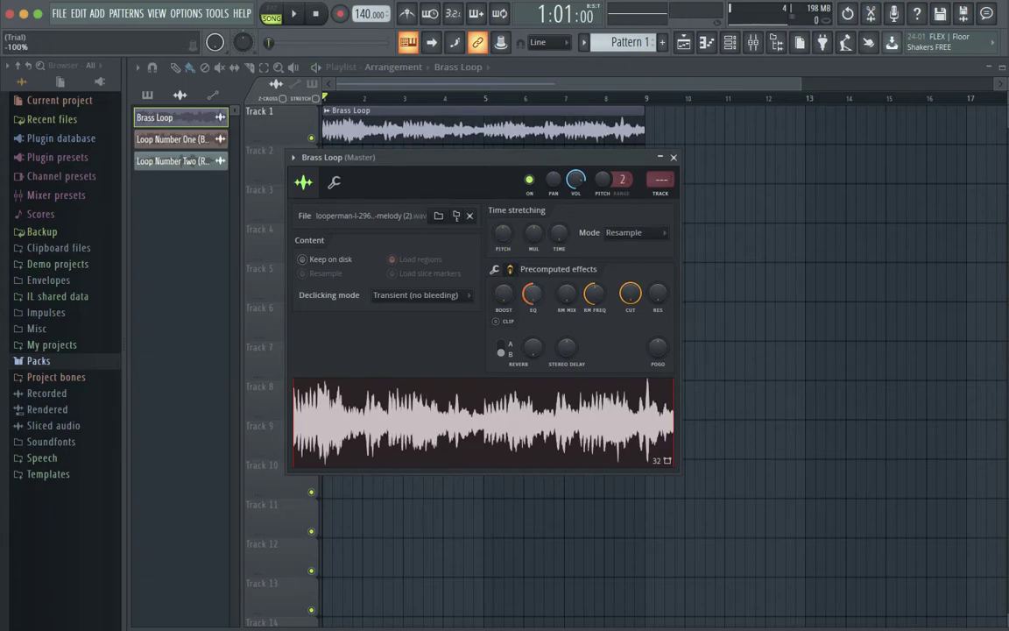
pyautogui.press('space')
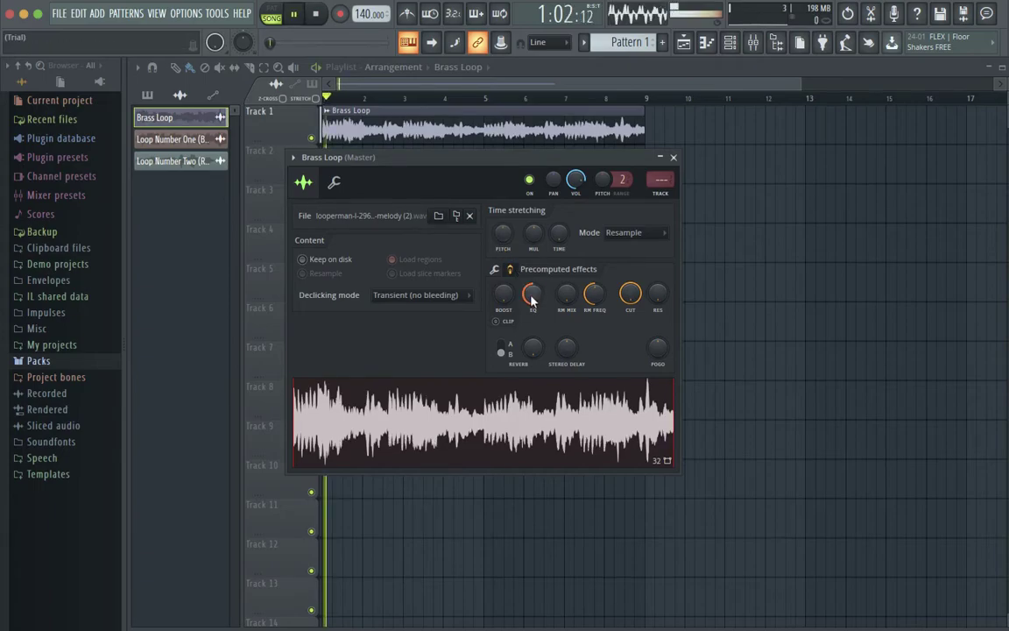
pyautogui.press('space')
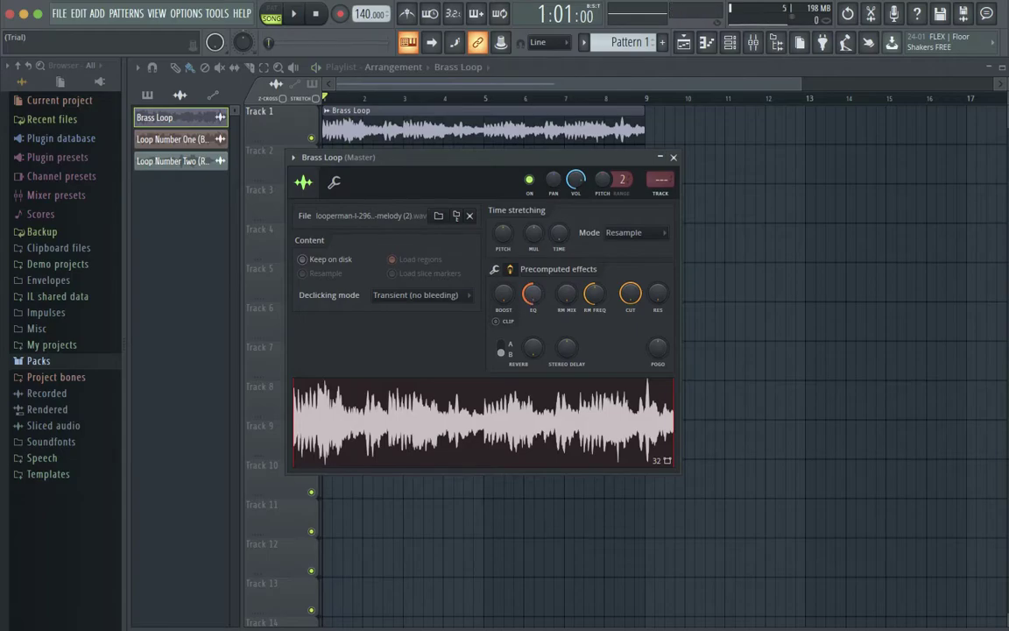
# Compare the loop with higher and lower EQ amounts during playback, and leave the EQ below its centre value
pyautogui.moveTo(531, 301); pyautogui.dragTo(531, 253)
pyautogui.press('space')
pyautogui.press('space')
pyautogui.moveTo(533, 295); pyautogui.dragTo(533, 296)
pyautogui.press('space')
pyautogui.press('space')
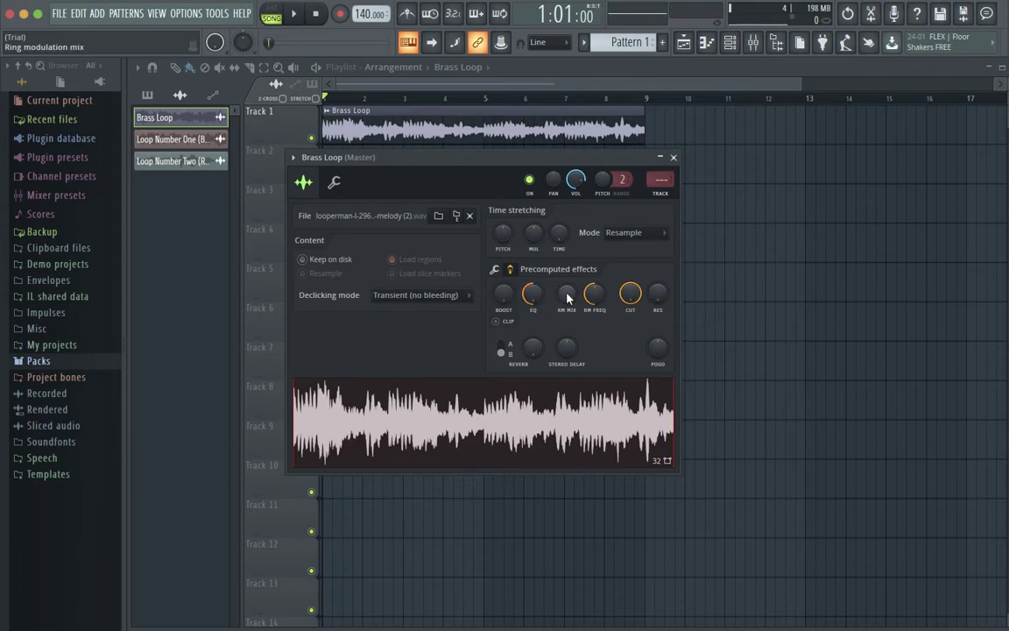
# Try the ring modulation mix at 100% and play back the loop
pyautogui.moveTo(566, 294); pyautogui.dragTo(566, 279)
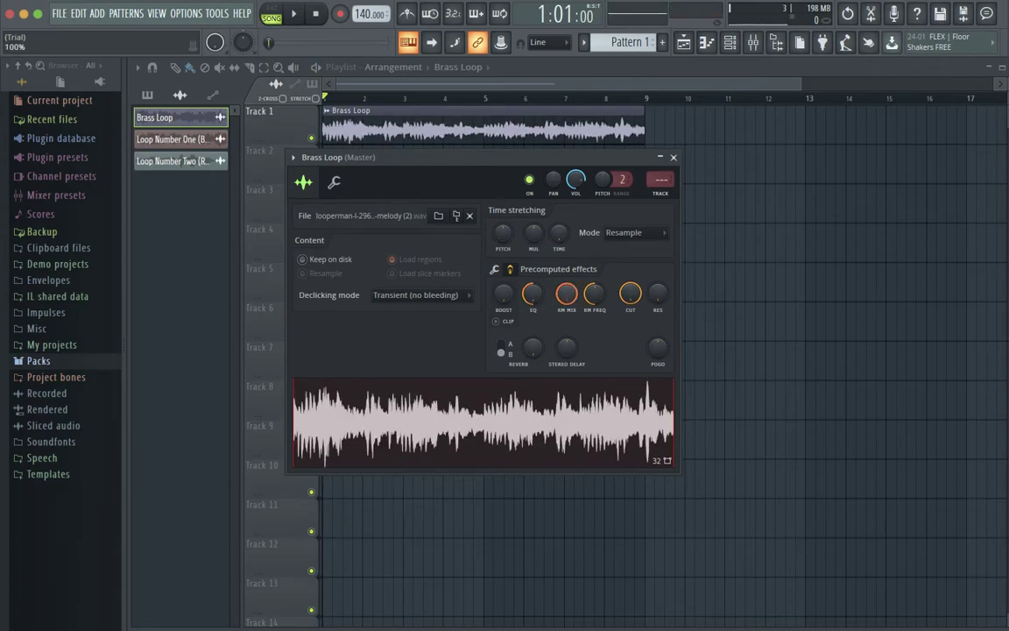
pyautogui.press('space')
pyautogui.press('space')
# Set the ring modulation mix to 26% and audition the loop
pyautogui.moveTo(568, 298); pyautogui.dragTo(568, 317)
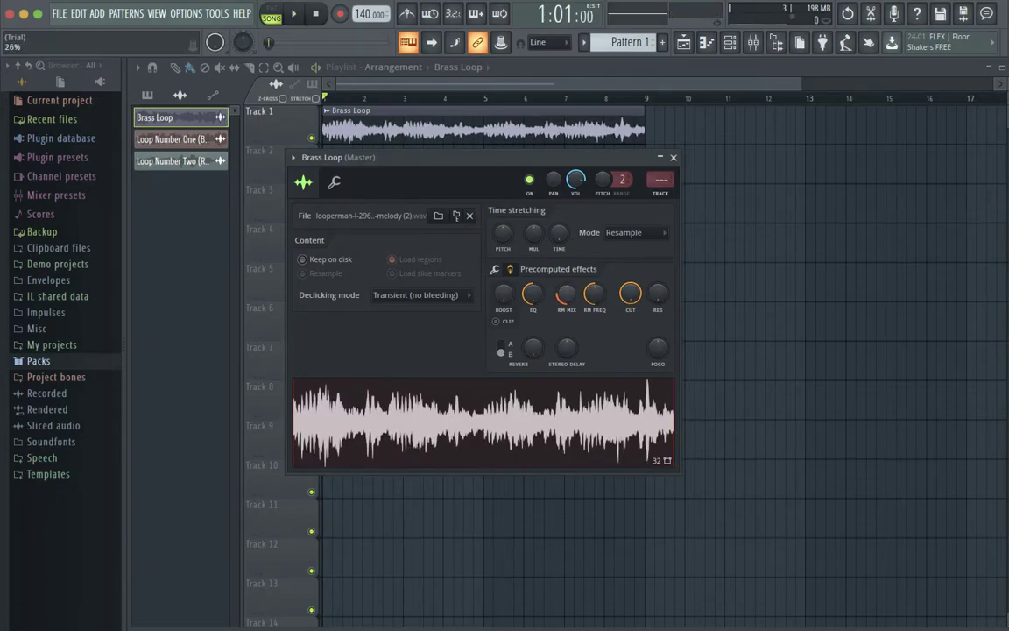
pyautogui.press('space')
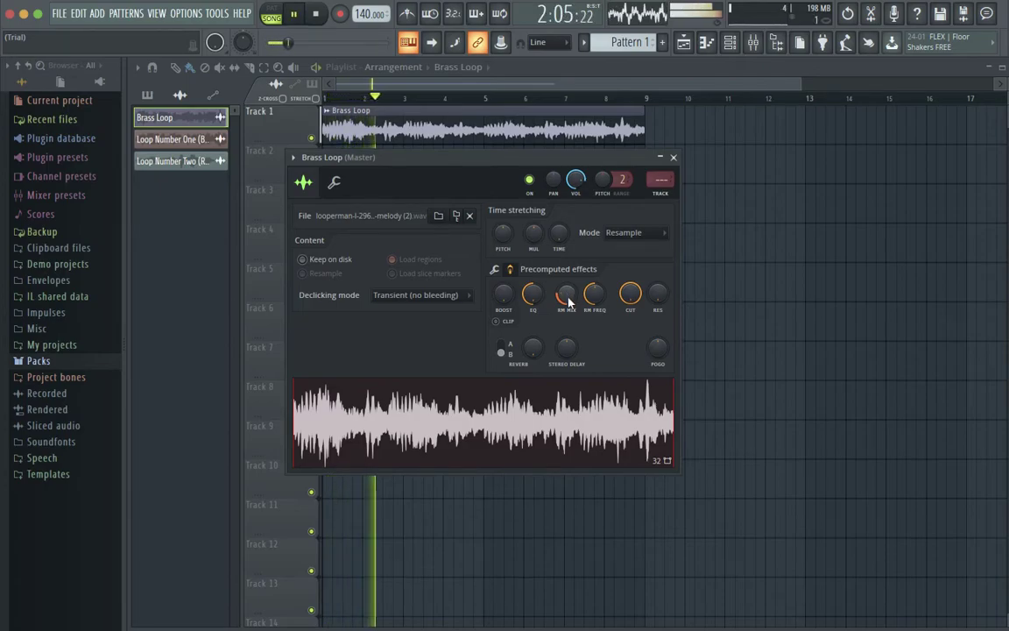
pyautogui.press('space')
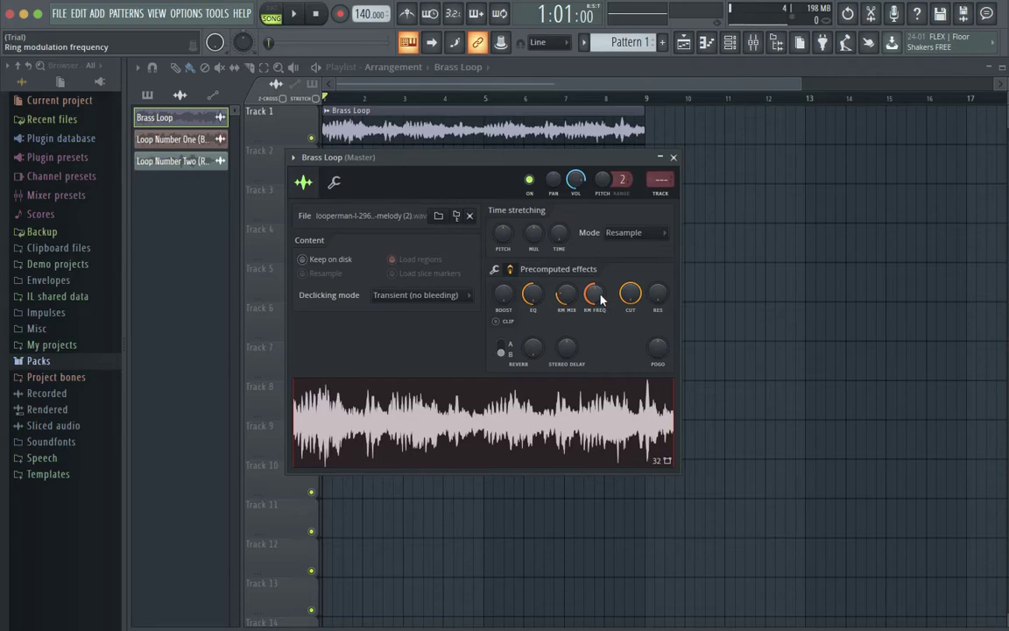
# Audition the loop with the ring modulation frequency raised, set it to 61%, and reduce the ring modulation mix to 16%
pyautogui.moveTo(599, 300); pyautogui.dragTo(599, 267)
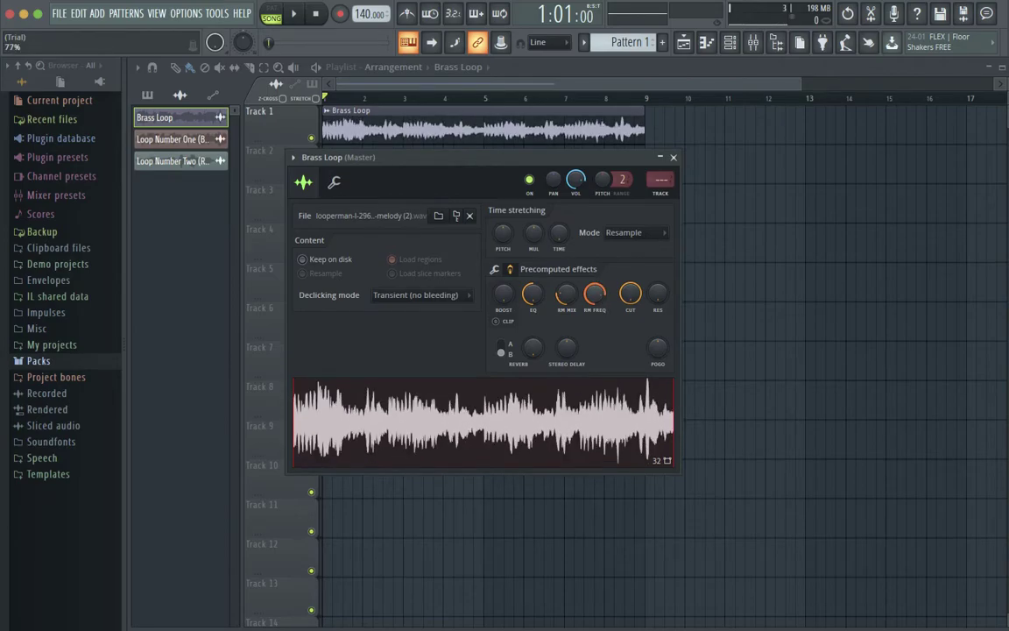
pyautogui.press('space')
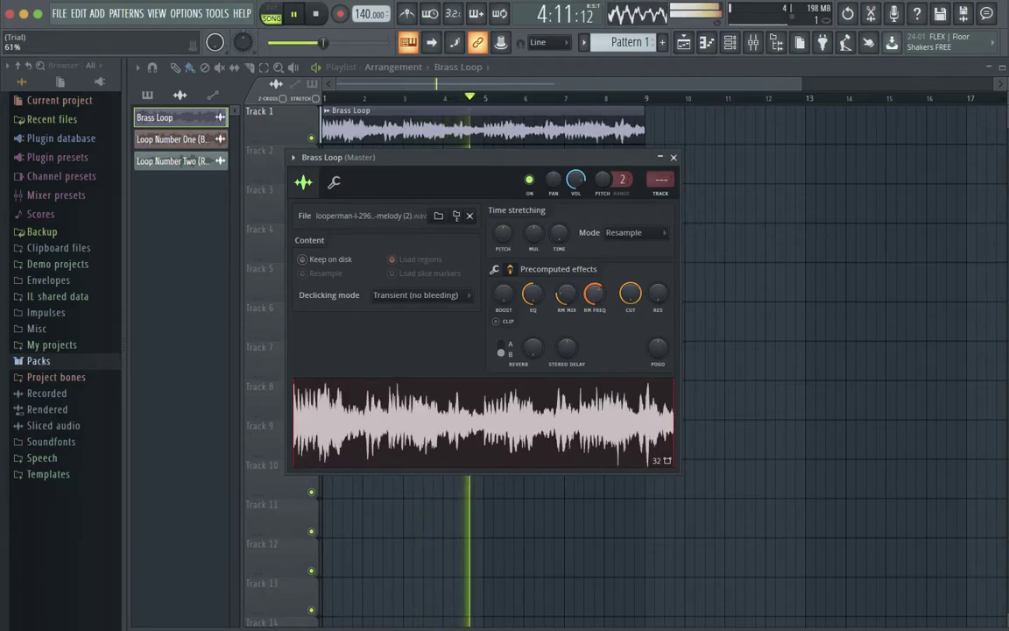
pyautogui.press('space')
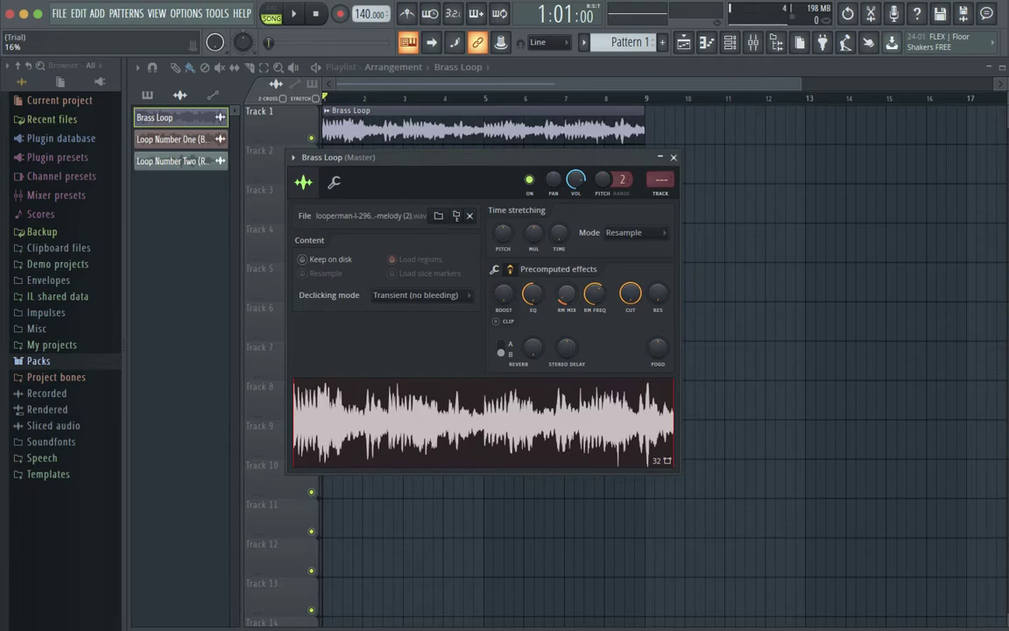
# Try the filter resonance at maximum and at 34%, then set it to 15% and audition the loop
pyautogui.moveTo(658, 294); pyautogui.dragTo(658, 254)
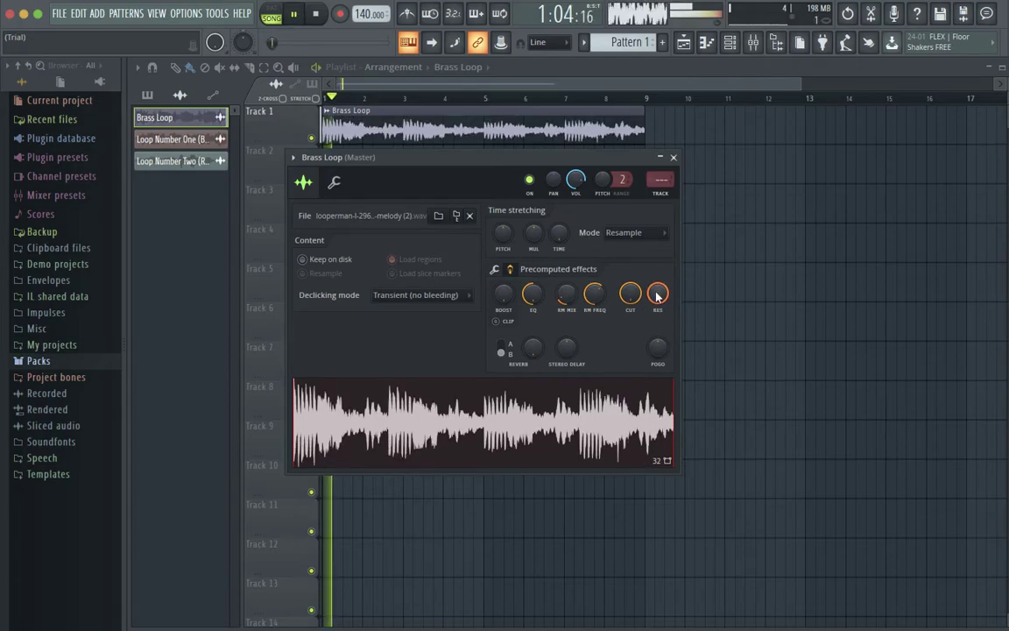
pyautogui.moveTo(657, 296); pyautogui.dragTo(658, 326)
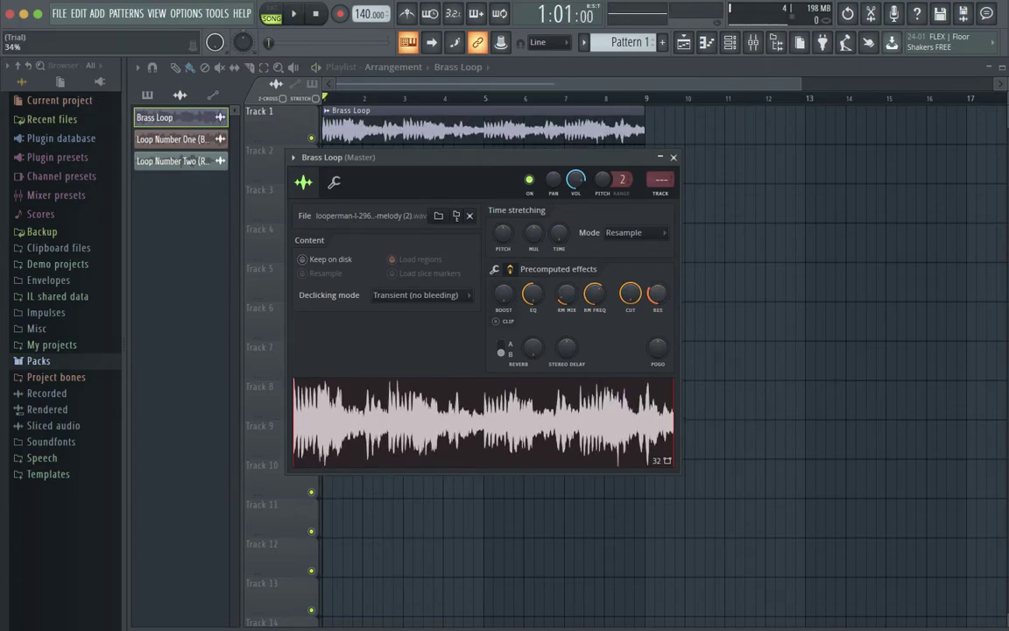
pyautogui.moveTo(658, 326); pyautogui.dragTo(658, 334)
pyautogui.moveTo(657, 294); pyautogui.dragTo(657, 296)
pyautogui.press('space')
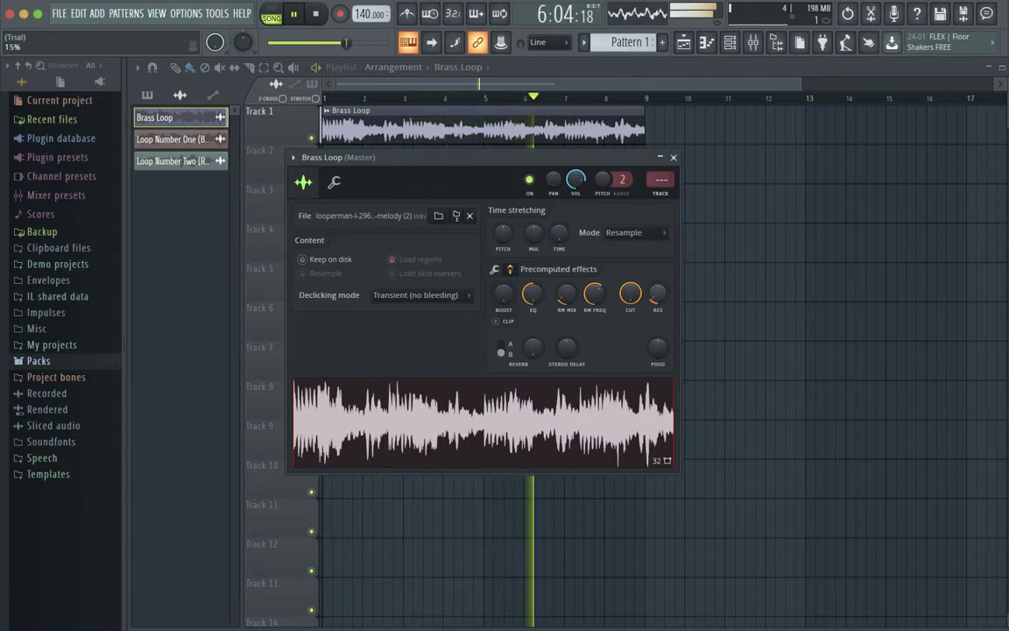
pyautogui.scroll(1, 657, 295)
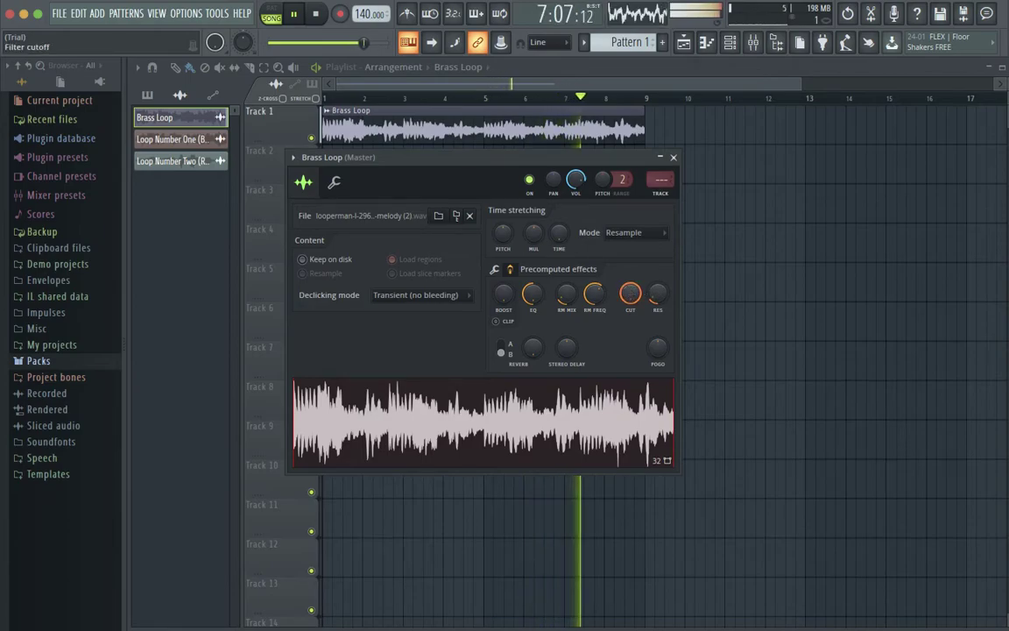
# Compare the loop with the filter cutoff at 2%, 100% and 52%
pyautogui.moveTo(631, 294); pyautogui.dragTo(630, 351)
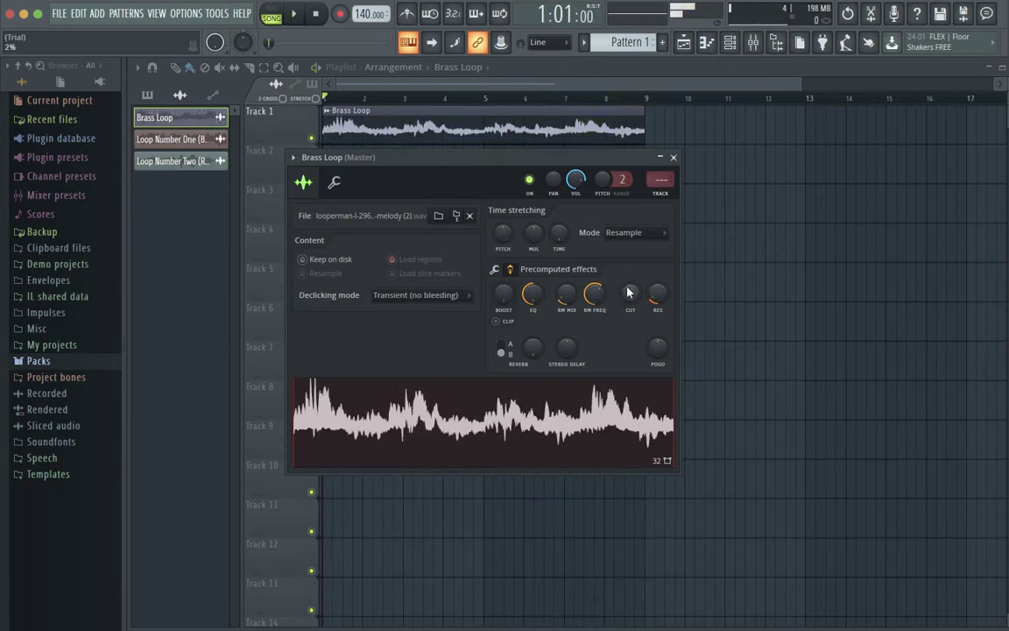
pyautogui.moveTo(627, 294); pyautogui.dragTo(627, 245)
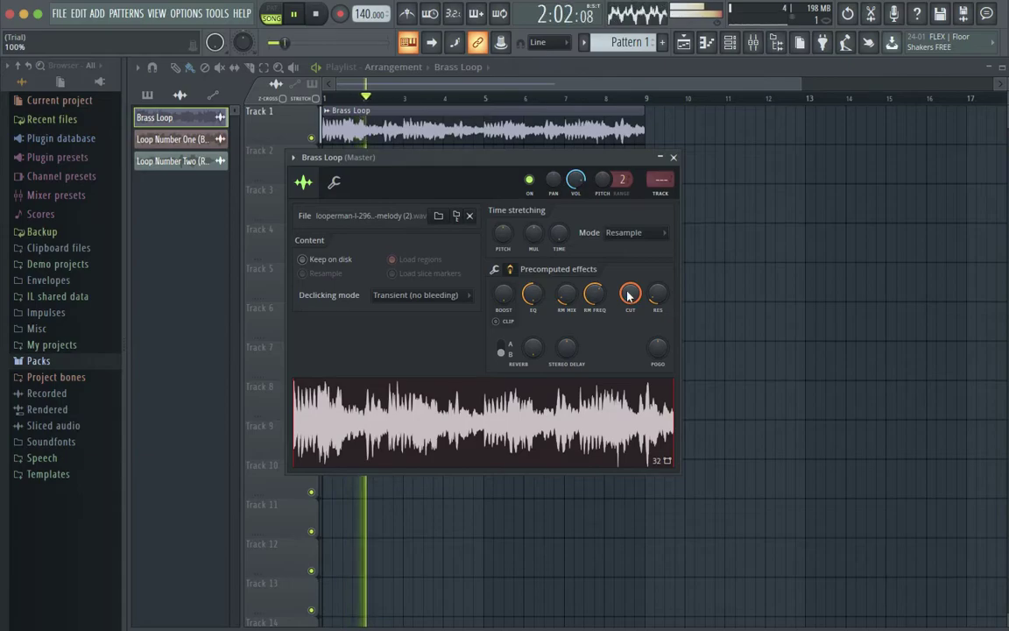
pyautogui.press('space')
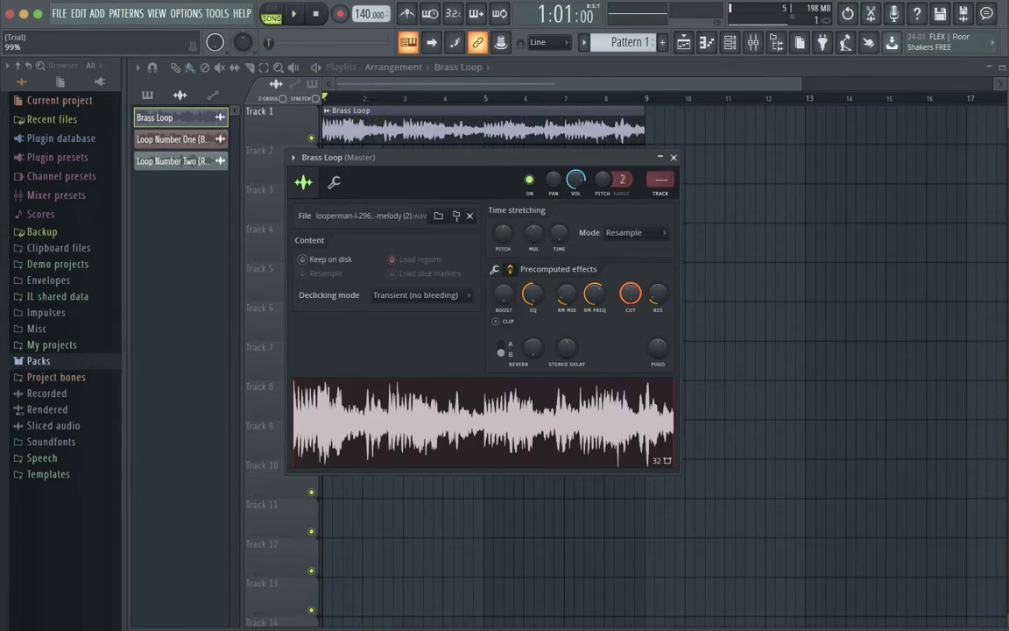
pyautogui.moveTo(631, 295); pyautogui.dragTo(630, 324)
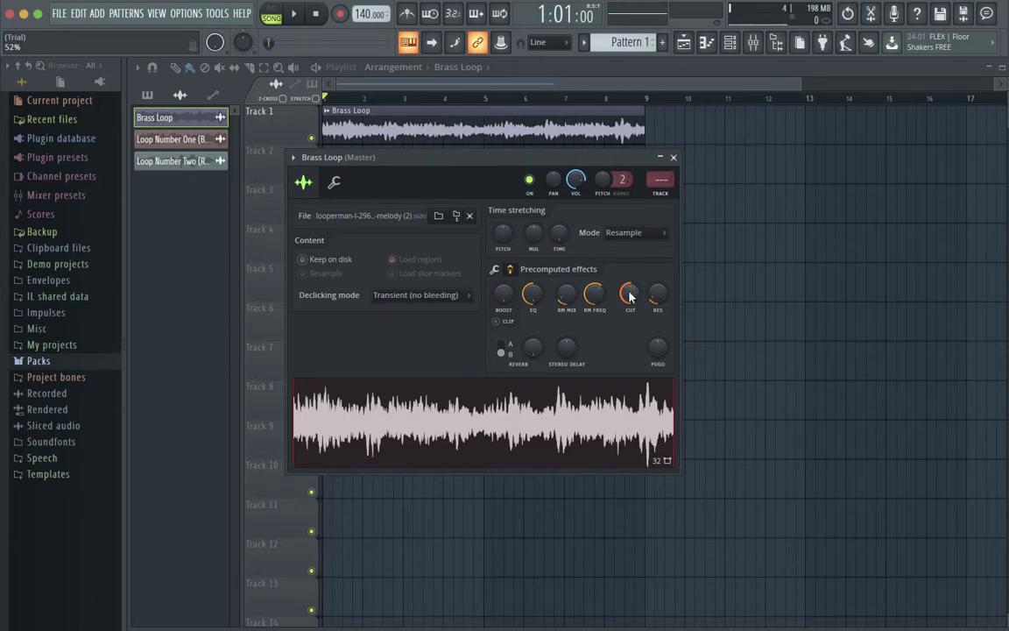
pyautogui.press('space')
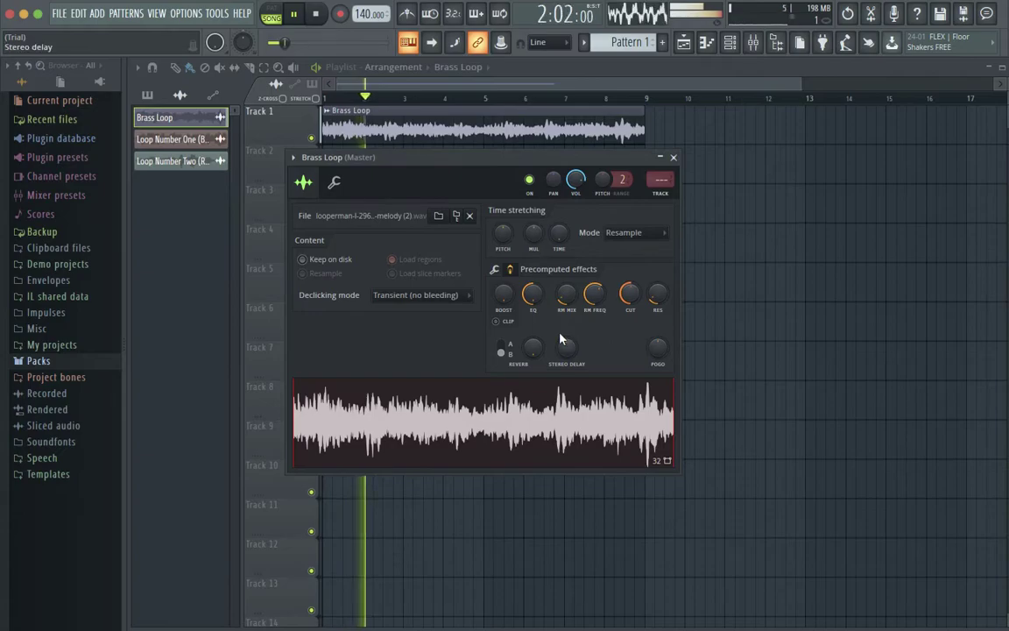
pyautogui.press('space')
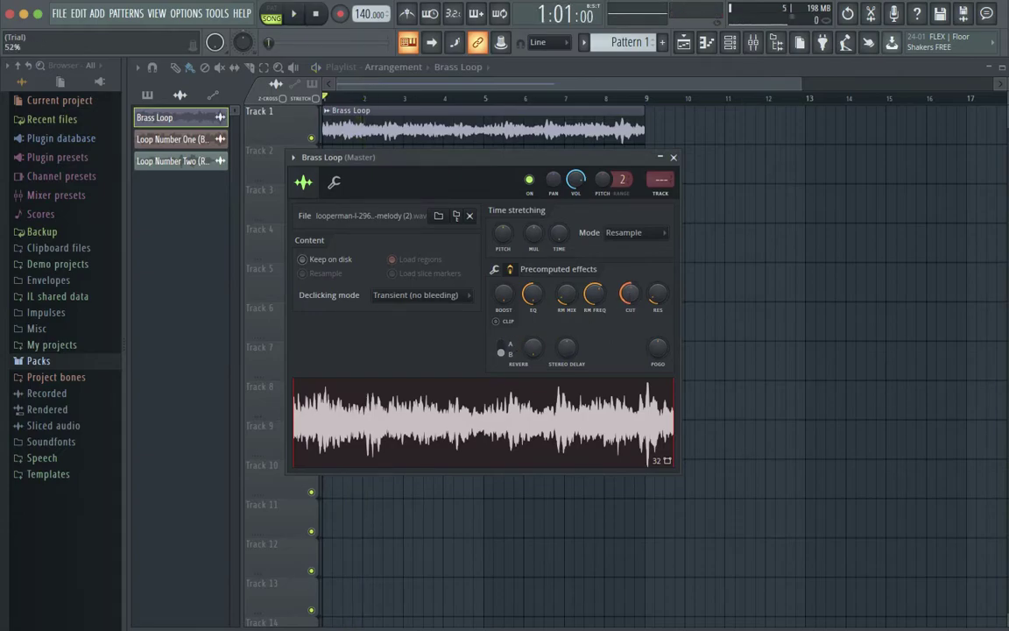
# Set the filter cutoff to 77% and audition the loop
pyautogui.moveTo(630, 294); pyautogui.dragTo(630, 278)
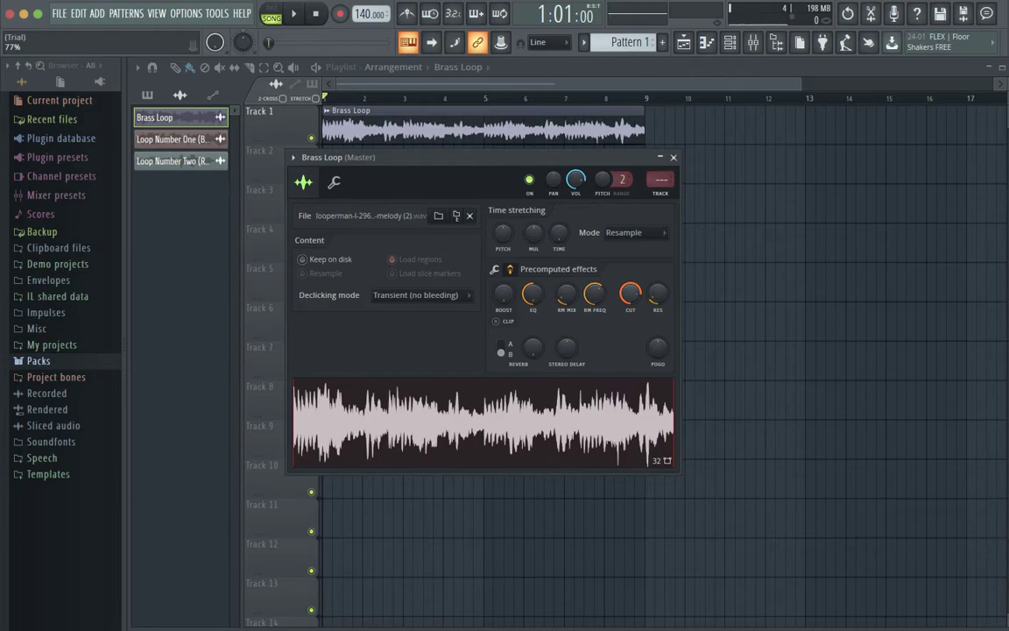
pyautogui.press('space')
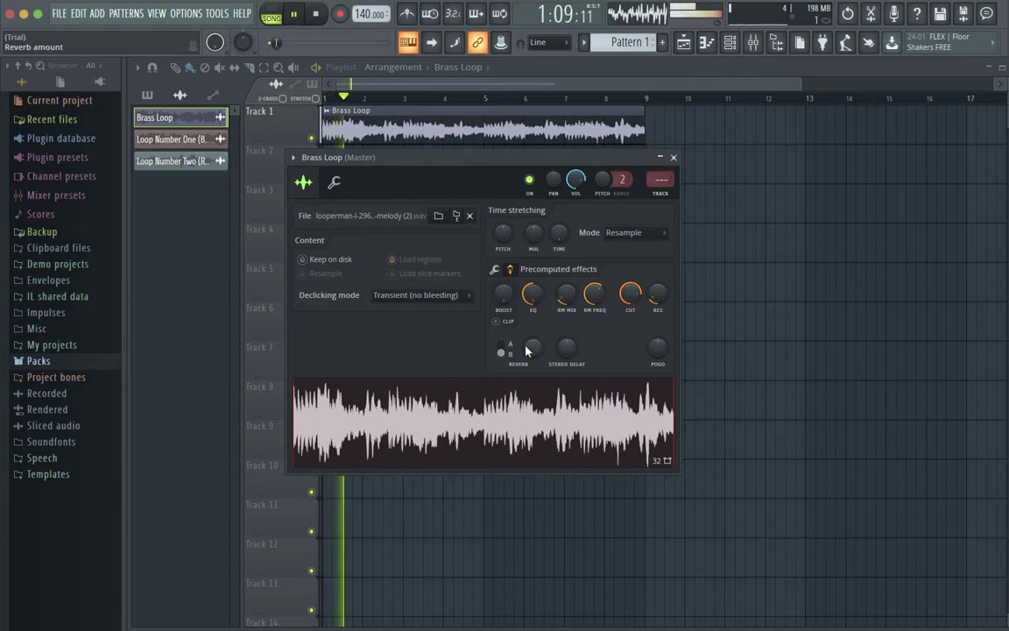
pyautogui.press('space')
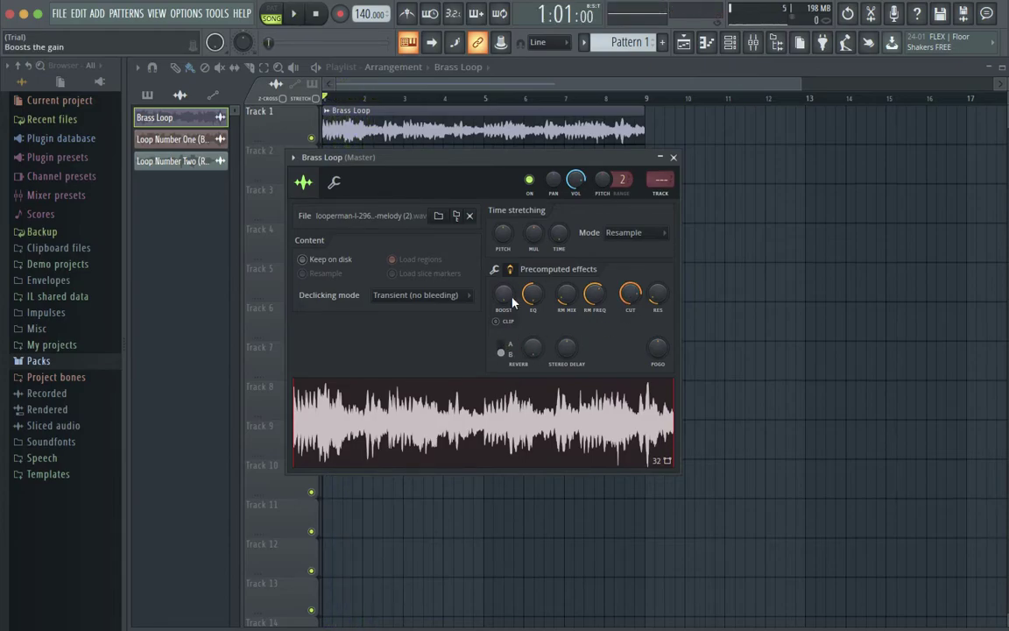
# Raise the boost to 100%, enable clipping, and play back the loop before and after enabling it
pyautogui.moveTo(504, 294); pyautogui.dragTo(504, 263)
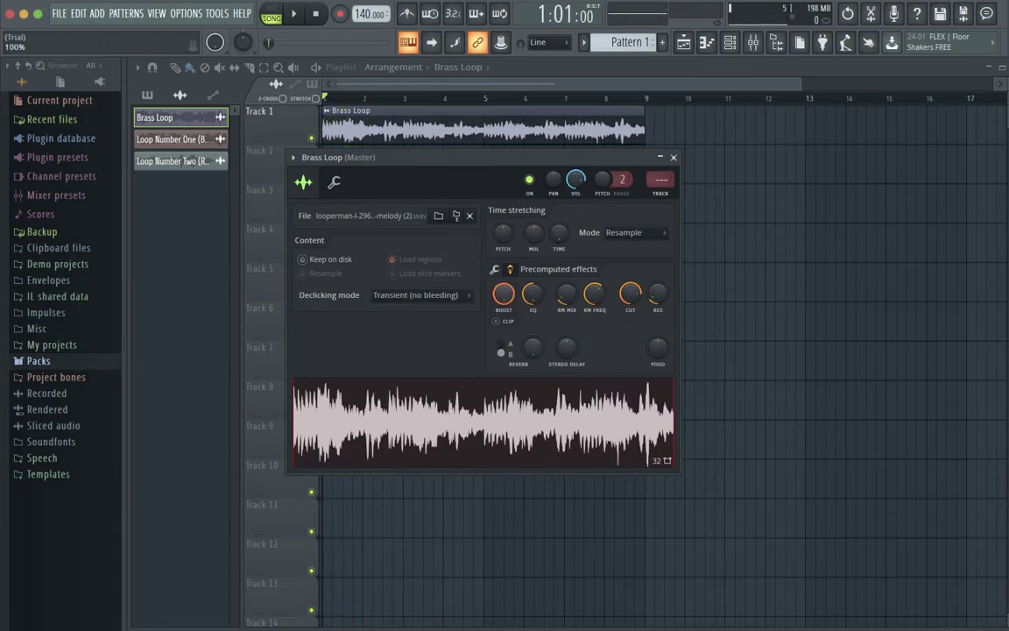
pyautogui.press('space')
pyautogui.press('space')
pyautogui.click(496, 322)
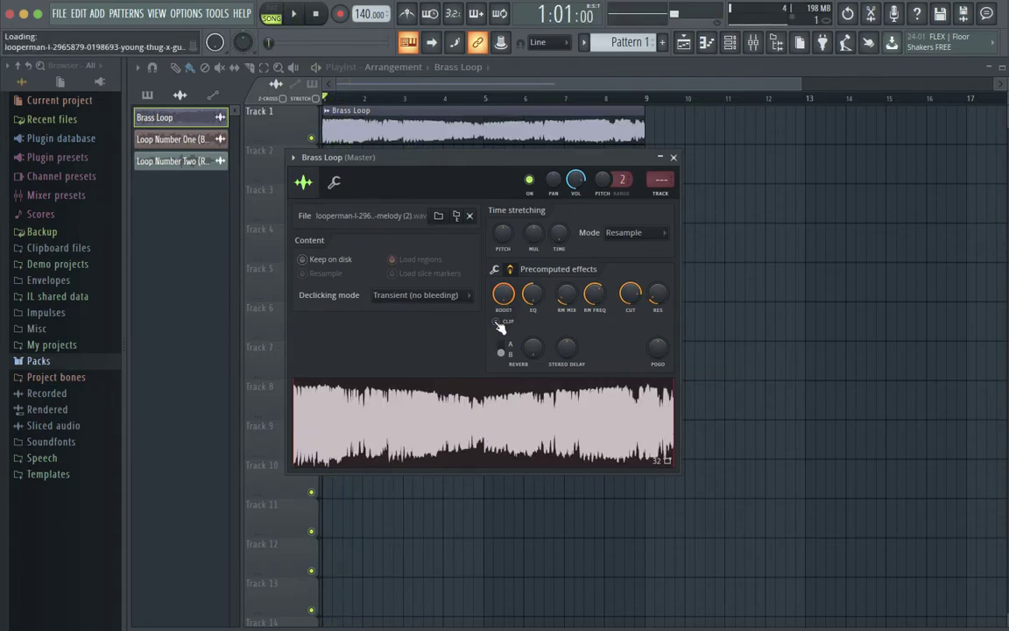
pyautogui.press('space')
pyautogui.press('space')
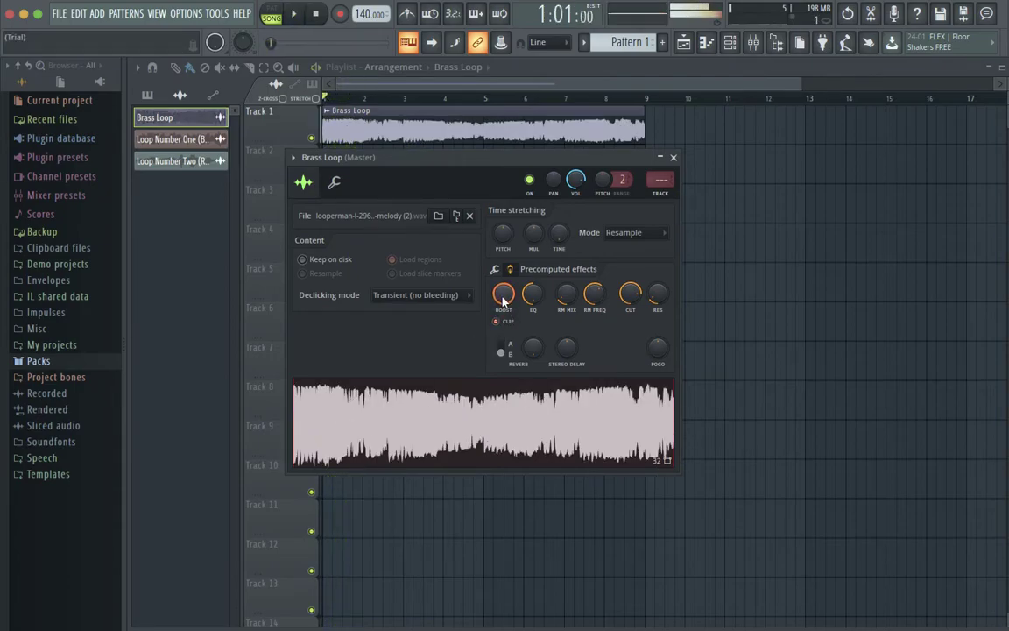
# Reduce the boost to 40% and audition the loop
pyautogui.moveTo(504, 296); pyautogui.dragTo(504, 334)
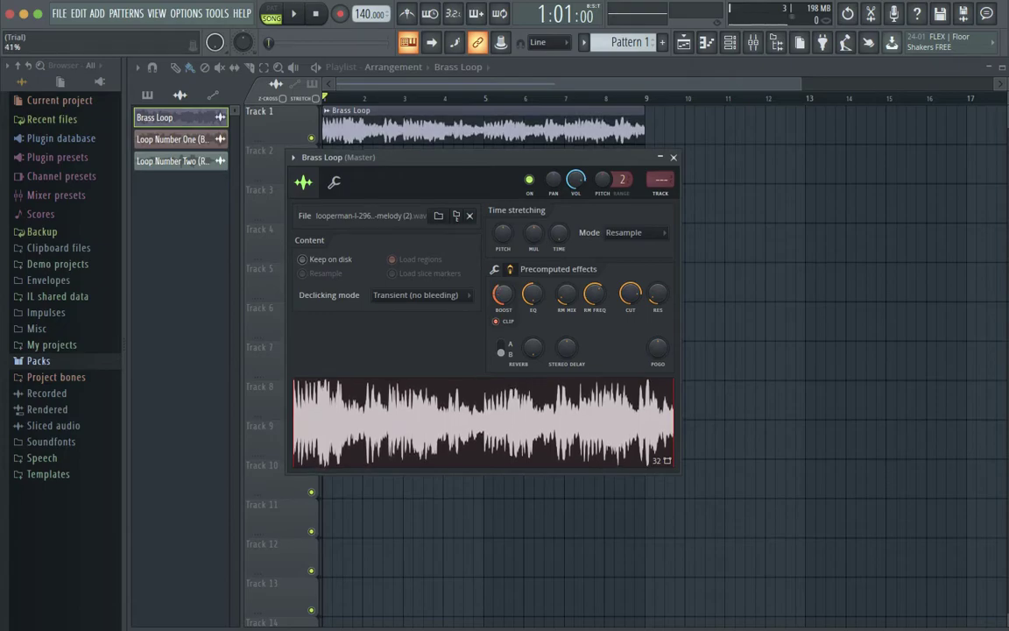
pyautogui.press('space')
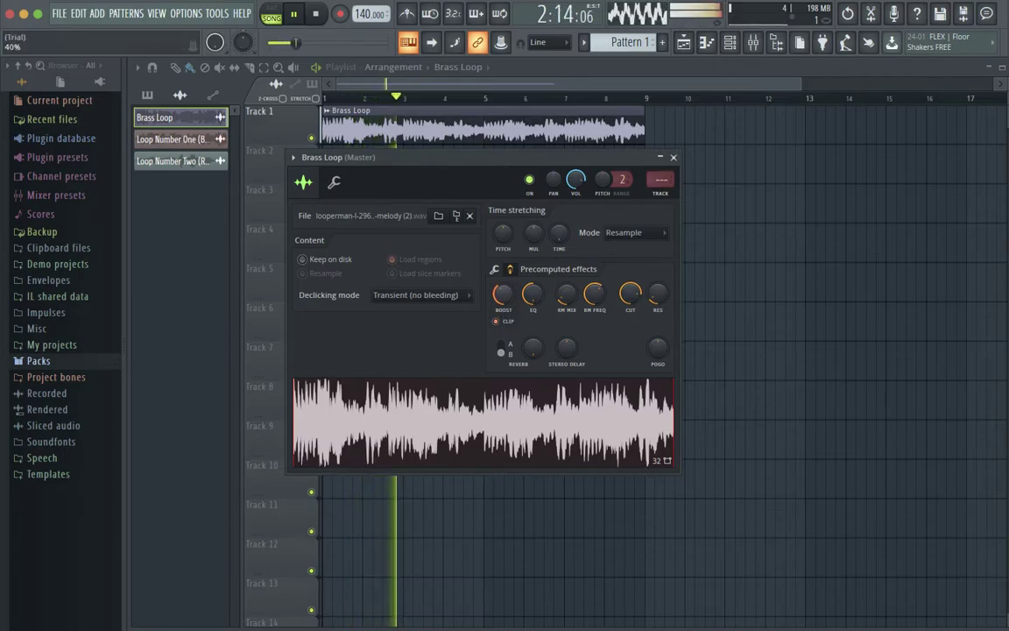
pyautogui.press('space')
# Switch the reverb to type A and audition the loop with the reverb amount at 61% and 62%
pyautogui.click(502, 348)
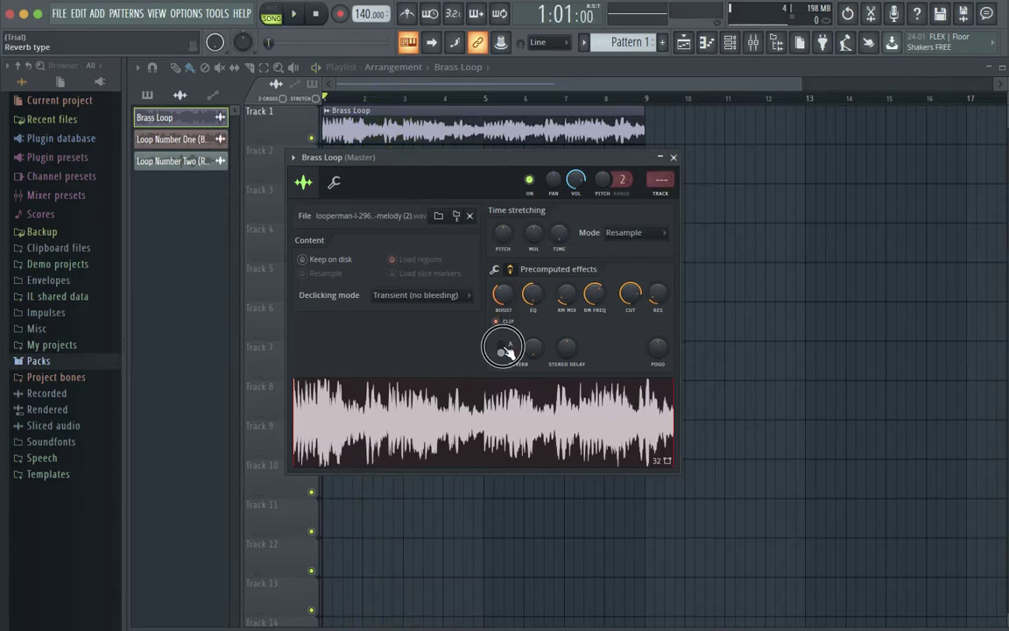
pyautogui.moveTo(533, 348)
pyautogui.mouseDown()
pyautogui.moveTo(532, 315)
pyautogui.moveTo(535, 355)
pyautogui.mouseUp()
pyautogui.press('space')
pyautogui.press('space')
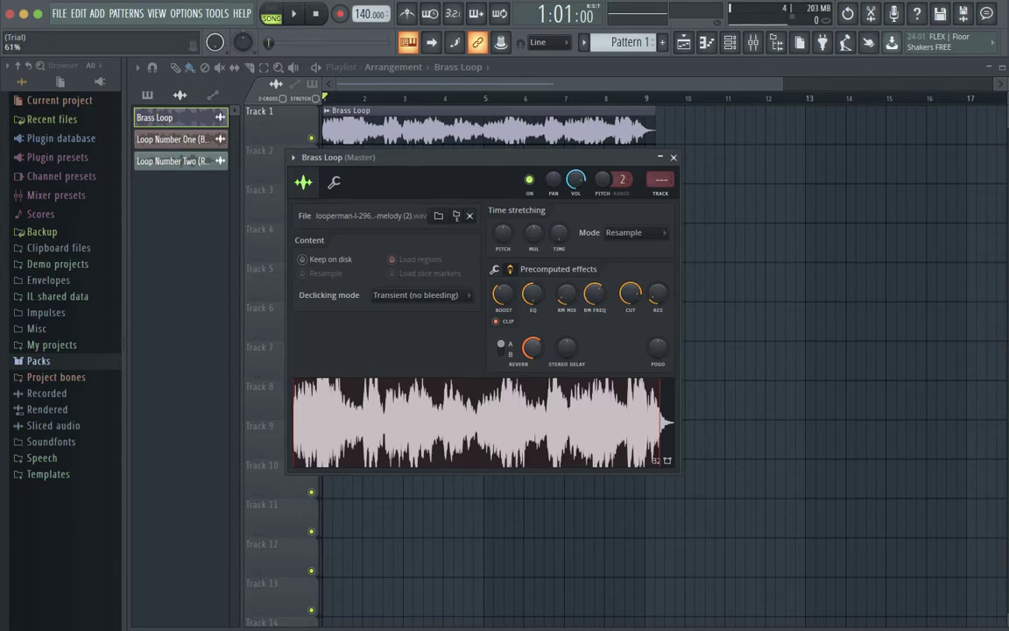
pyautogui.moveTo(535, 351); pyautogui.dragTo(535, 348)
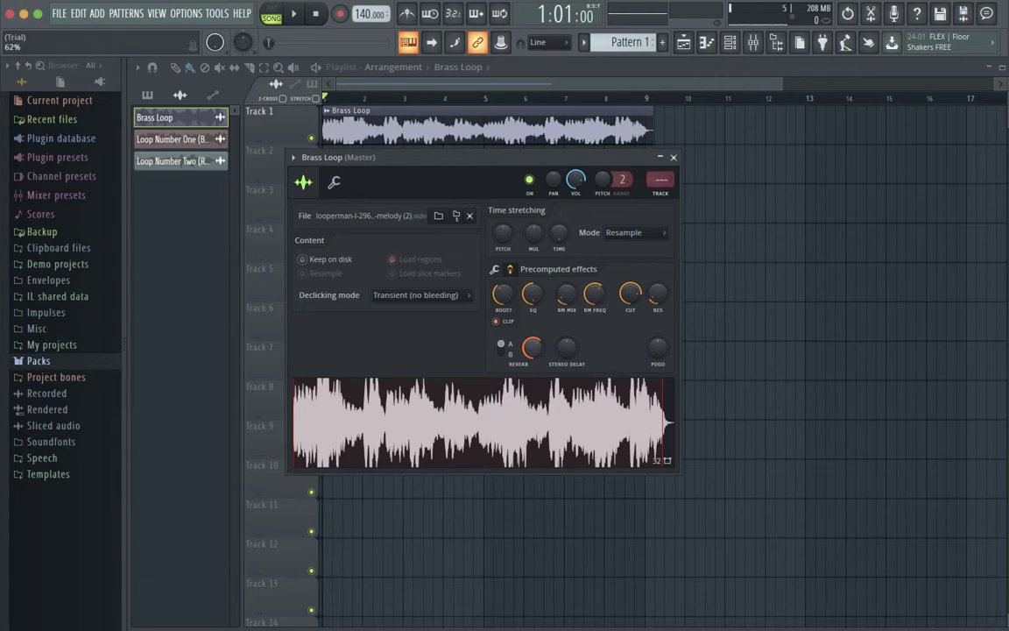
pyautogui.press('space')
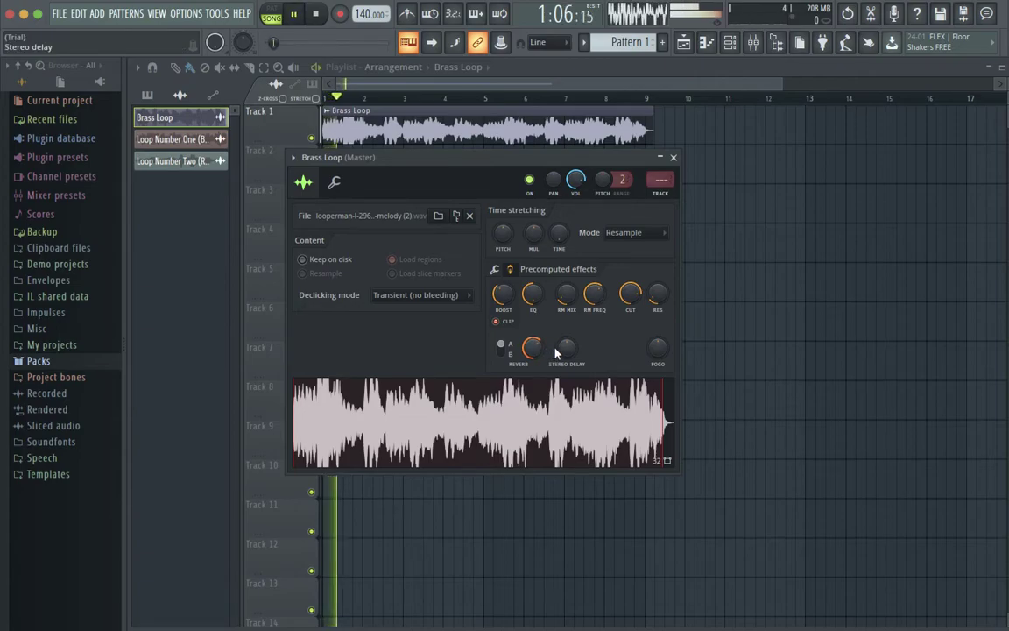
pyautogui.press('space')
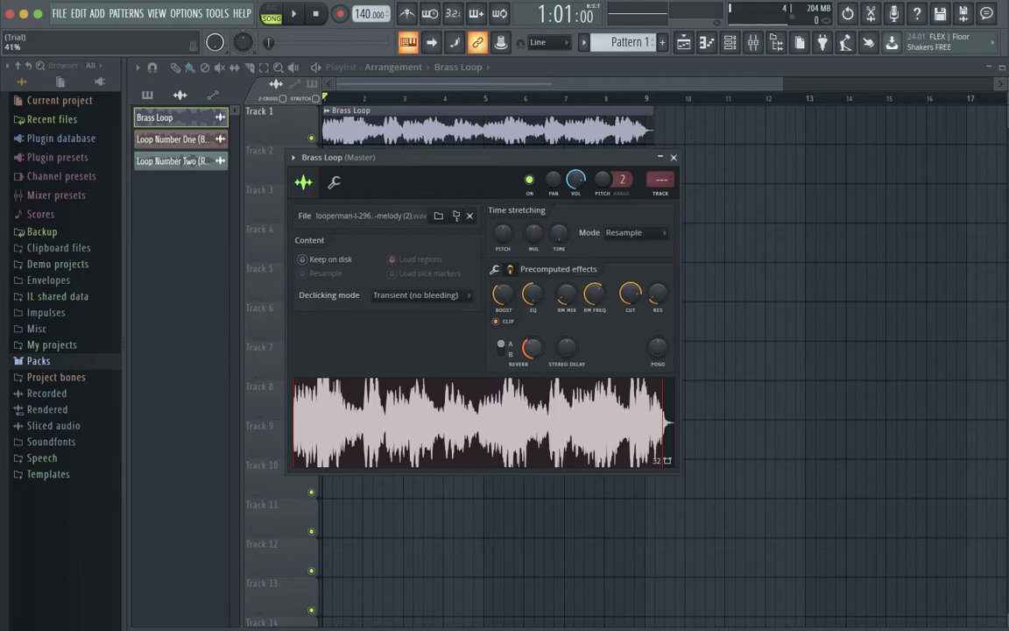
# Audition the loop with the reverb amount at about 40%, and reduce it to 27%
pyautogui.press('space')
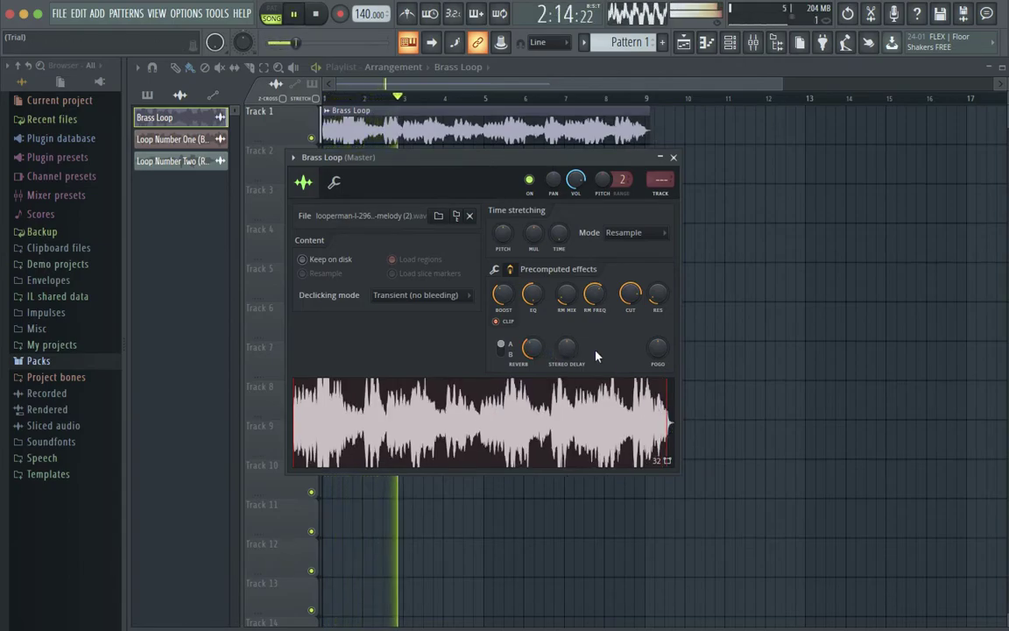
pyautogui.press('space')
pyautogui.moveTo(530, 349); pyautogui.dragTo(529, 306)
pyautogui.press('space')
pyautogui.press('space')
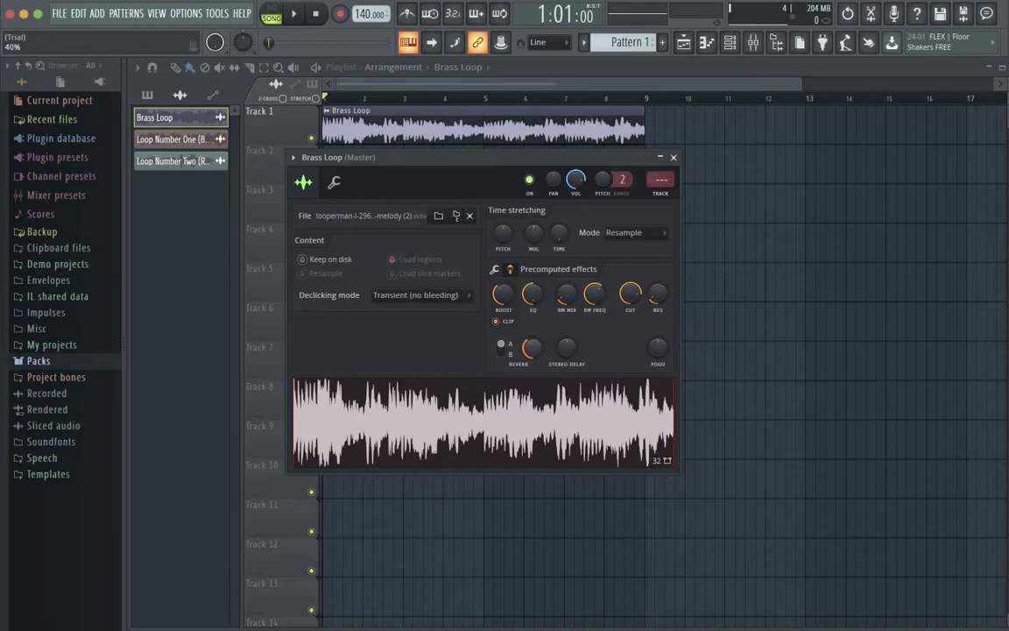
pyautogui.press('space')
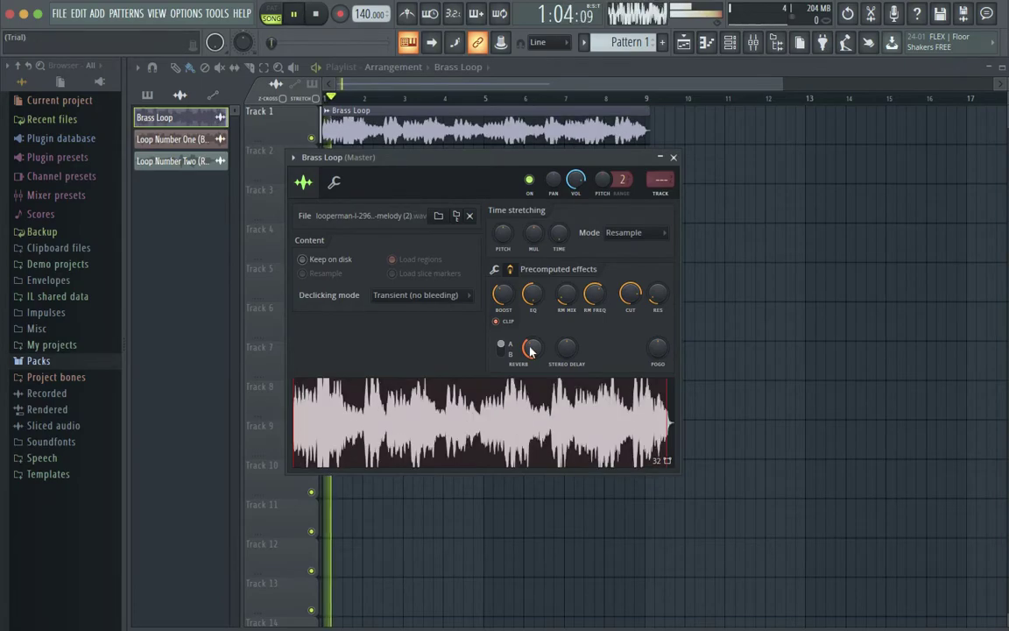
pyautogui.press('space')
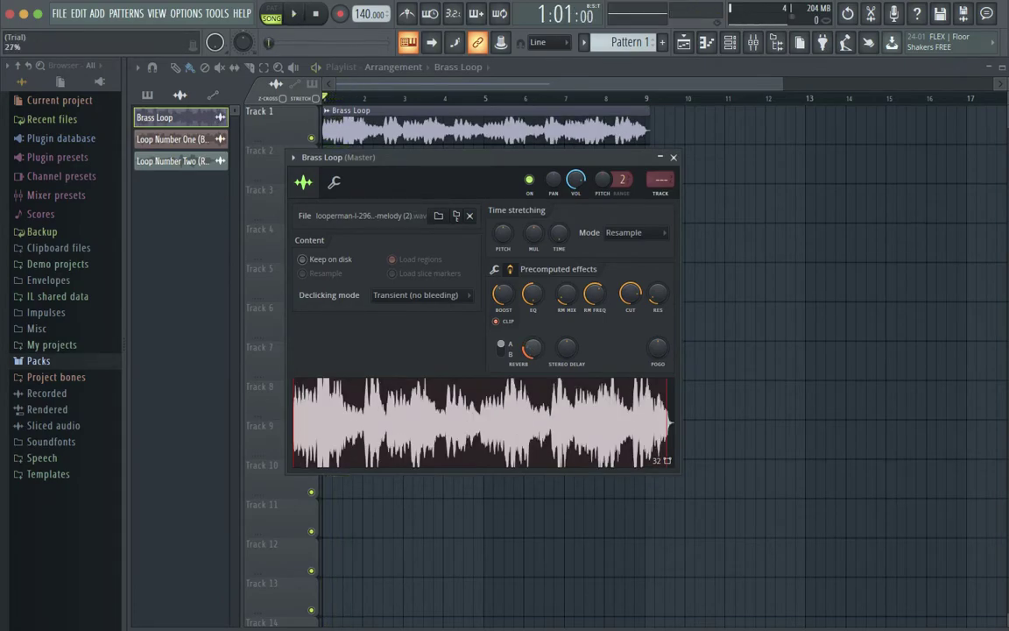
# Compare reverb types B and A during playback, leaving type A selected
pyautogui.press('space')
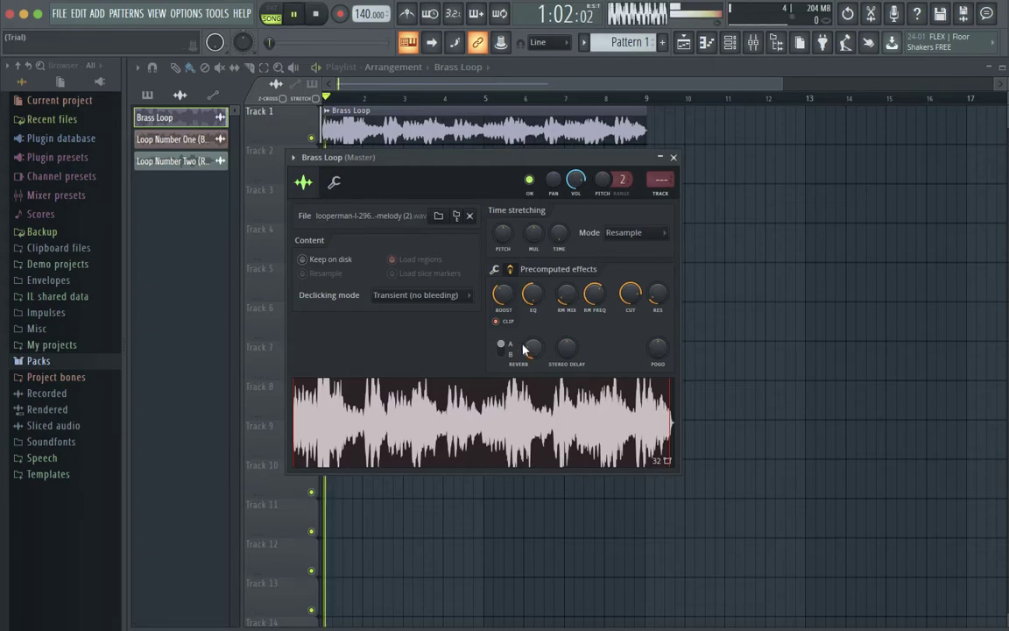
pyautogui.click(503, 349)
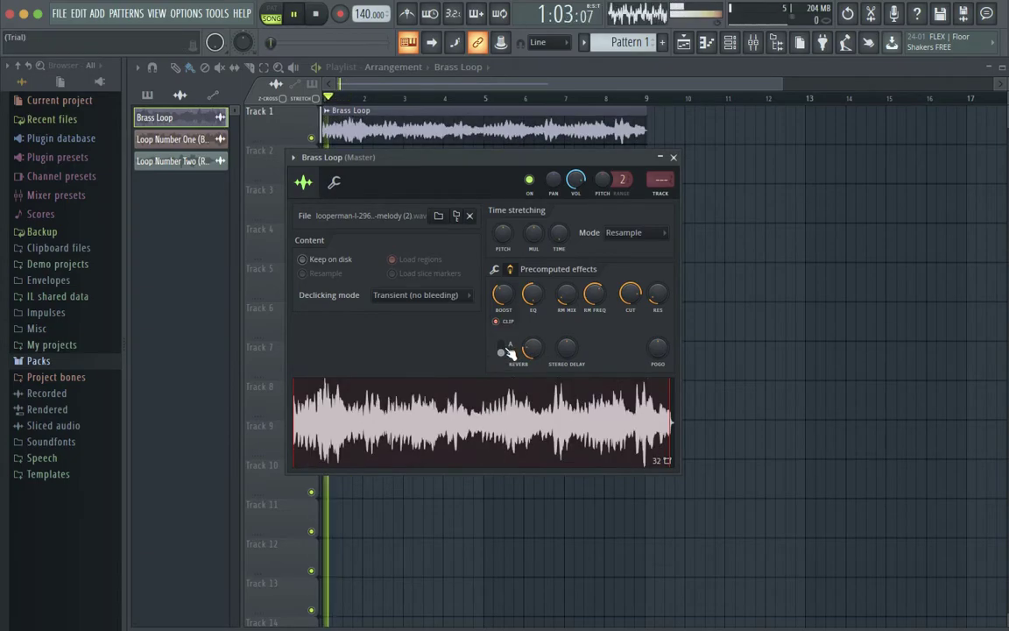
pyautogui.click(506, 348)
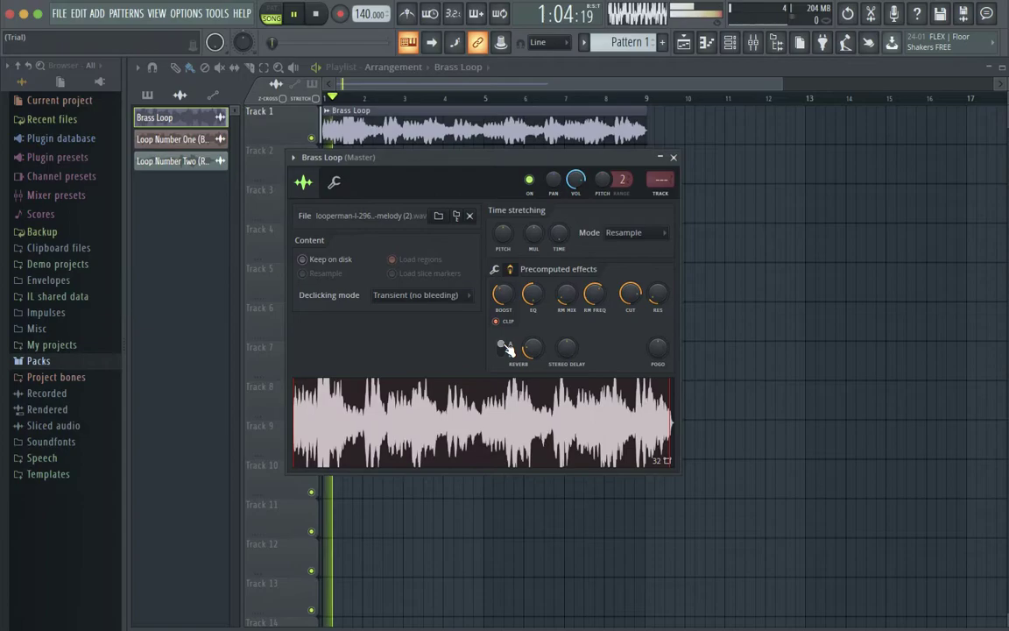
pyautogui.press('space')
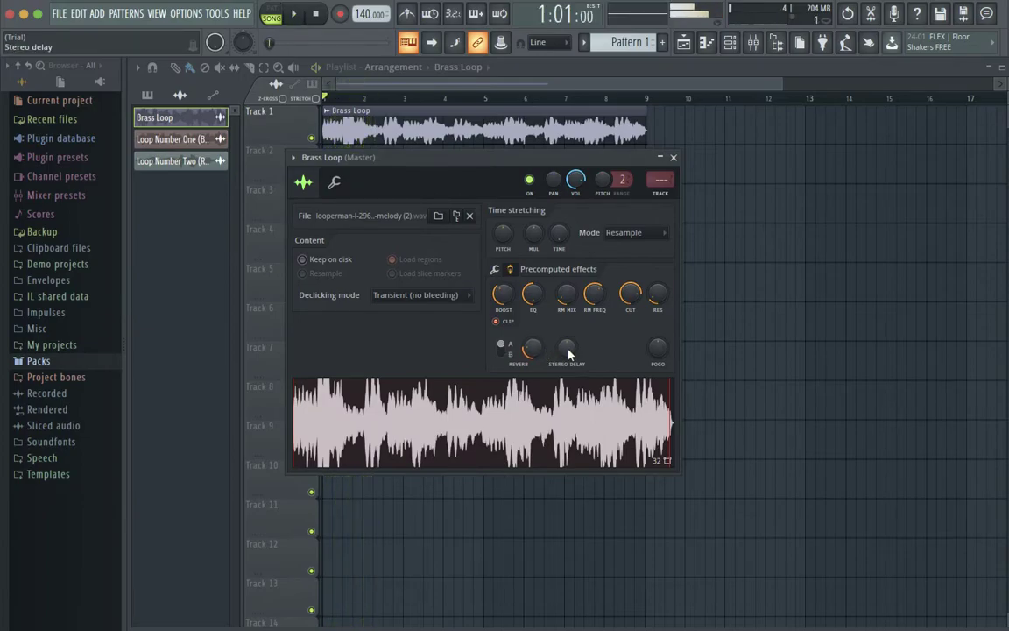
# Audition the loop with the stereo delay at 100% right and at 100% left
pyautogui.moveTo(565, 348); pyautogui.dragTo(566, 306)
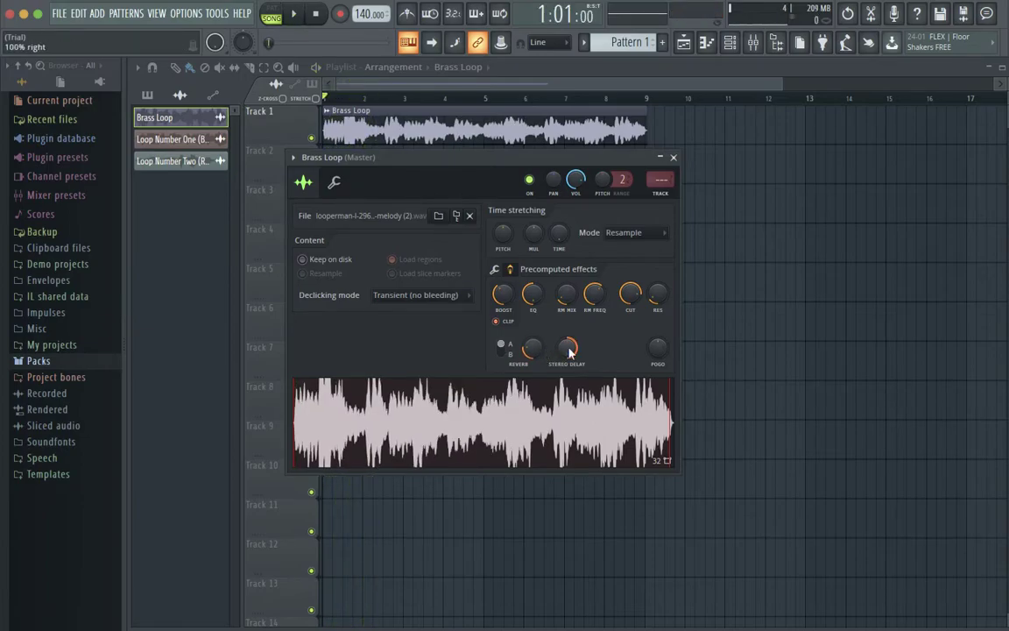
pyautogui.press('space')
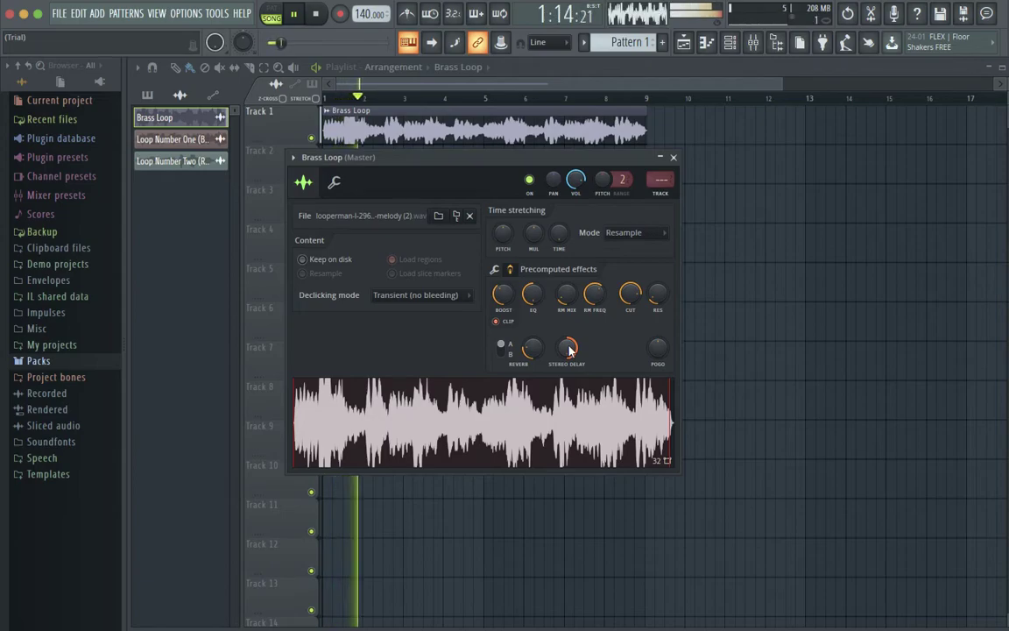
pyautogui.press('space')
pyautogui.moveTo(569, 348); pyautogui.dragTo(569, 390)
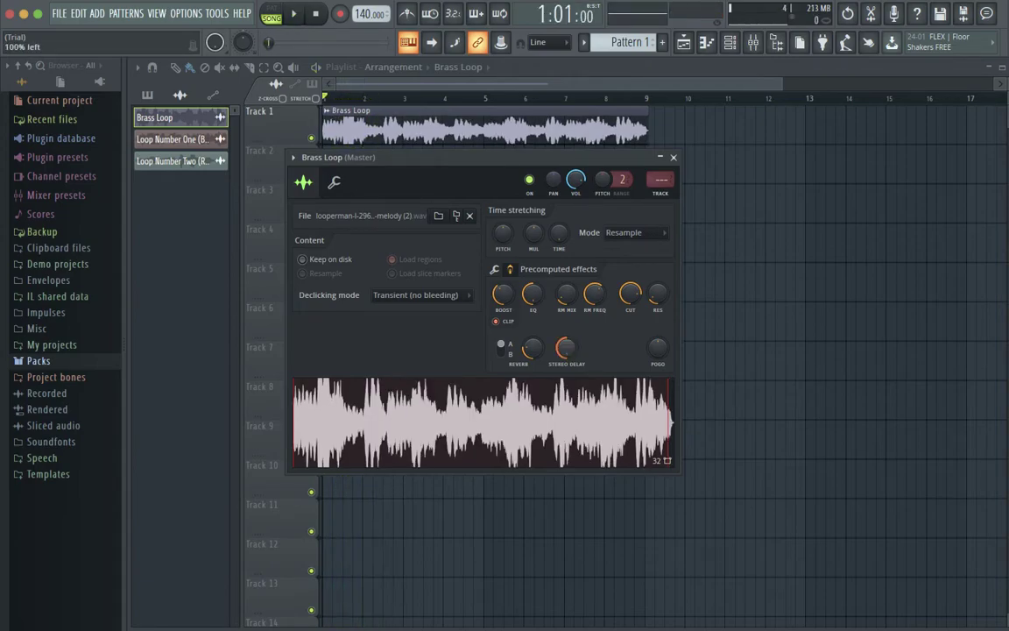
pyautogui.press('space')
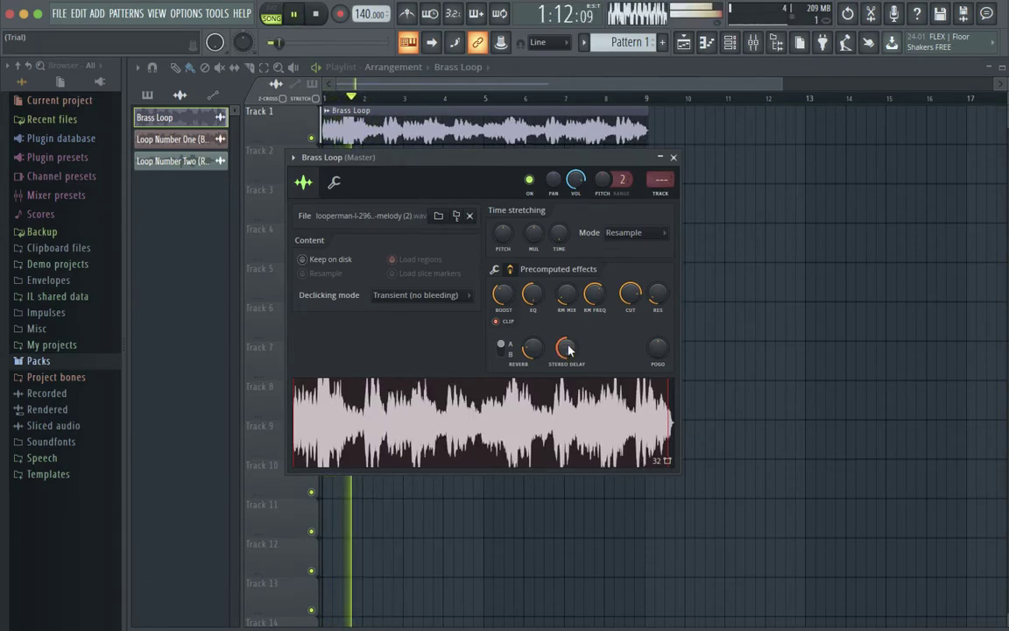
pyautogui.press('space')
# Set the stereo delay partway to the right and audition the loop
pyautogui.moveTo(569, 349); pyautogui.dragTo(569, 345)
pyautogui.press('space')
pyautogui.press('space')
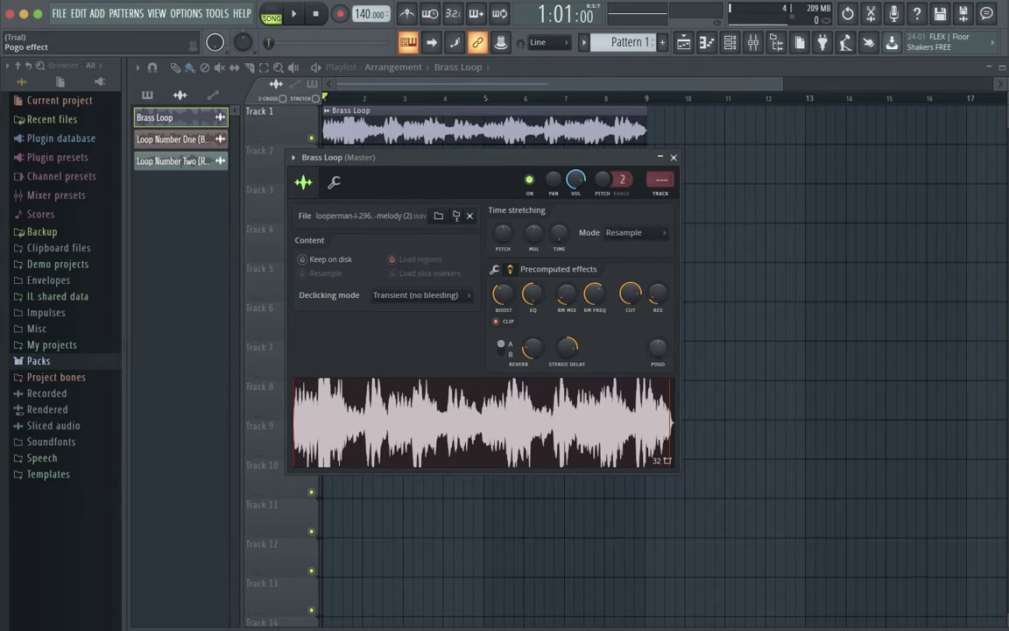
# Audition the loop with the pogo effect at its maximum and at -100%, and return pogo to neutral
pyautogui.moveTo(658, 347); pyautogui.dragTo(658, 298)
pyautogui.press('space')
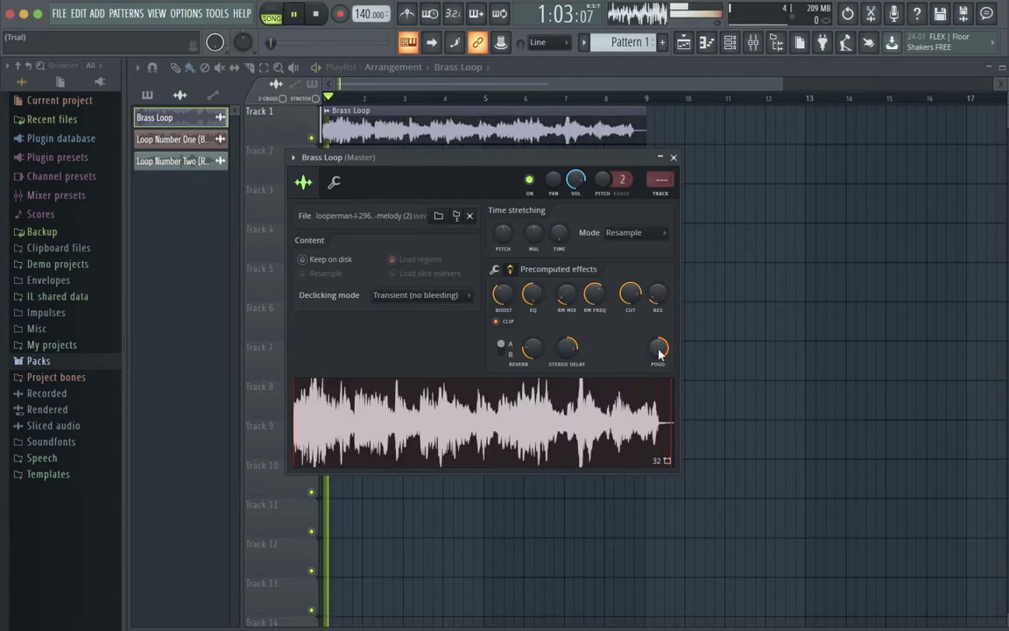
pyautogui.press('space')
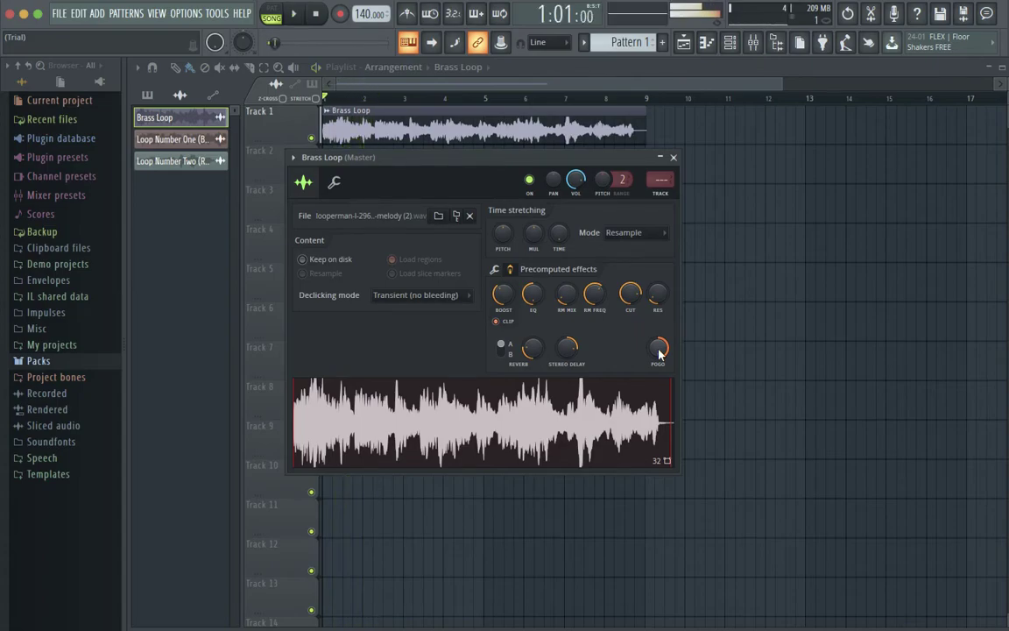
pyautogui.moveTo(658, 347); pyautogui.dragTo(658, 448)
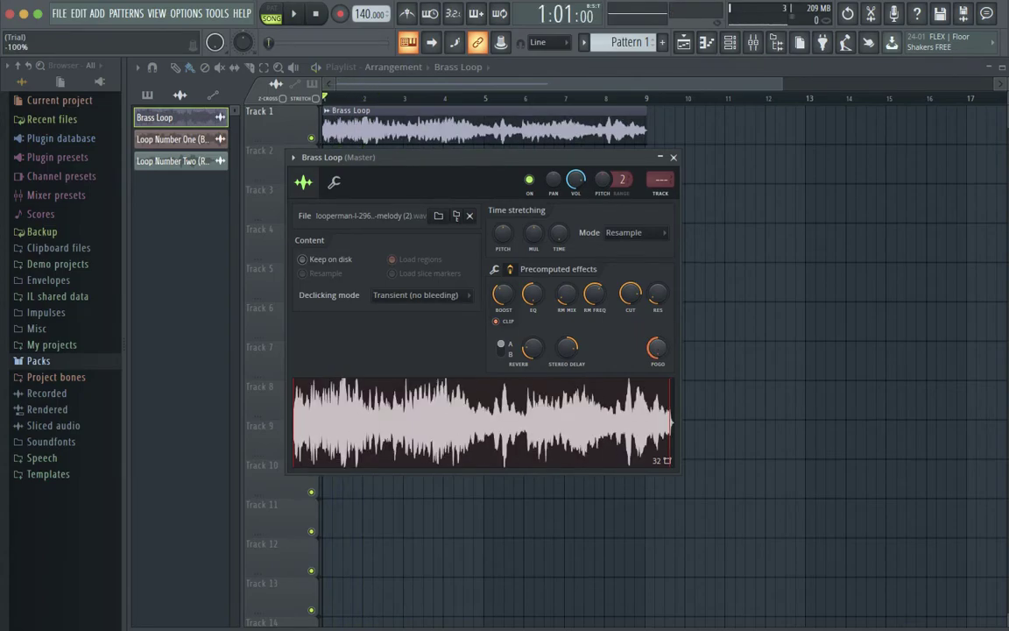
pyautogui.press('space')
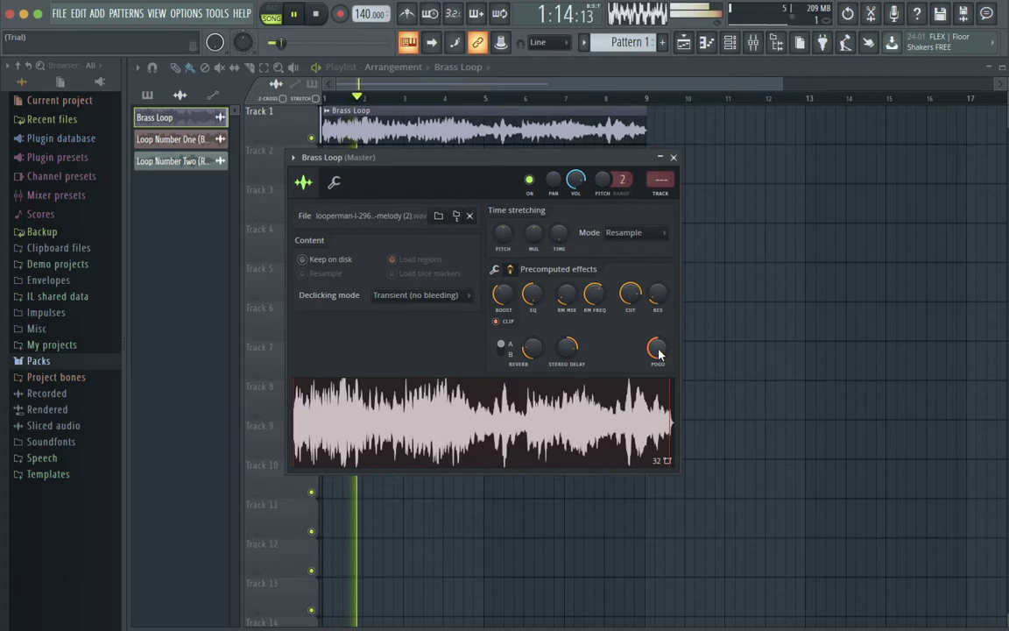
pyautogui.press('space')
pyautogui.press('space')
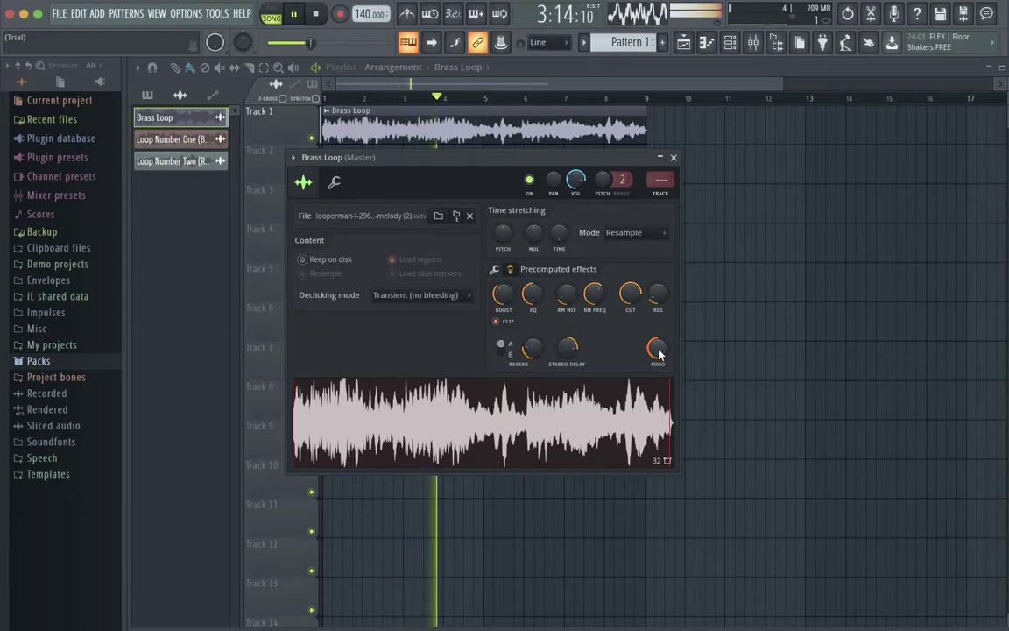
pyautogui.press('space')
pyautogui.moveTo(659, 353)
pyautogui.mouseDown()
pyautogui.moveTo(659, 385)
pyautogui.moveTo(659, 354)
pyautogui.mouseUp()
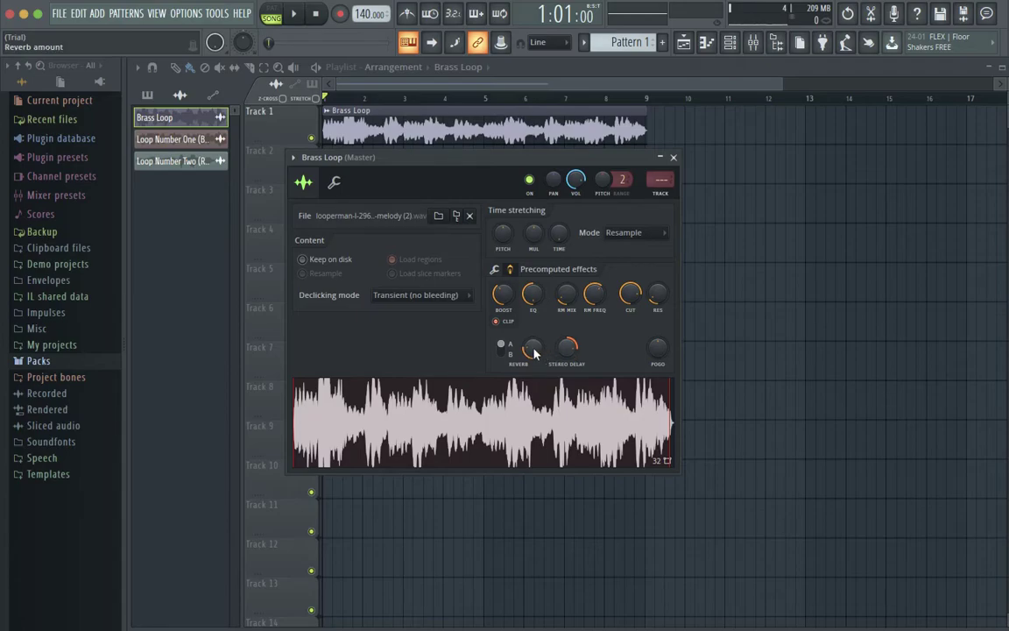
# Review both sets of precomputed effects settings, the effect knobs and the sample processing options
pyautogui.moveTo(532, 349); pyautogui.dragTo(536, 352)
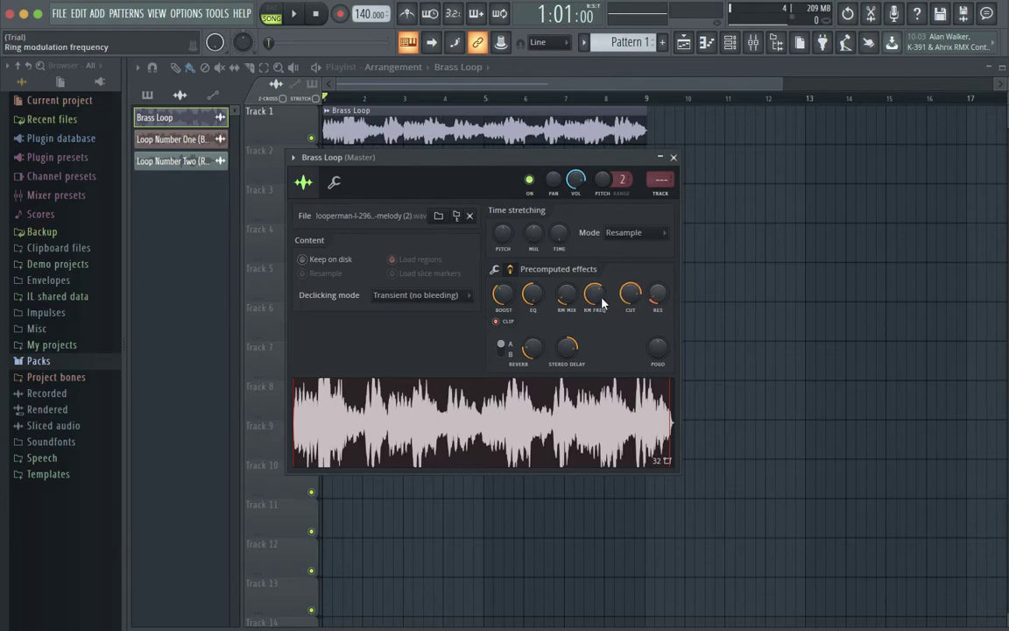
pyautogui.click(506, 272)
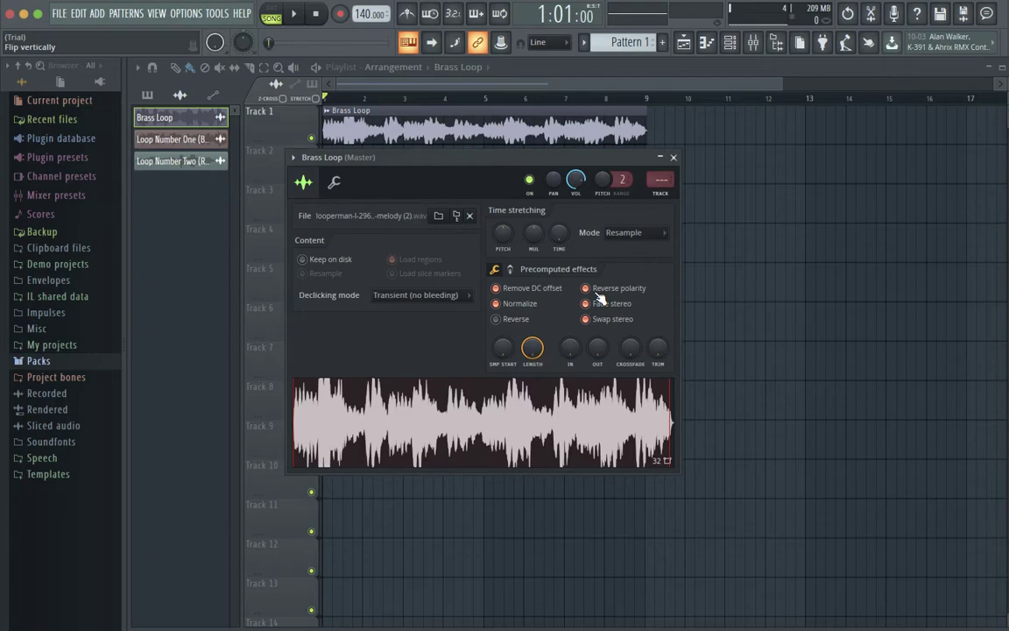
pyautogui.click(510, 269)
pyautogui.click(508, 270)
pyautogui.click(510, 270)
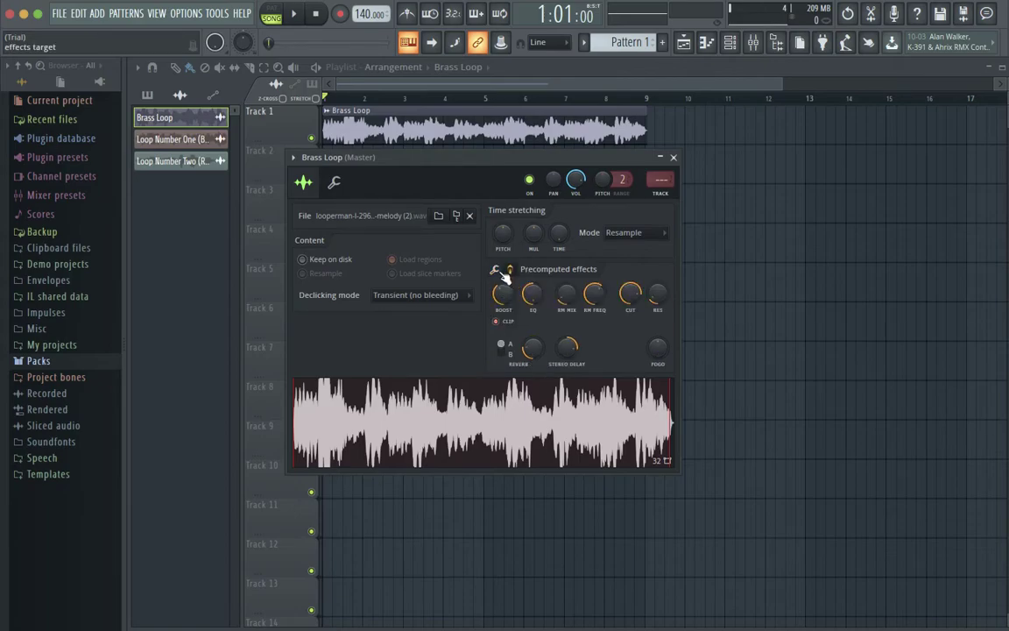
pyautogui.click(497, 269)
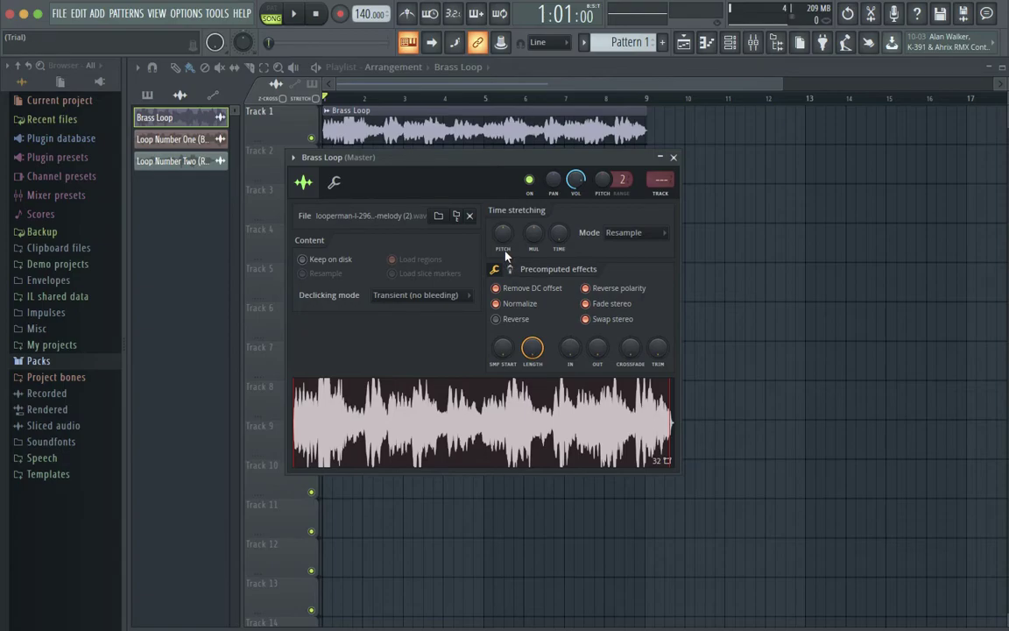
pyautogui.click(394, 275)
# Set the channel's levels adjustment to maximum volume, maximum Mod X and minimum Mod Y, auditioning the loop in between
pyautogui.click(335, 182)
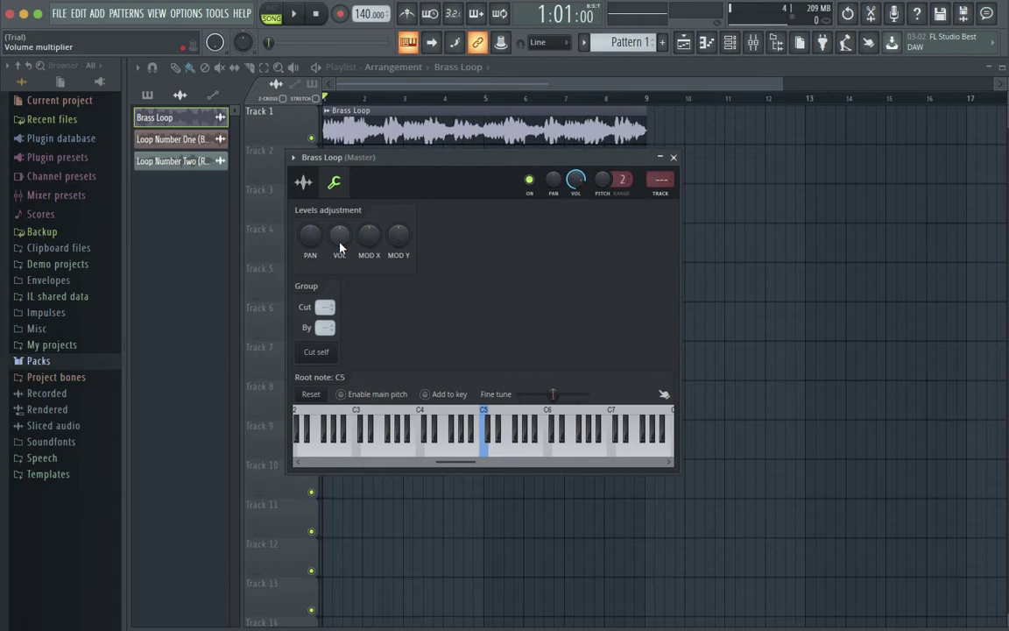
pyautogui.scroll(5, 341, 243)
pyautogui.scroll(5, 369, 237)
pyautogui.scroll(3, 396, 238)
pyautogui.press('space')
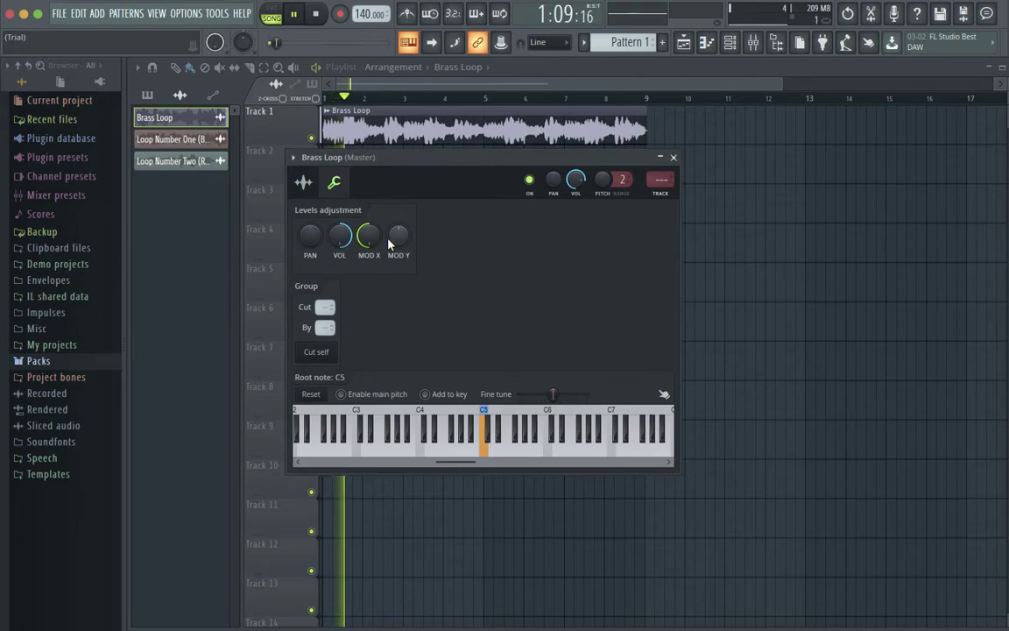
pyautogui.press('space')
pyautogui.moveTo(368, 233); pyautogui.dragTo(401, 229)
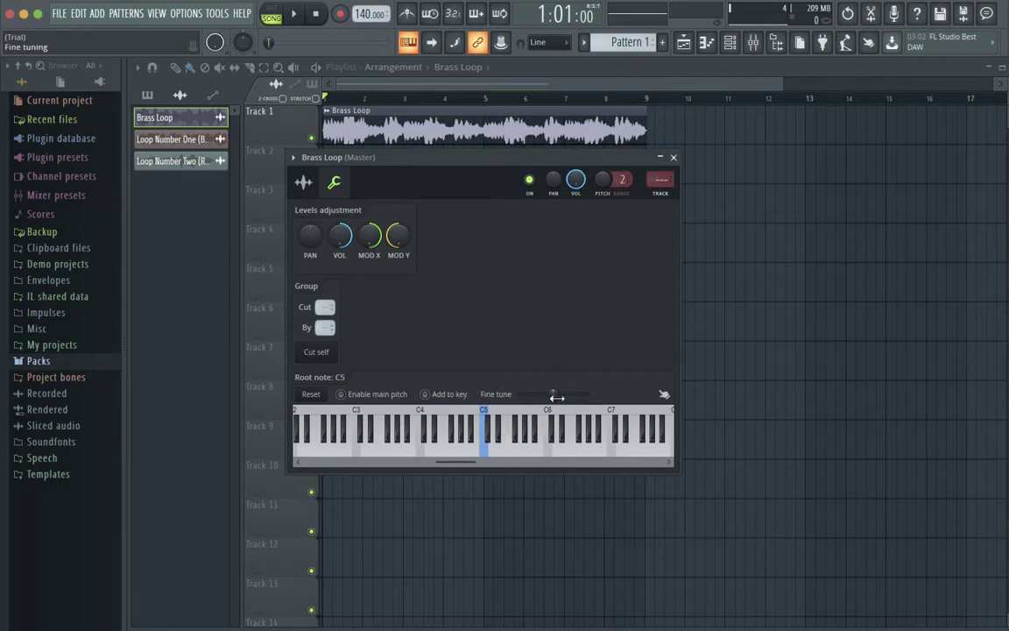
# Enable Add to key and main pitch for the Brass Loop channel, and route it to mixer track 1
pyautogui.click(428, 395)
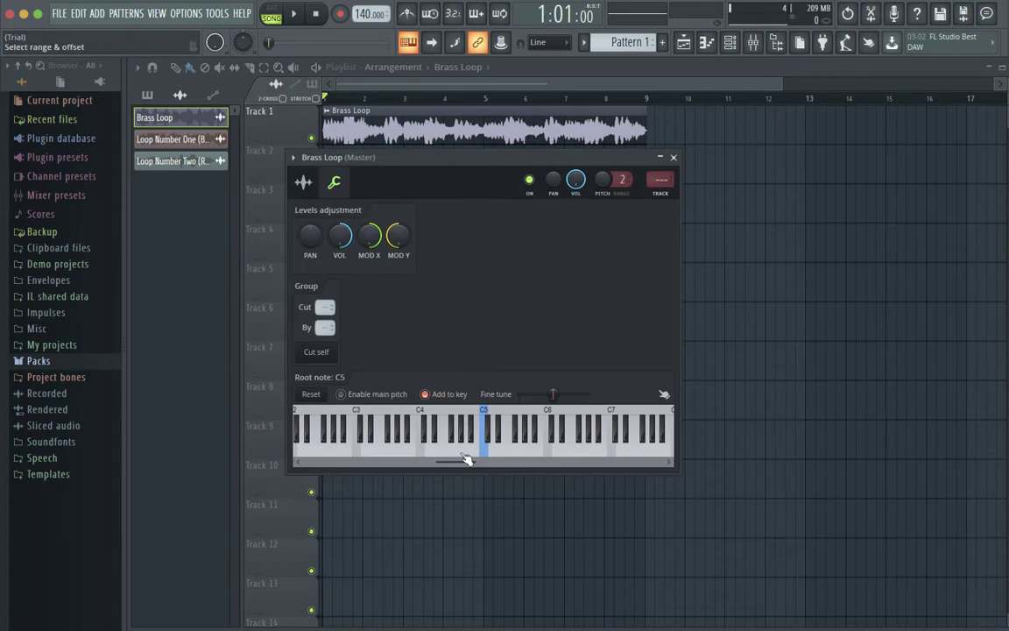
pyautogui.click(342, 395)
pyautogui.click(307, 183)
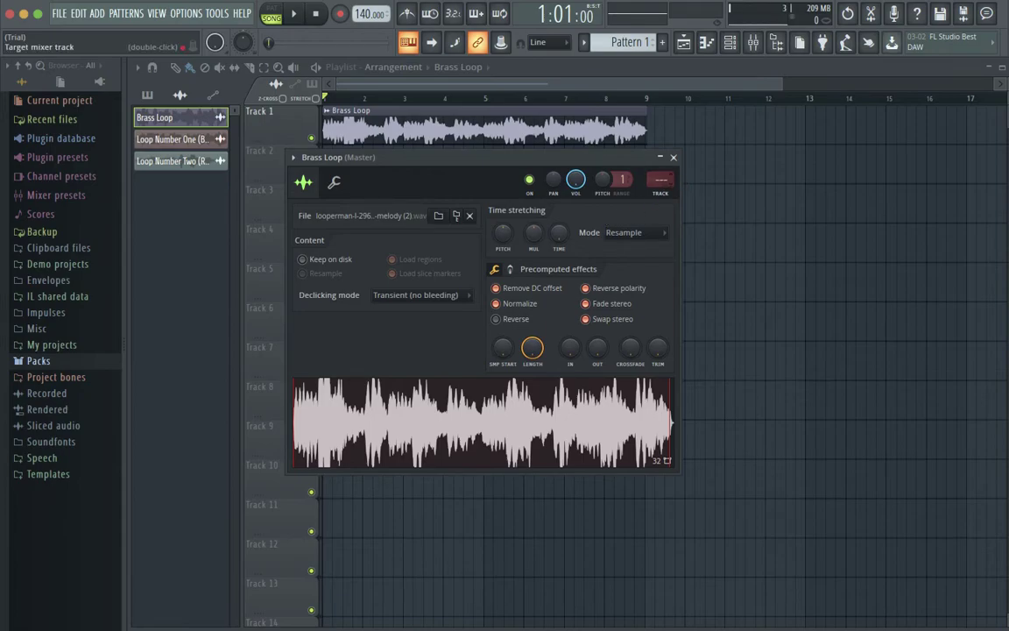
pyautogui.hotkey('ctrl', 'l')
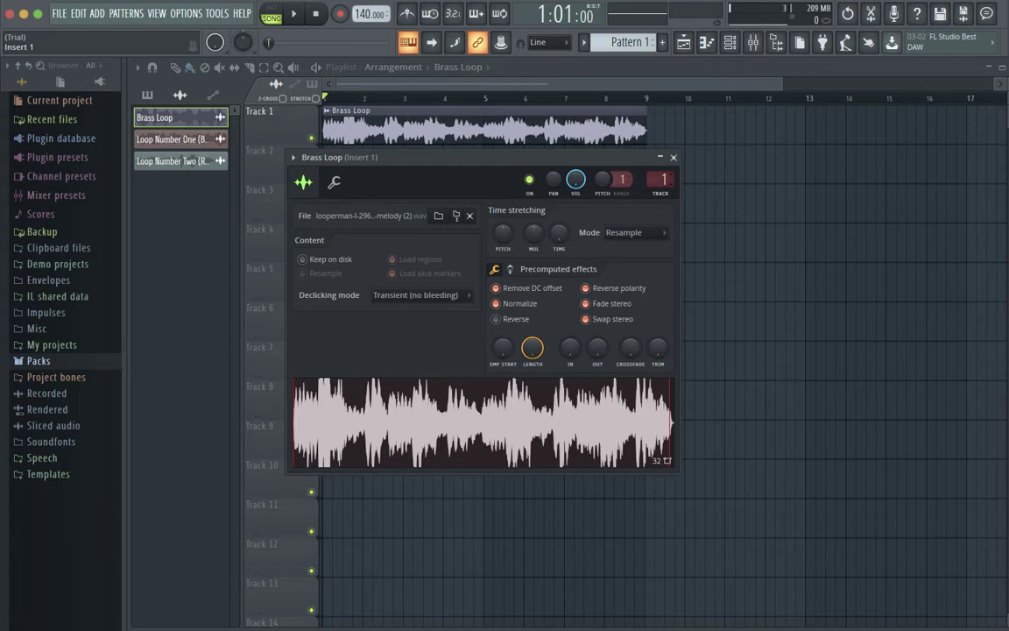
pyautogui.click(673, 157)
# Minimize the Looperman page in Chrome and return to FL Studio
pyautogui.hotkey('ctrl', 'Left')
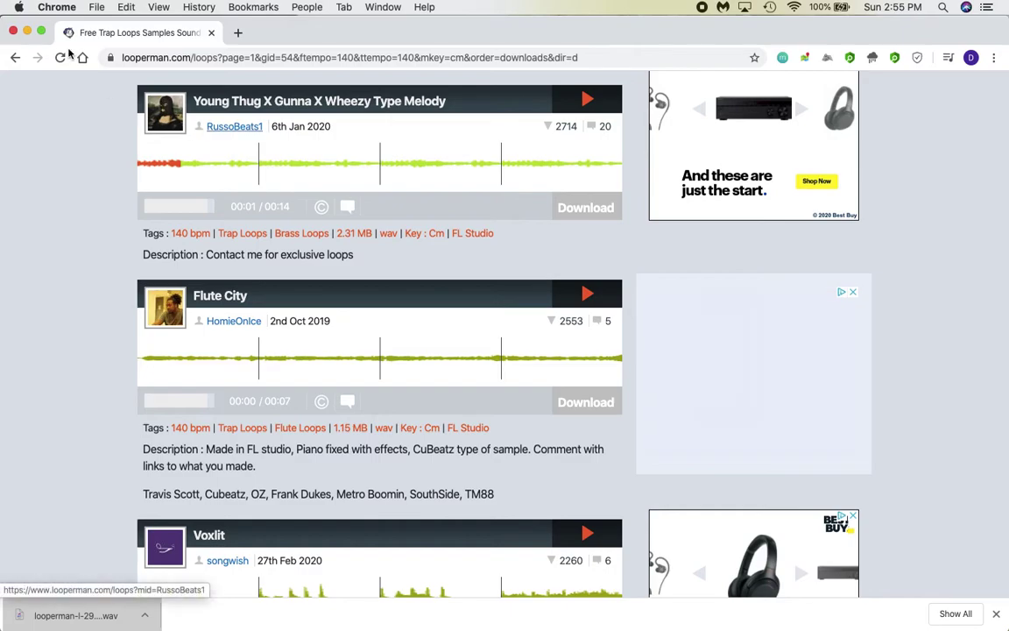
pyautogui.click(27, 32)
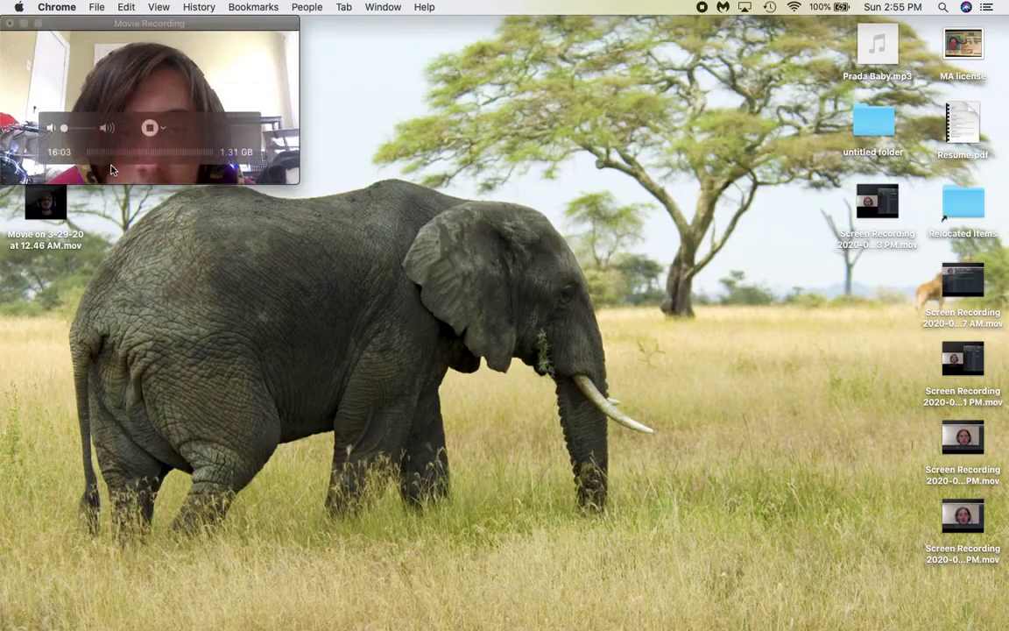
pyautogui.hotkey('ctrl', 'Right')
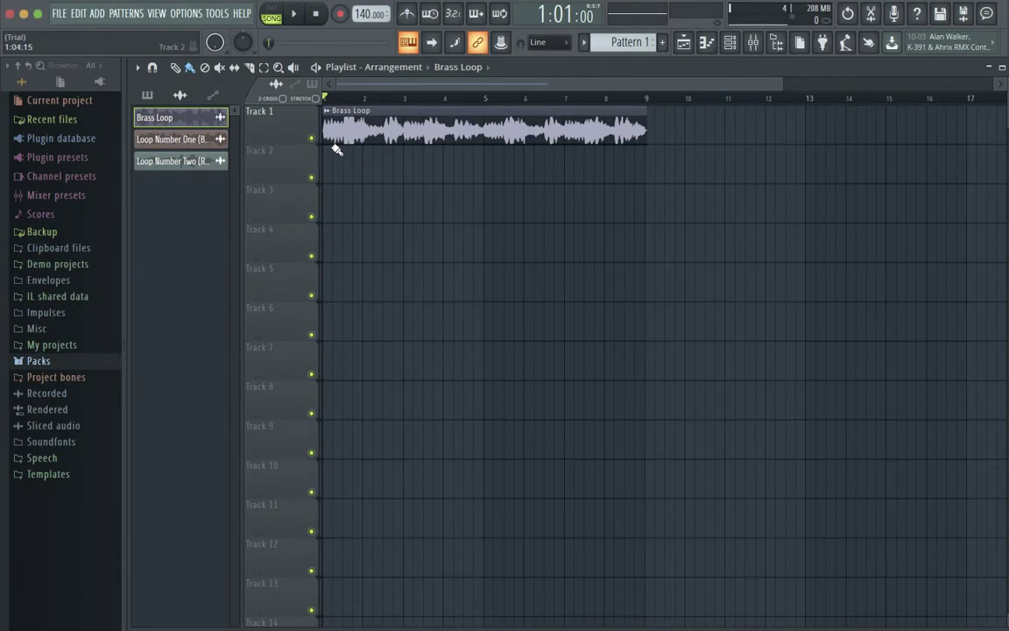
# Place Pattern 1 twice in a row on Track 2, starting at bars 5 and 9
pyautogui.scroll(-2, 330, 174)
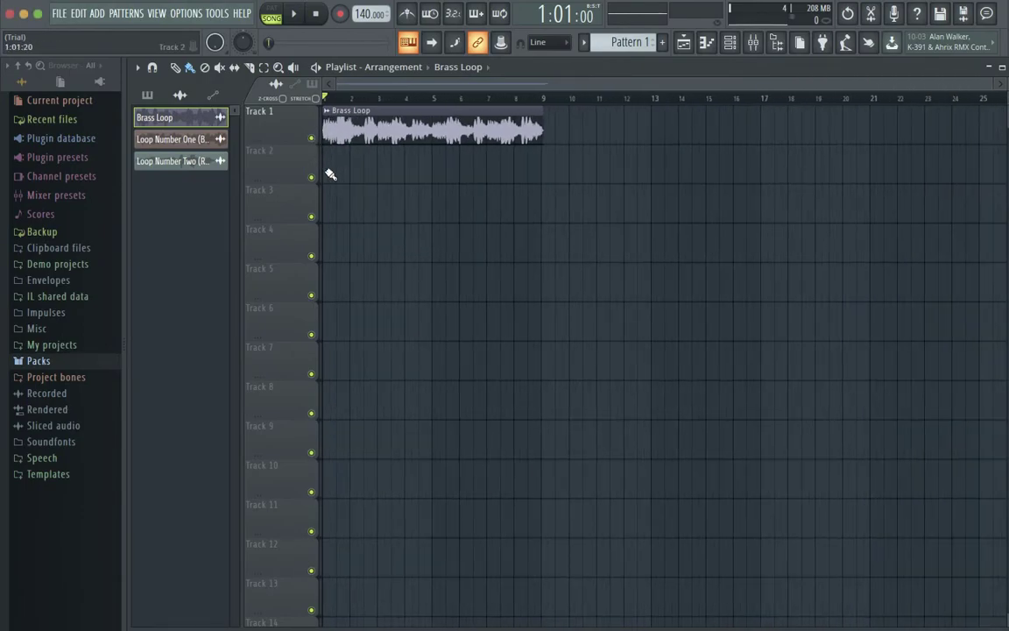
pyautogui.click(613, 42)
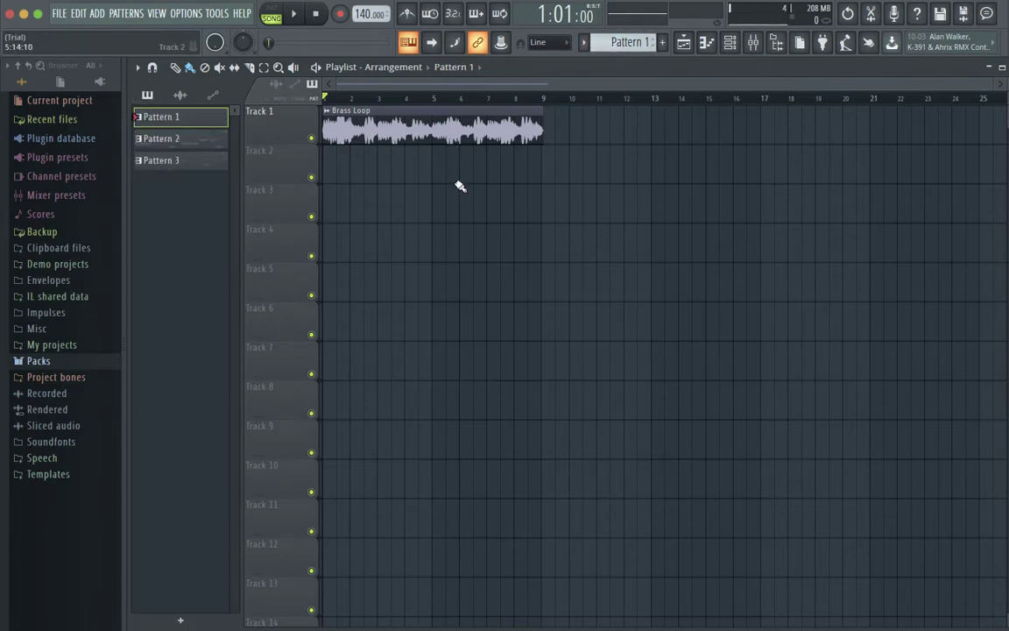
pyautogui.click(439, 167)
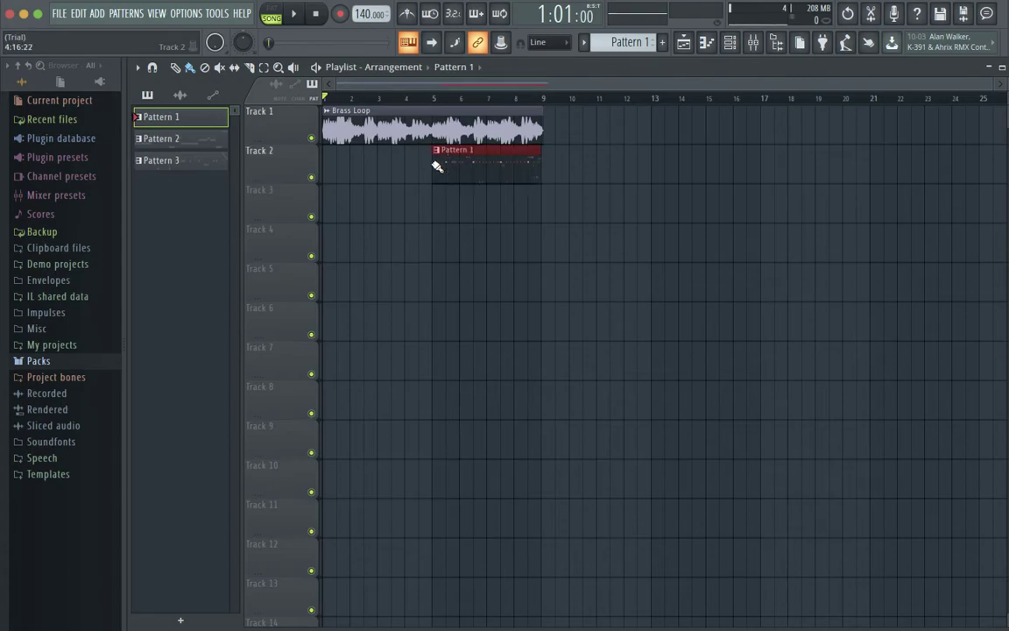
pyautogui.click(547, 164)
# Place Pattern 3 twice in a row on Track 3, starting at bars 5 and 9
pyautogui.click(211, 167)
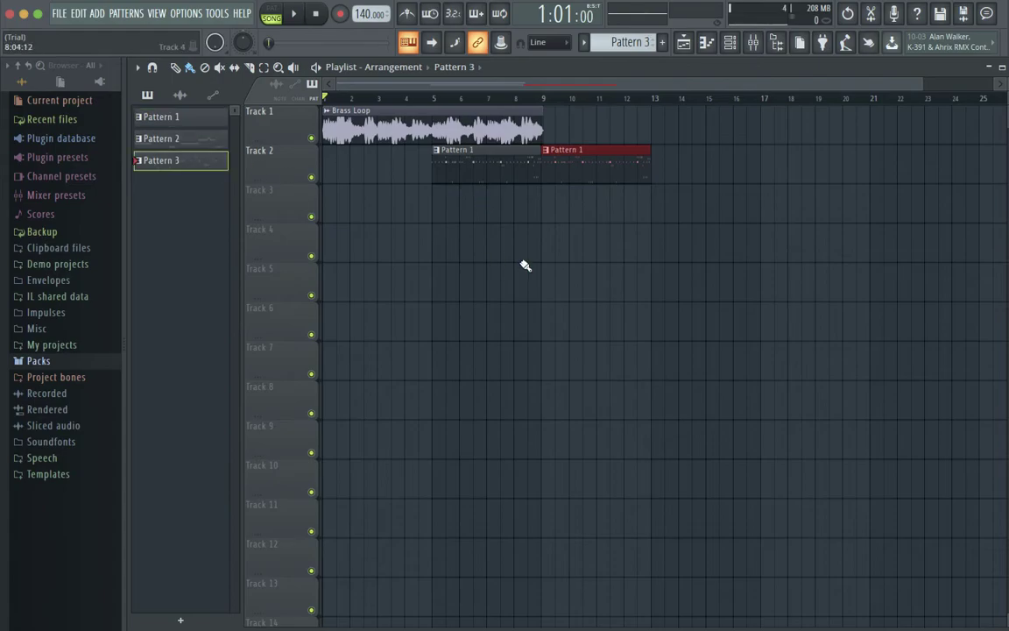
pyautogui.click(439, 208)
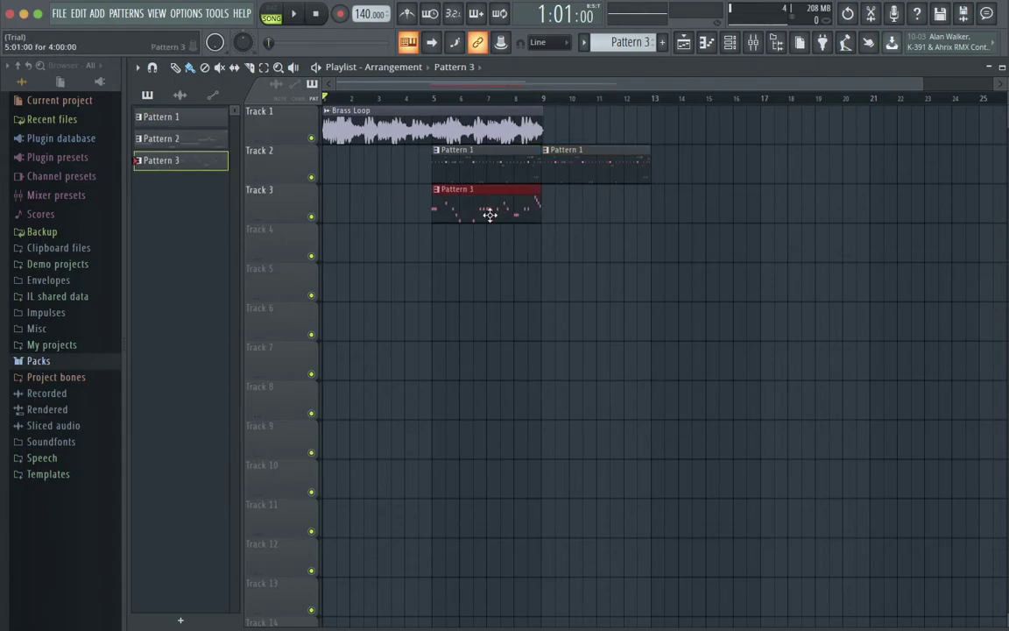
pyautogui.click(549, 210)
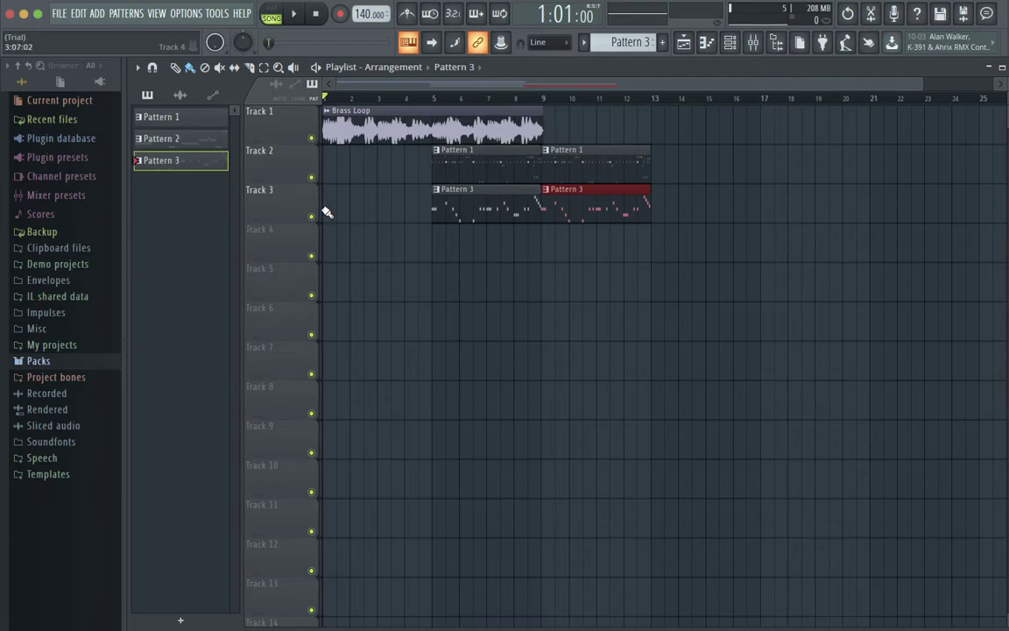
# Place Pattern 2 twice in a row on Track 4, starting at bars 9 and 13
pyautogui.click(179, 137)
pyautogui.click(543, 238)
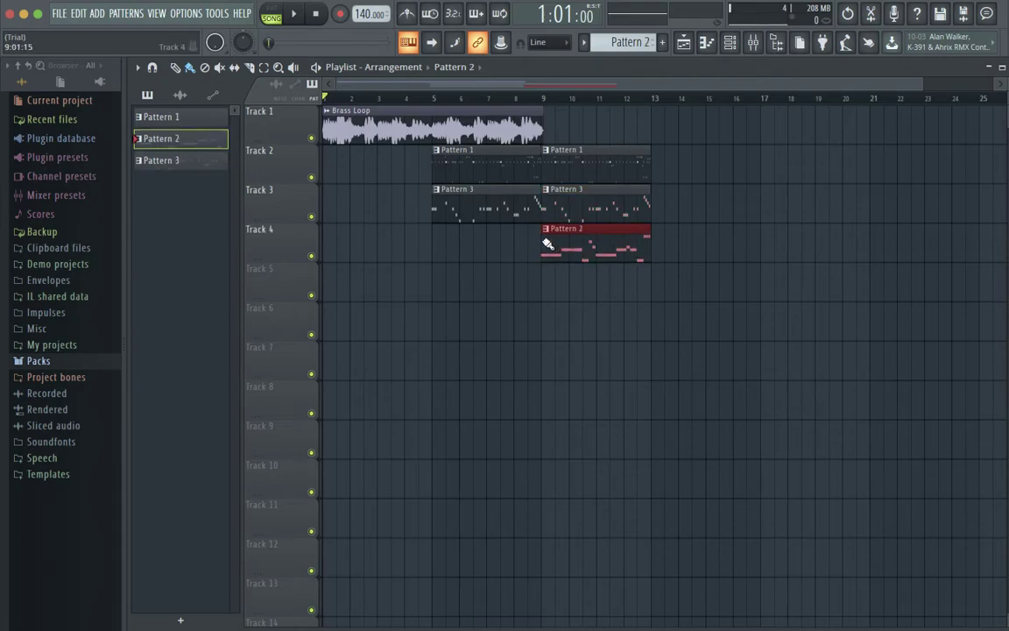
pyautogui.click(655, 248)
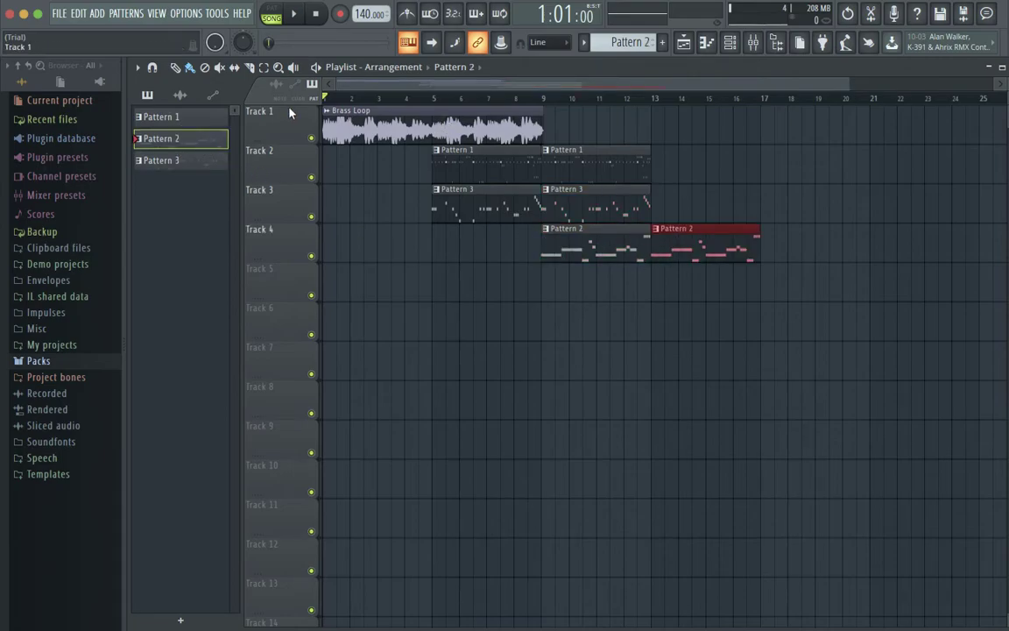
# Place a second Brass Loop clip on Track 1 just after the first one
pyautogui.click(190, 125)
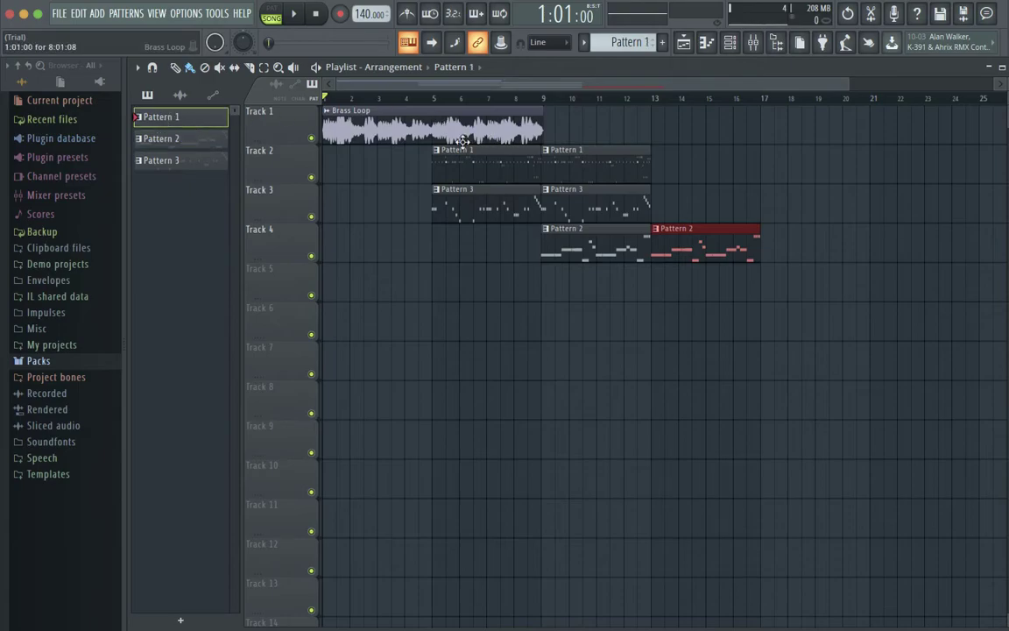
pyautogui.click(189, 140)
pyautogui.click(181, 120)
pyautogui.click(480, 140)
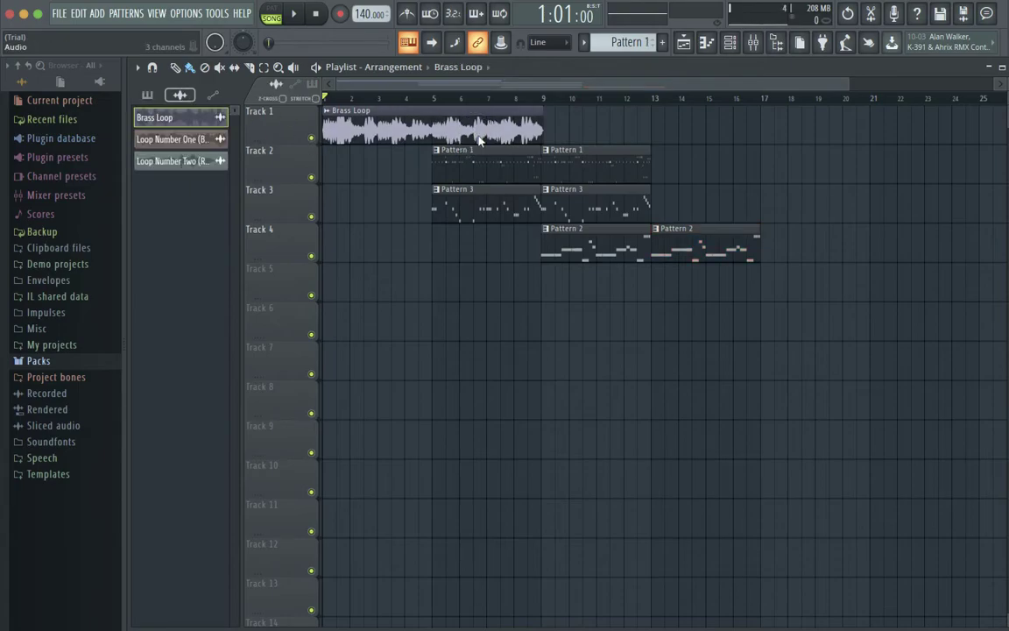
pyautogui.click(560, 123)
pyautogui.moveTo(561, 123); pyautogui.dragTo(589, 123)
# Trim the end of the first Brass Loop clip on Track 1 so it stops exactly at bar 9
pyautogui.scroll(3, 526, 117)
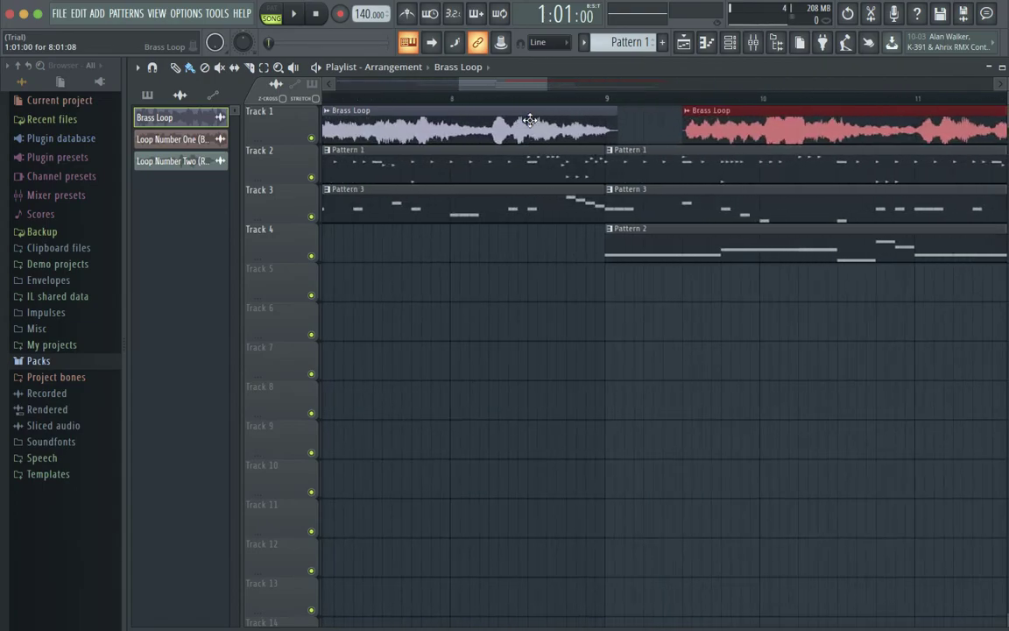
pyautogui.scroll(2, 596, 112)
pyautogui.scroll(2, 613, 83)
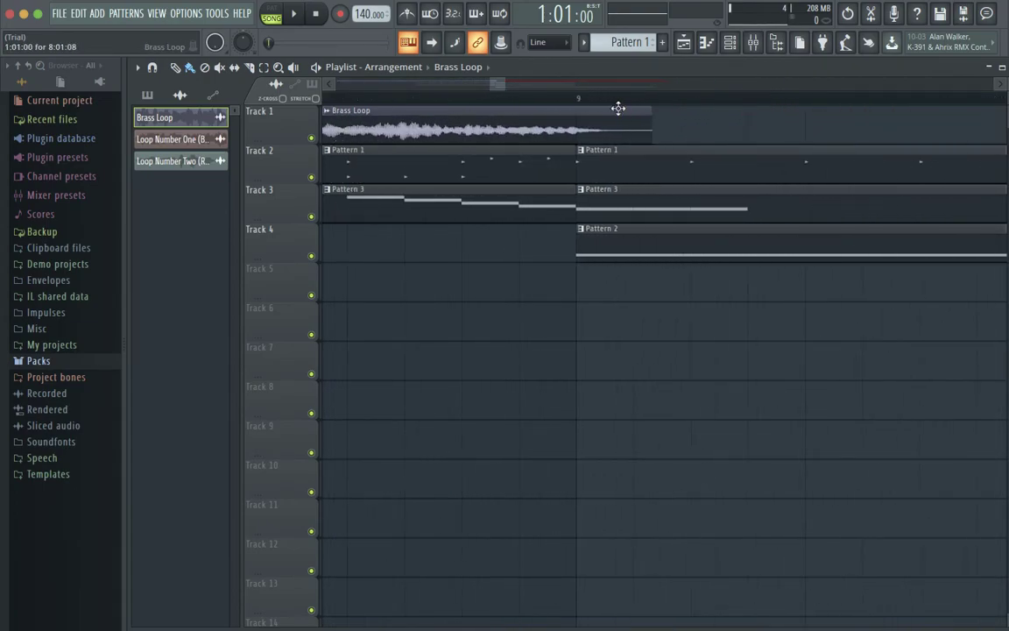
pyautogui.moveTo(652, 122); pyautogui.dragTo(566, 134)
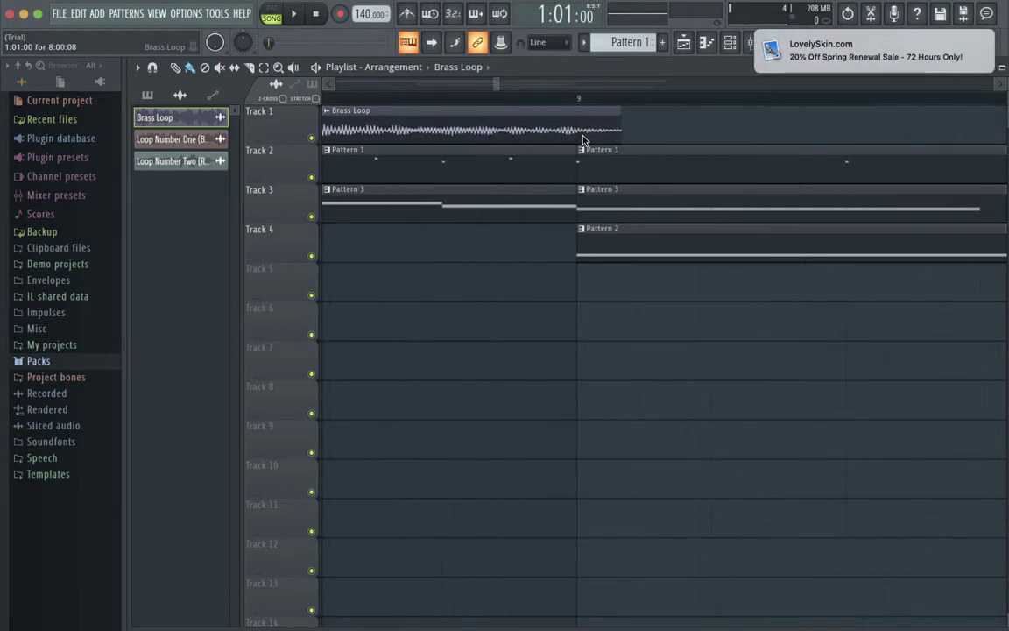
pyautogui.moveTo(616, 125); pyautogui.dragTo(580, 125)
pyautogui.click(786, 60)
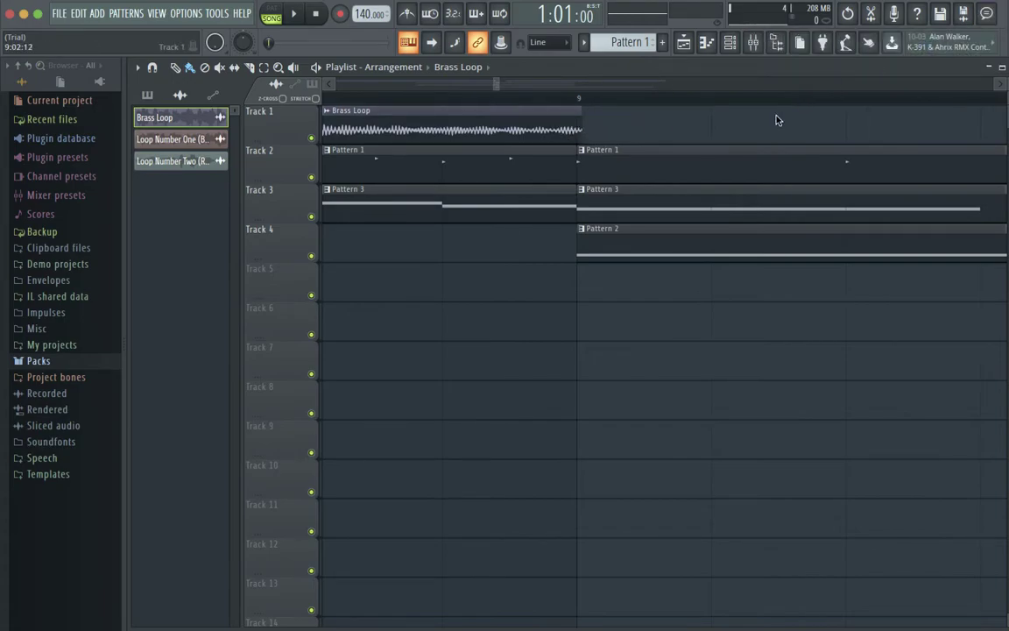
pyautogui.scroll(2, 776, 120)
pyautogui.scroll(-1, 763, 151)
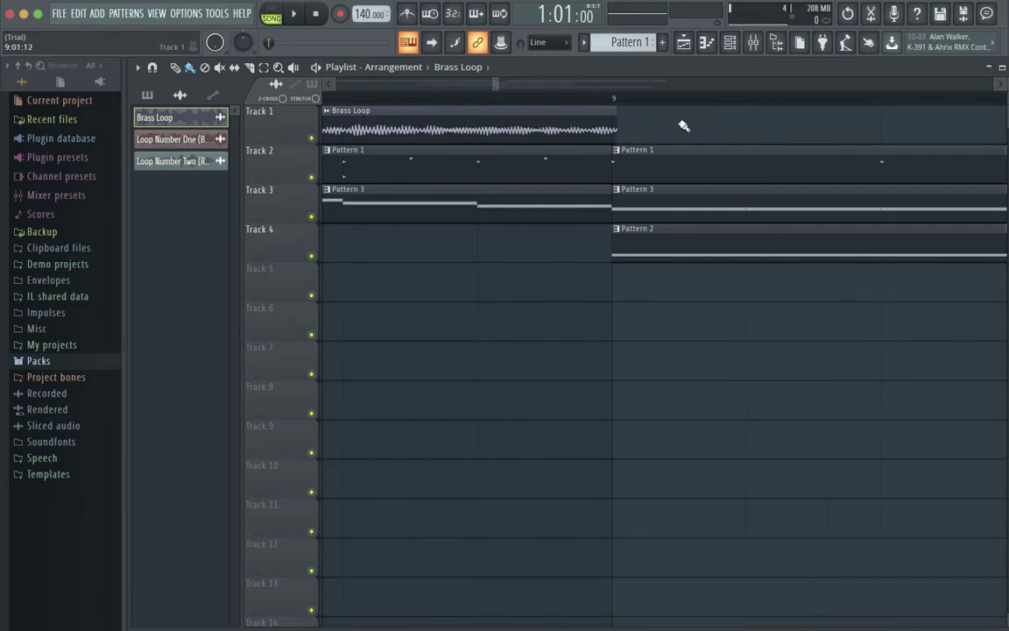
pyautogui.moveTo(612, 126); pyautogui.dragTo(611, 128)
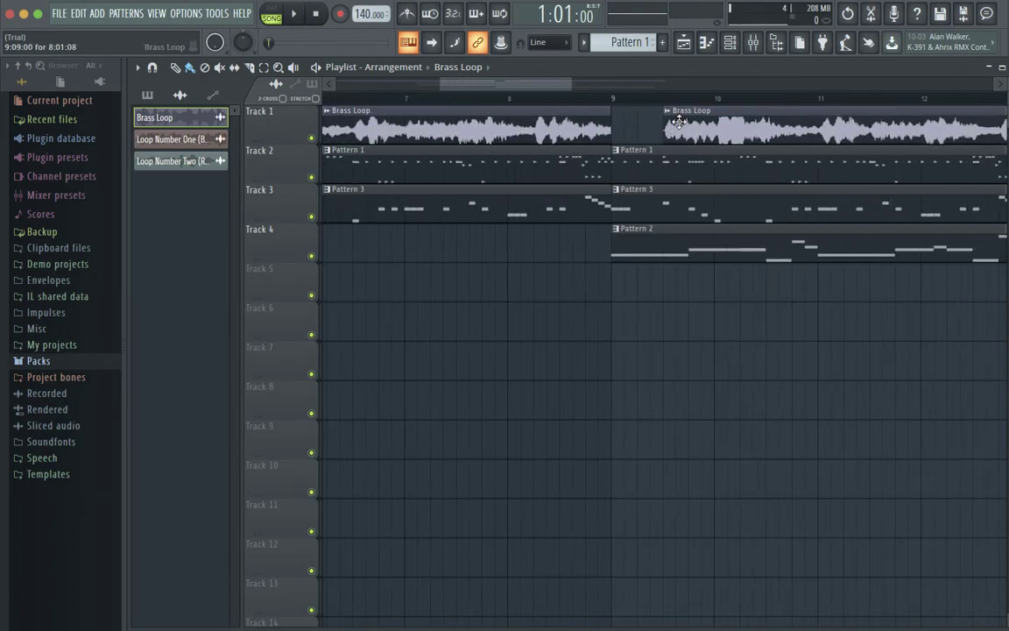
# Replace the second Brass Loop clip on Track 1 with a copy of the trimmed one starting at bar 9
pyautogui.moveTo(679, 121); pyautogui.dragTo(628, 118)
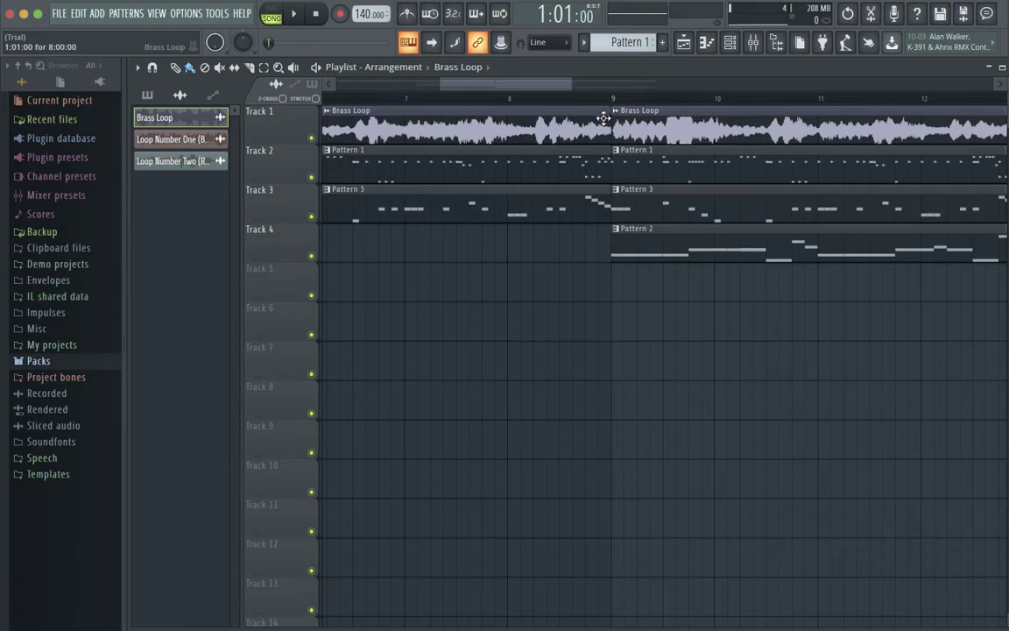
pyautogui.rightClick(641, 117)
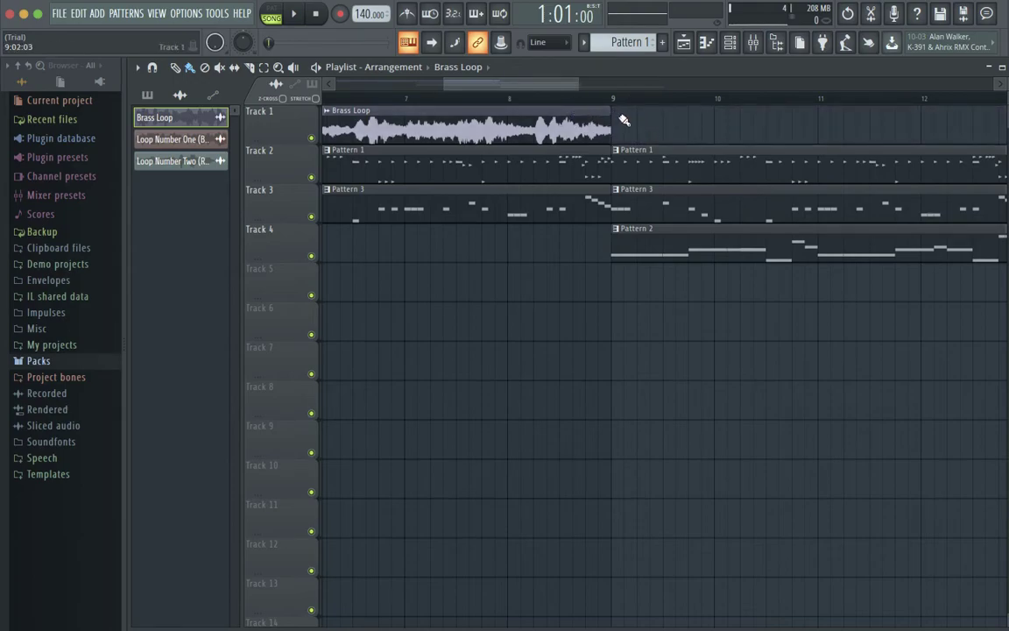
pyautogui.click(620, 118)
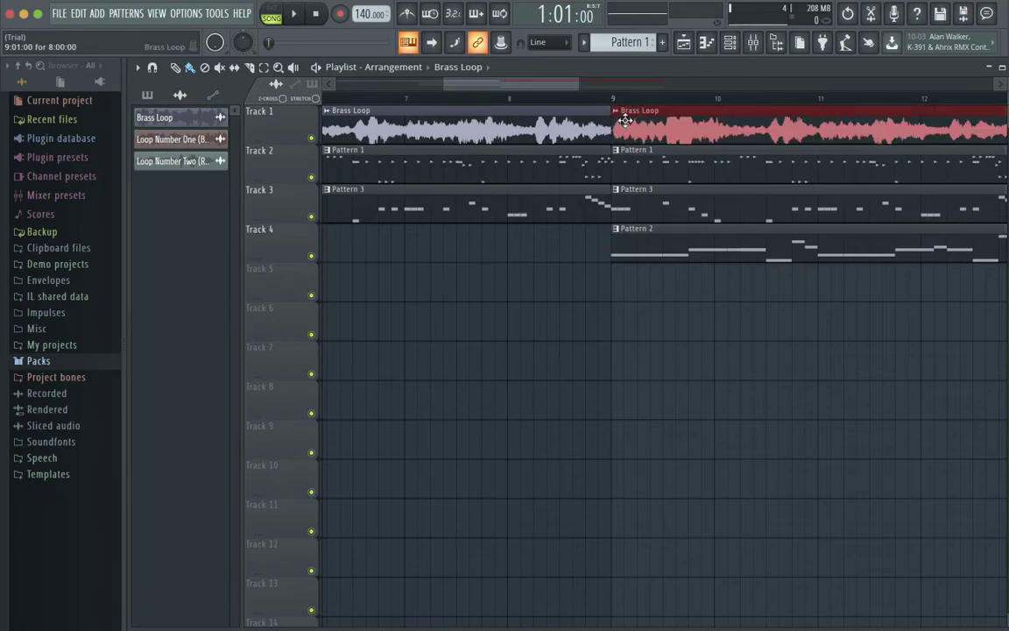
pyautogui.scroll(-3, 624, 119)
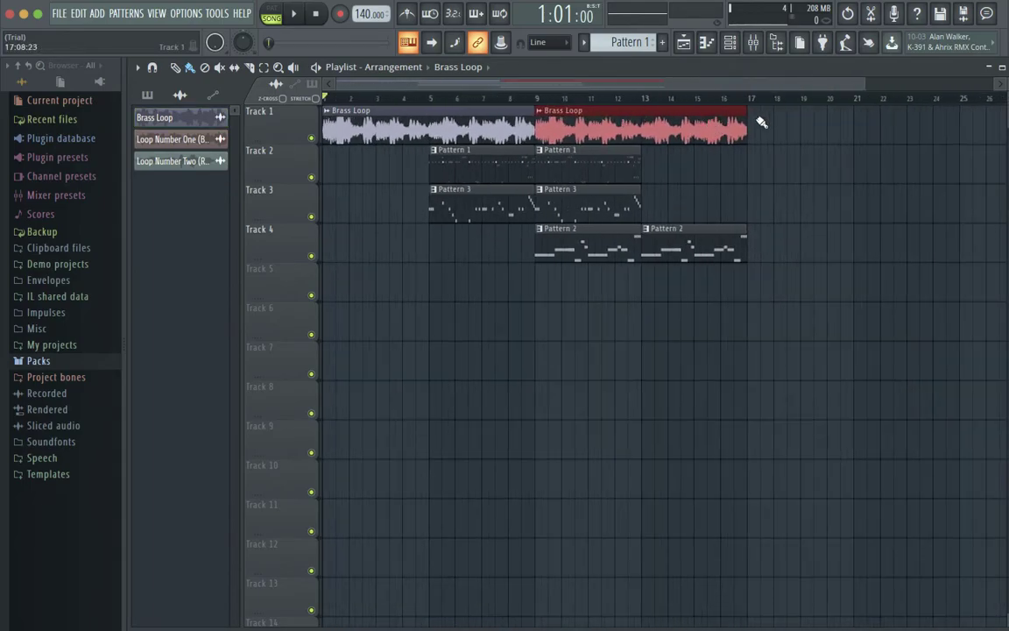
pyautogui.scroll(3, 760, 124)
pyautogui.scroll(5, 734, 123)
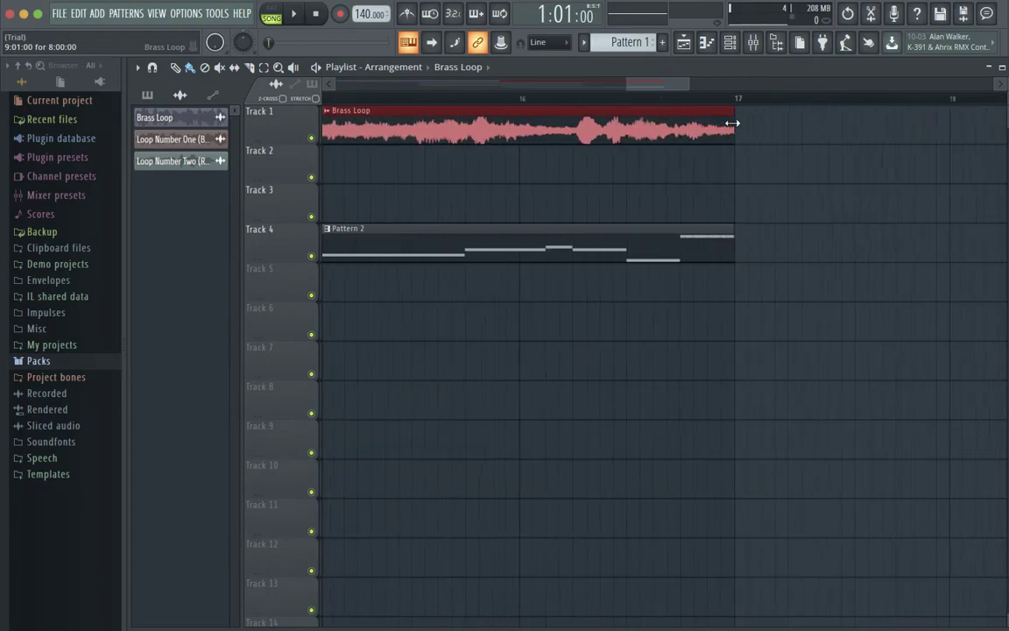
pyautogui.scroll(-8, 732, 123)
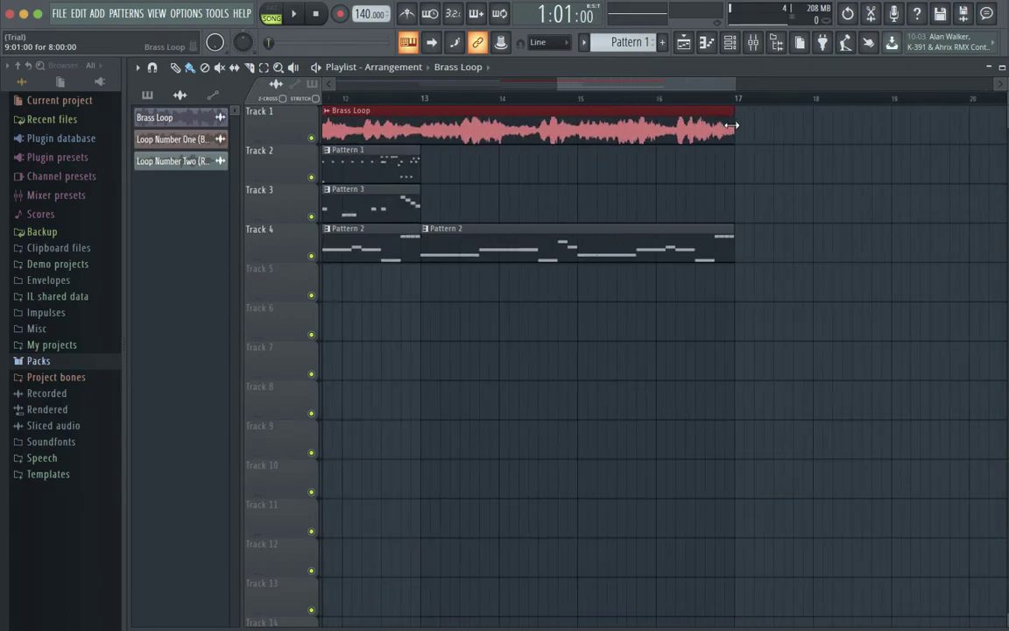
pyautogui.scroll(-1, 727, 141)
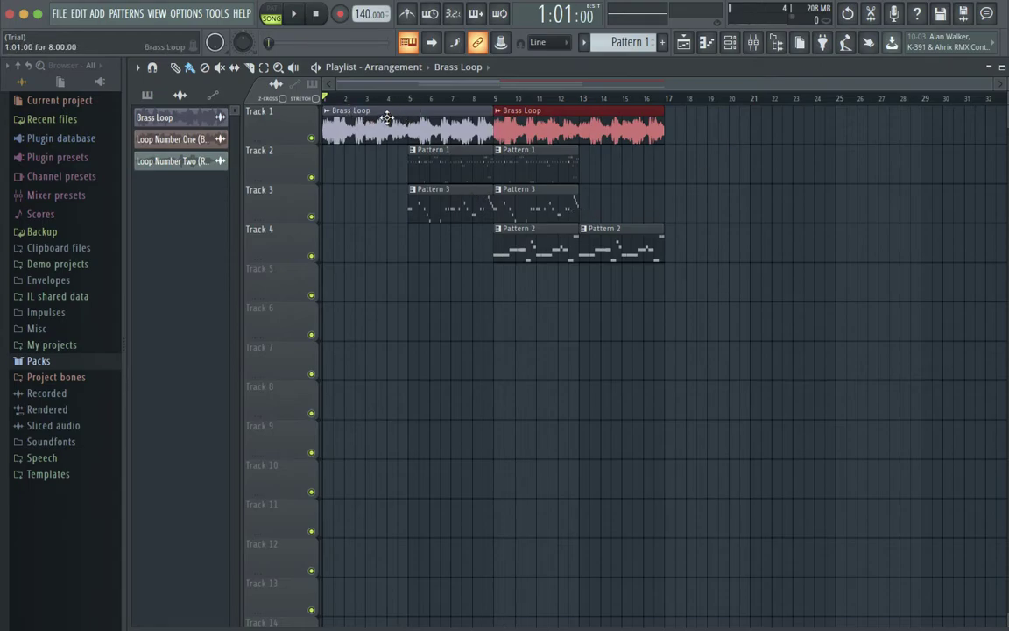
# Play the arrangement briefly and set the playlist's loop selection from bar 1 to bar 17
pyautogui.press('space')
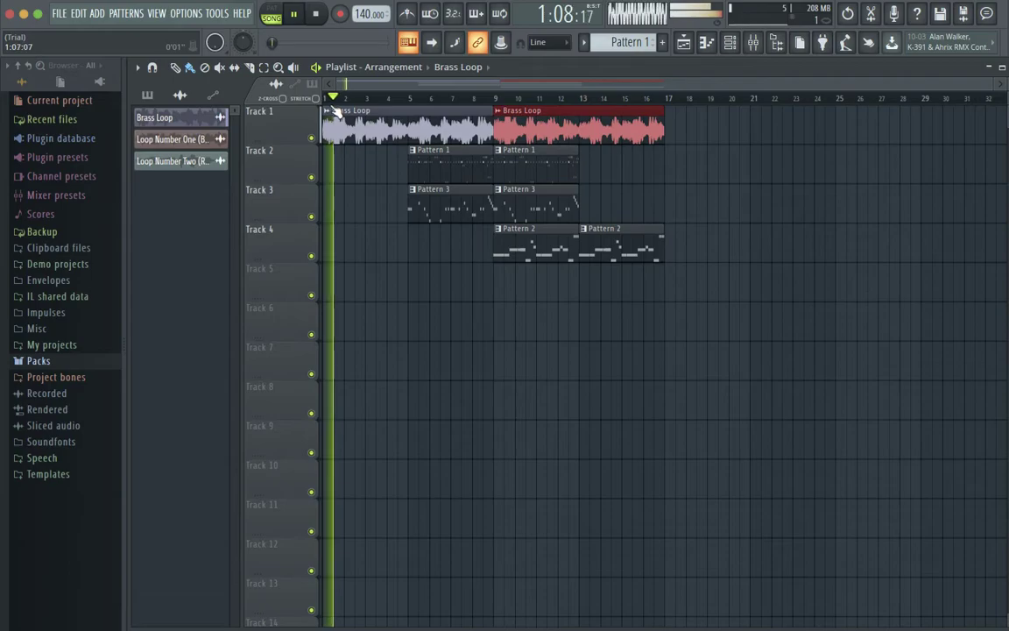
pyautogui.click(379, 104)
pyautogui.moveTo(378, 104); pyautogui.dragTo(665, 162)
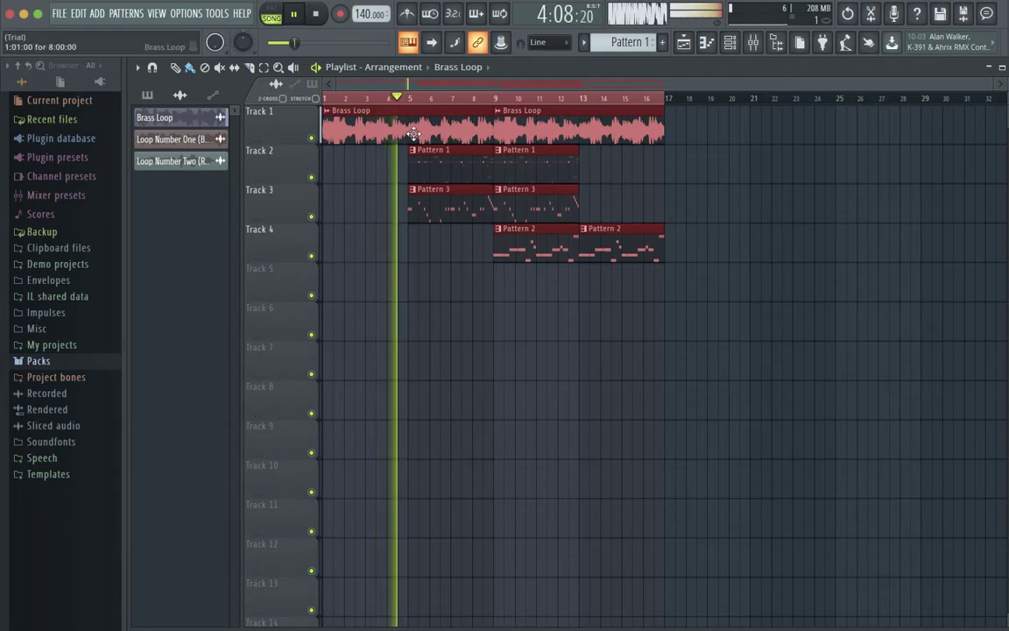
pyautogui.press('space')
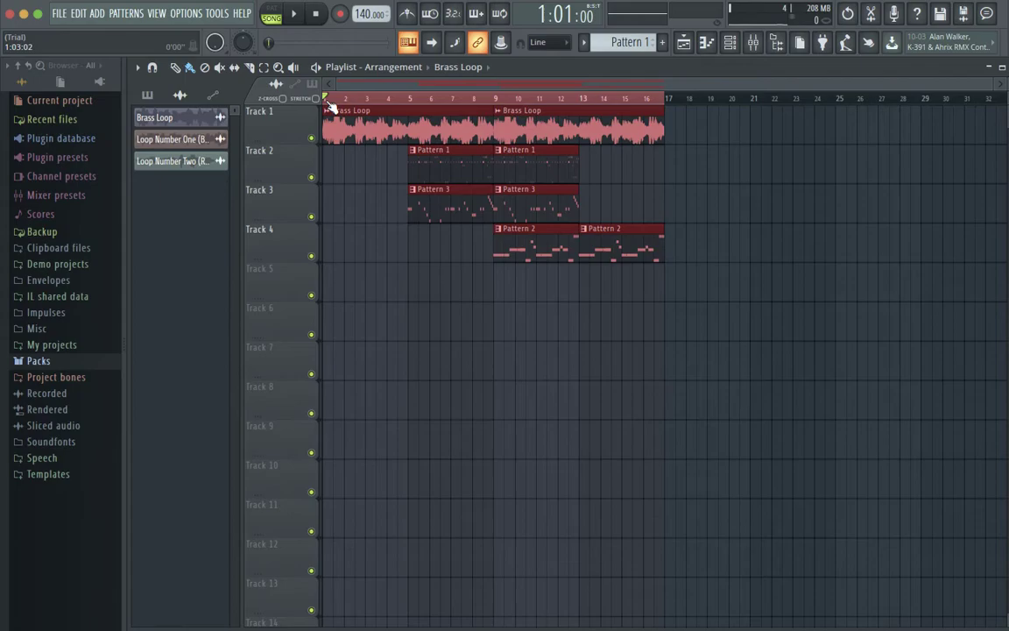
pyautogui.click(411, 99)
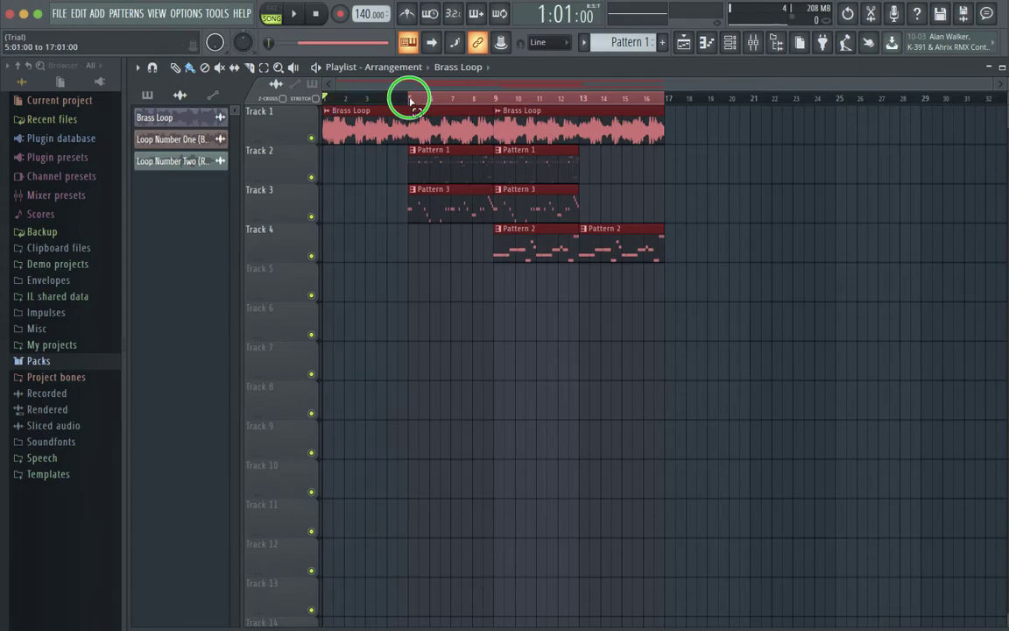
pyautogui.moveTo(411, 99); pyautogui.dragTo(298, 103)
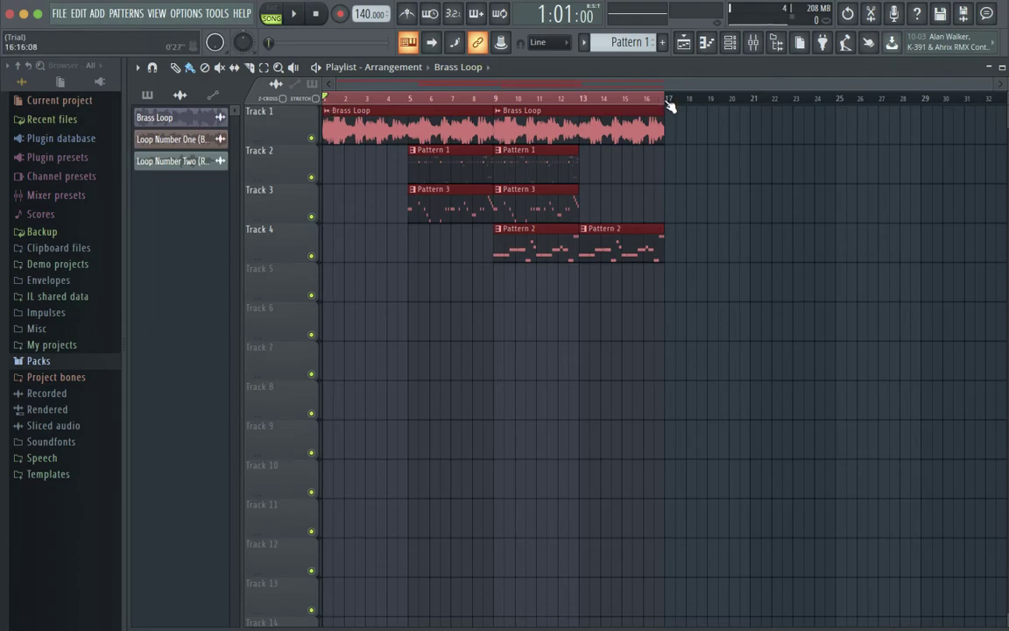
pyautogui.moveTo(631, 99)
pyautogui.mouseDown()
pyautogui.moveTo(680, 106)
pyautogui.moveTo(450, 86)
pyautogui.moveTo(304, 90)
pyautogui.moveTo(315, 91)
pyautogui.mouseUp()
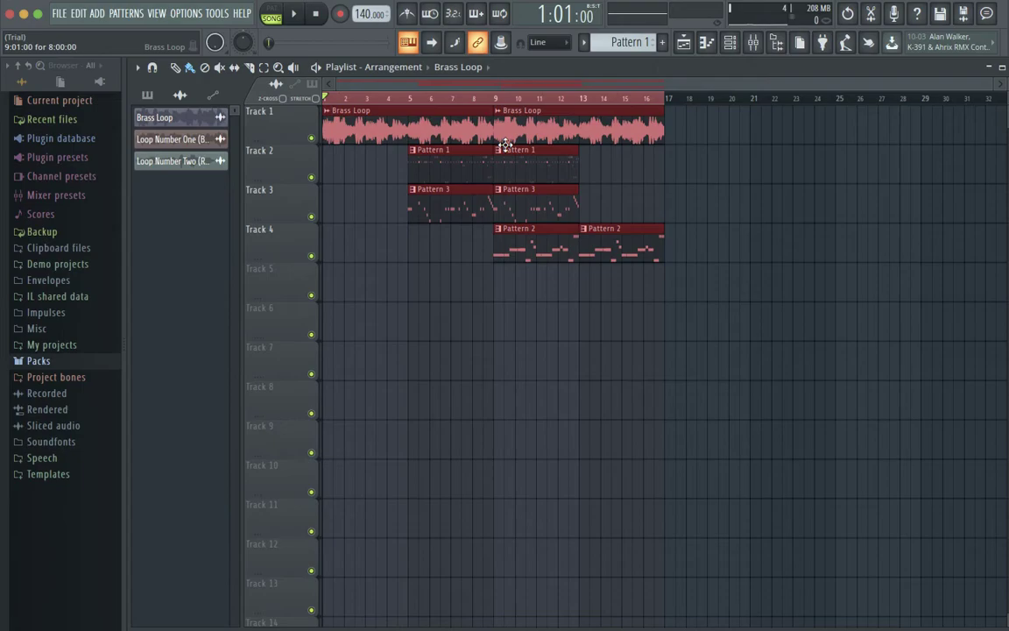
# Play the looped arrangement from the start and adjust the system volume while listening
pyautogui.press('space')
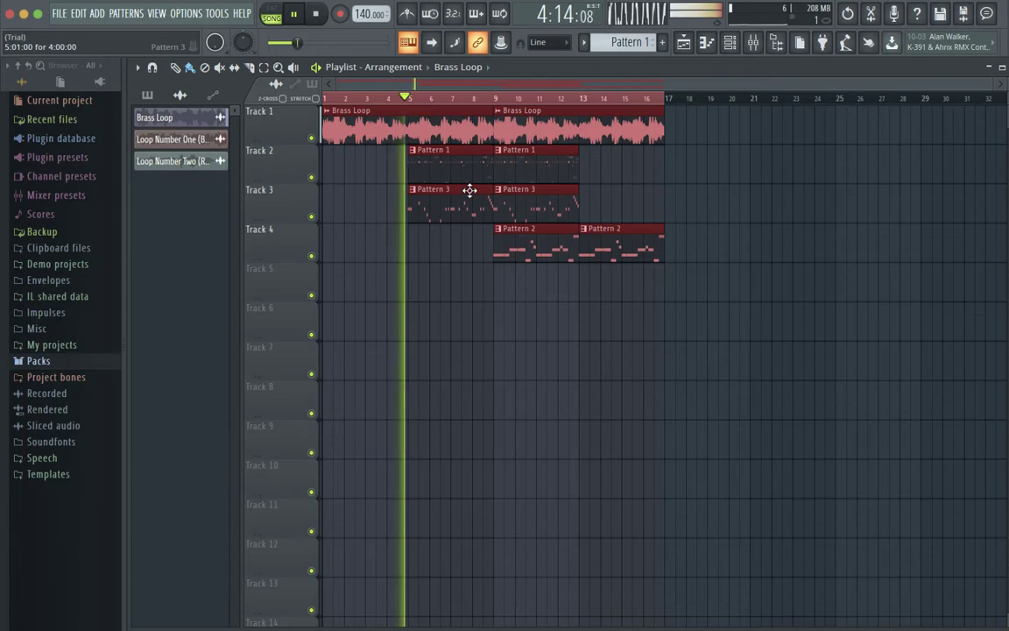
pyautogui.press('XF86AudioRaiseVolume')
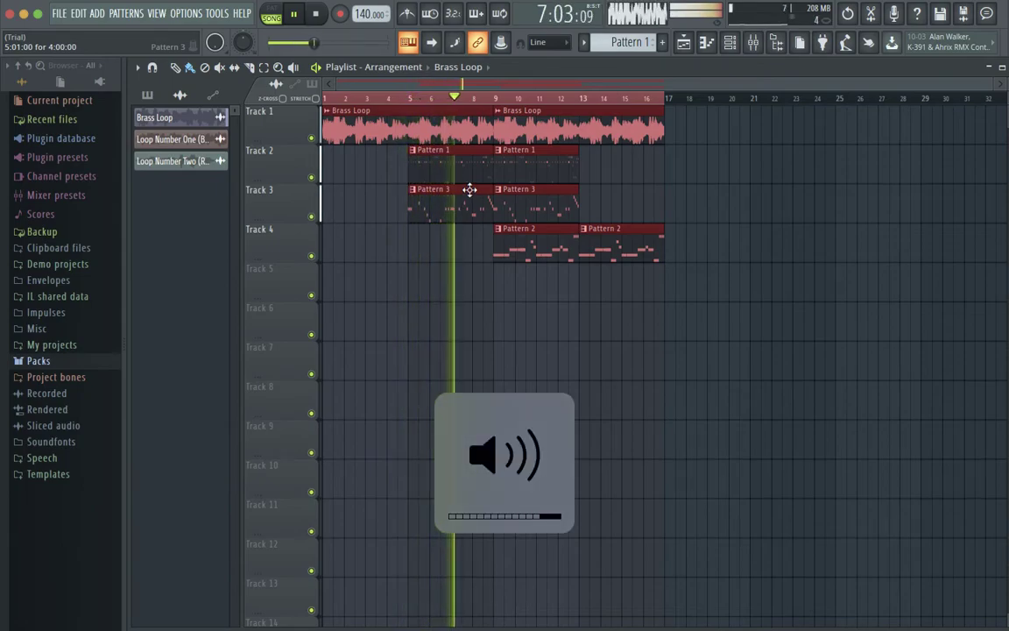
pyautogui.press('XF86AudioLowerVolume')
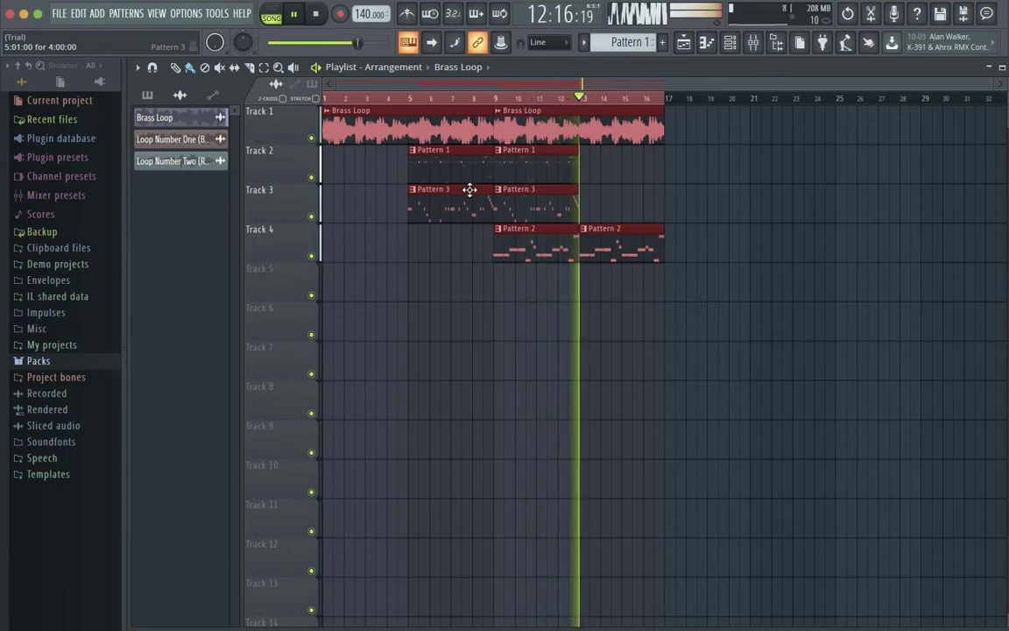
# Add another Pattern 3 clip on Track 3 and another Pattern 1 clip on Track 2, both at bar 13, and stop playback
pyautogui.click(552, 194)
pyautogui.click(584, 199)
pyautogui.click(555, 155)
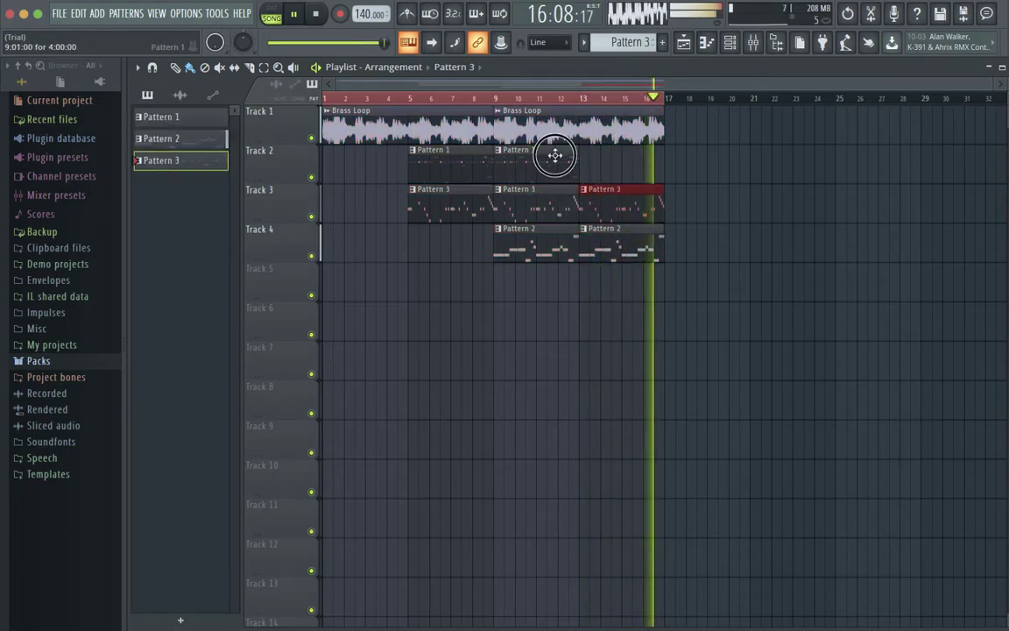
pyautogui.click(586, 160)
pyautogui.press('space')
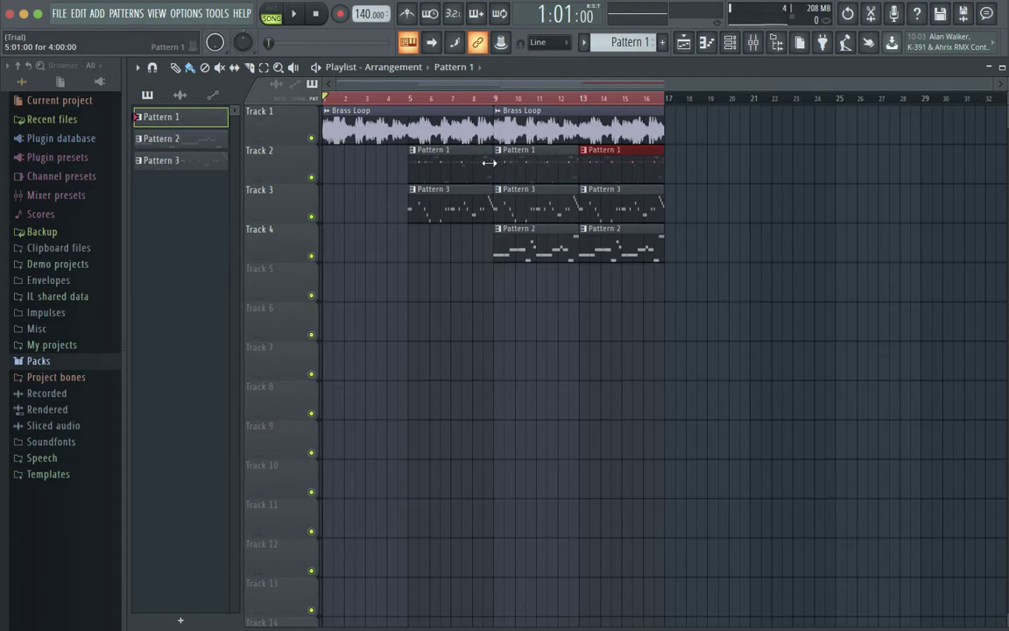
pyautogui.click(730, 44)
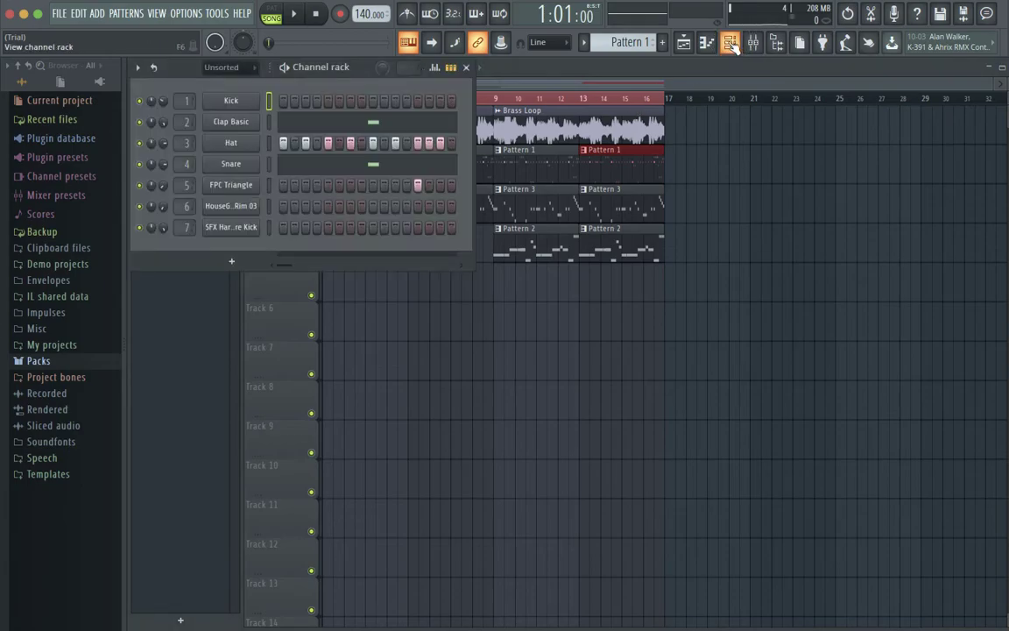
pyautogui.click(730, 44)
pyautogui.click(730, 44)
pyautogui.click(465, 67)
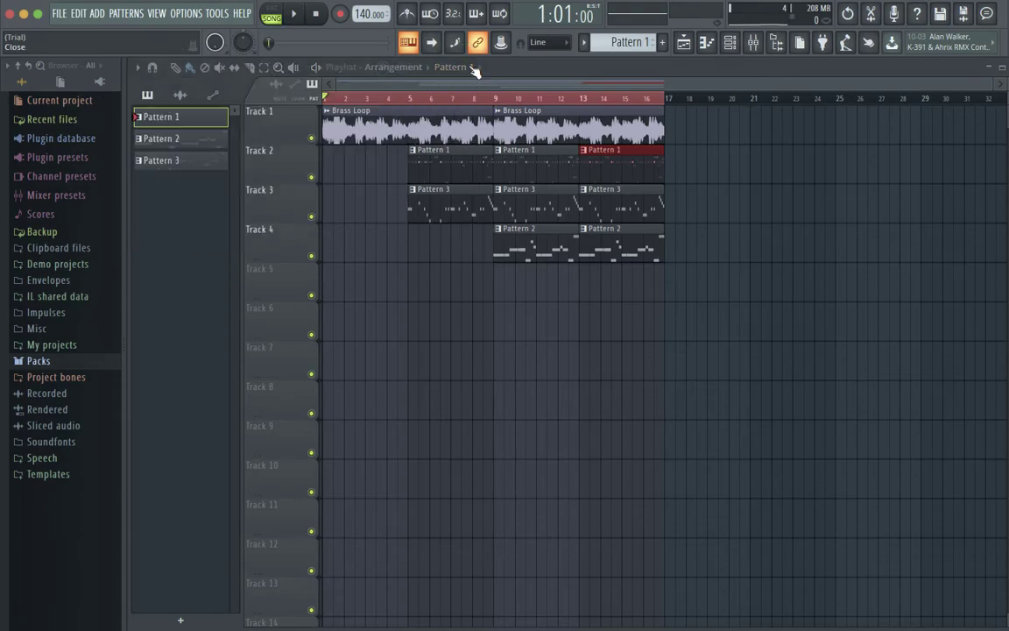
pyautogui.doubleClick(372, 105)
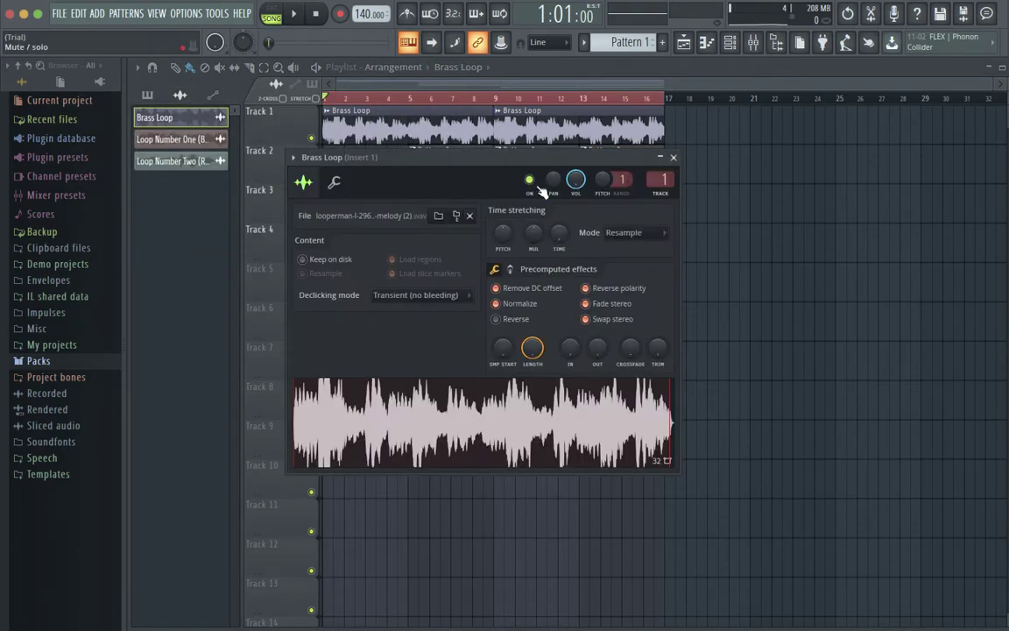
pyautogui.click(673, 157)
# Open the mixer alongside the channel rack and show all channels in the rack
pyautogui.click(752, 42)
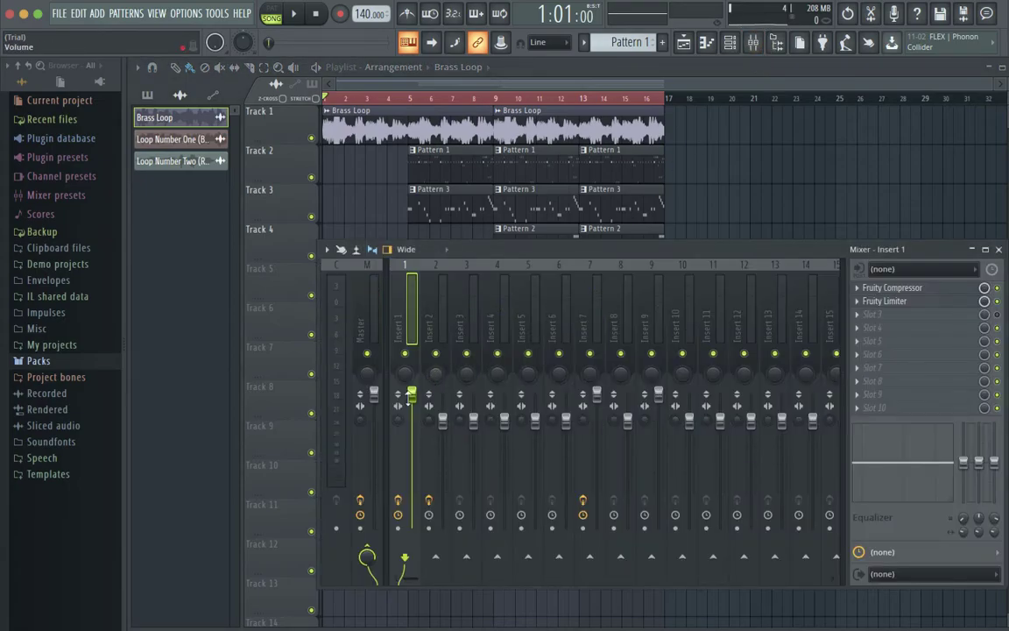
pyautogui.moveTo(411, 393)
pyautogui.mouseDown()
pyautogui.moveTo(412, 415)
pyautogui.moveTo(412, 396)
pyautogui.mouseUp()
pyautogui.click(731, 44)
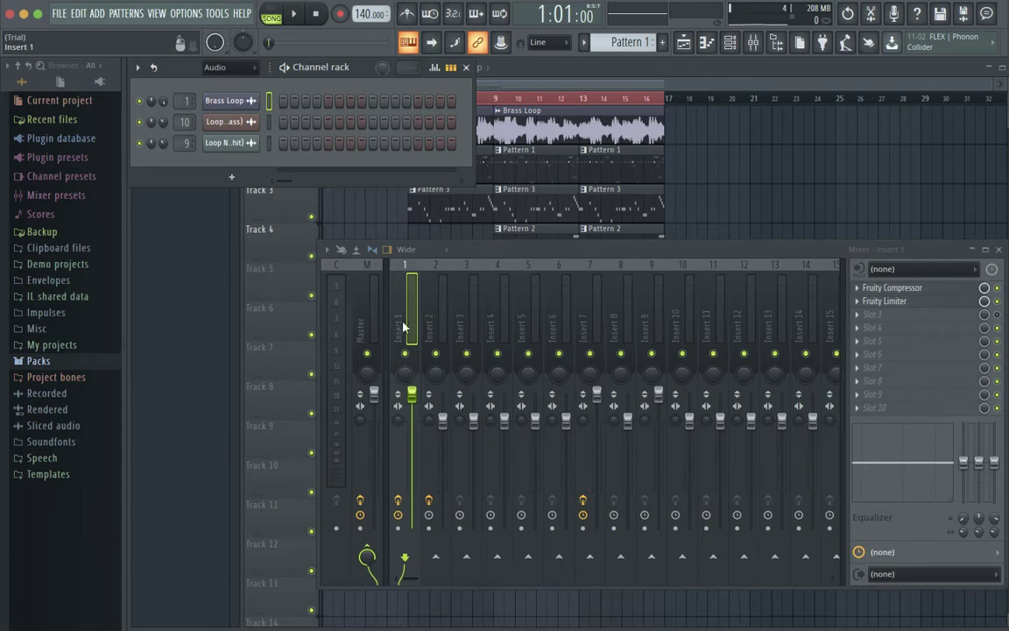
pyautogui.click(233, 68)
pyautogui.click(233, 88)
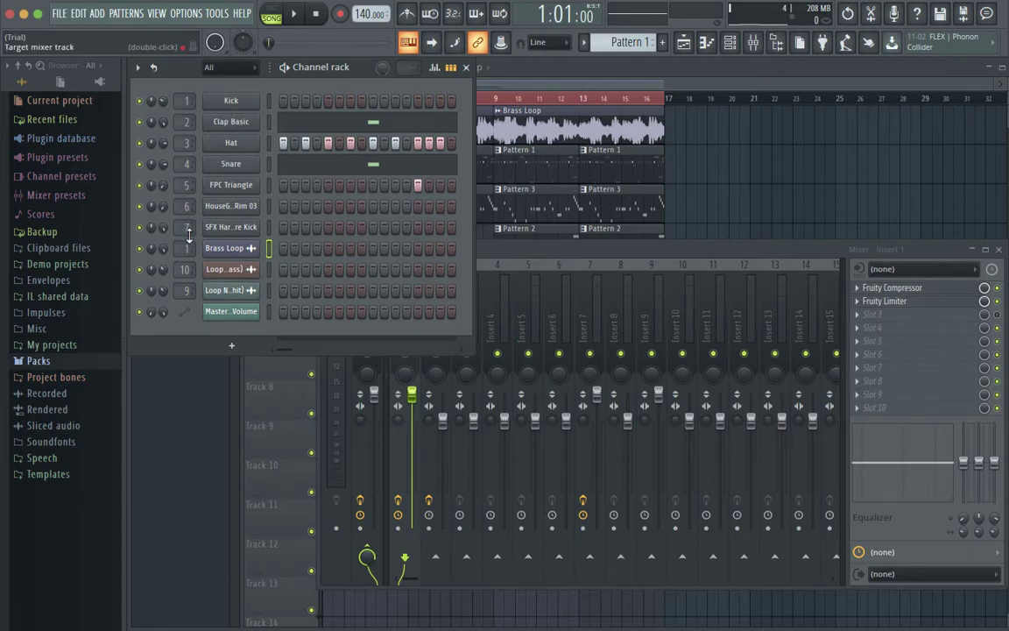
# Route the Brass Loop channel to mixer insert 8
pyautogui.scroll(1, 188, 247)
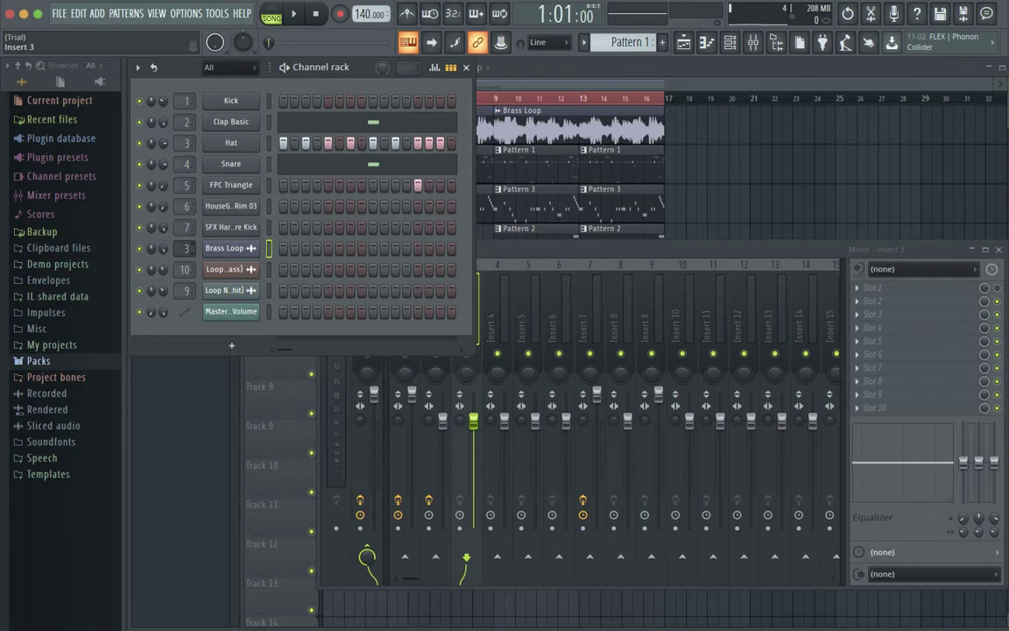
pyautogui.scroll(6, 186, 248)
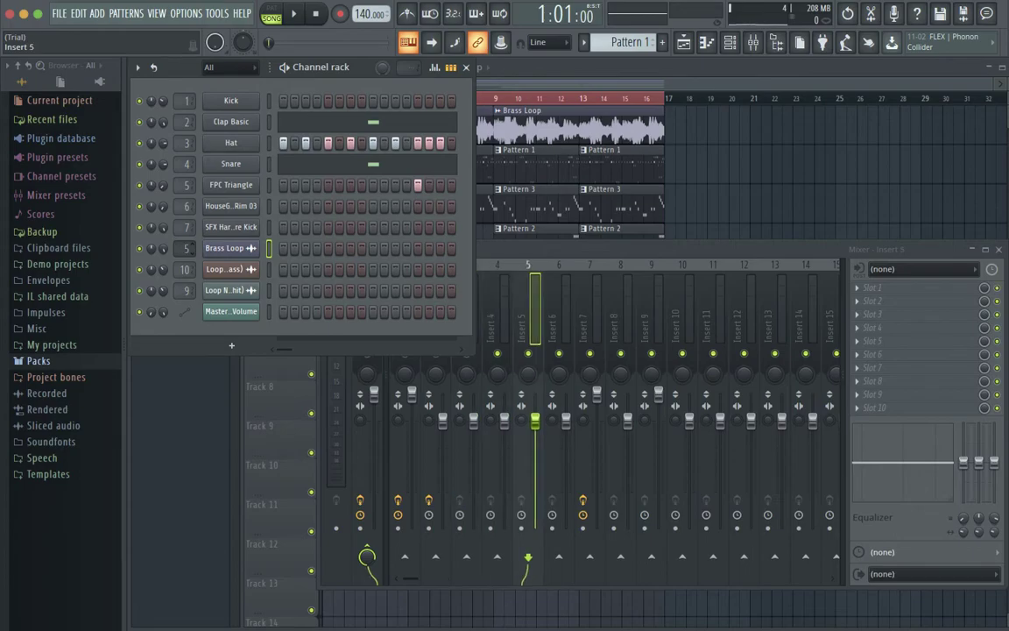
pyautogui.scroll(-1, 186, 248)
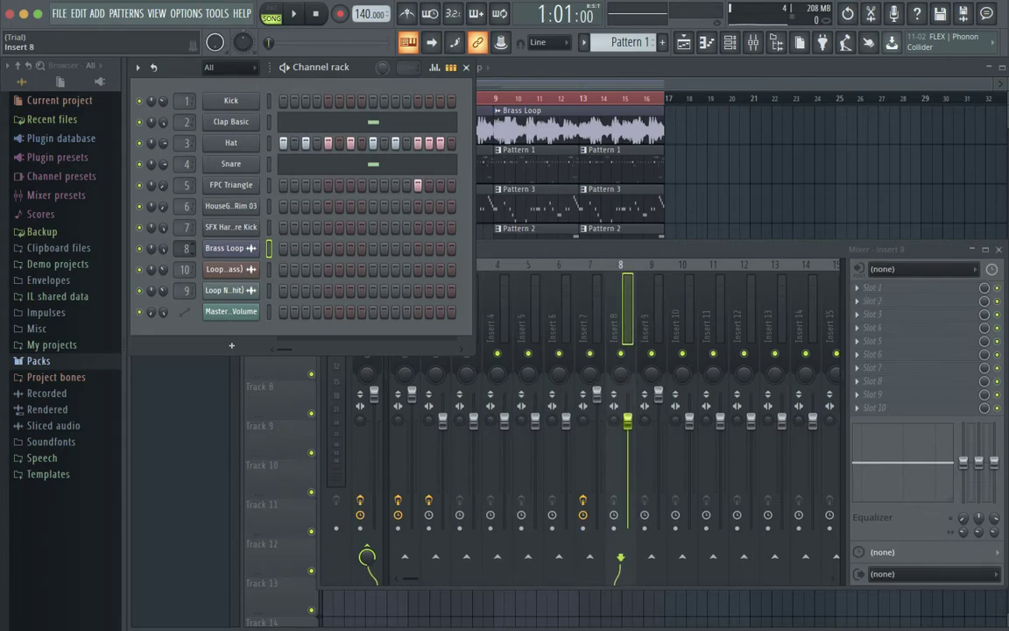
# Hide the channel rack, load Fruity Compressor in Insert 8's first effect slot, and lower its gain to about -9.5 dB
pyautogui.click(466, 68)
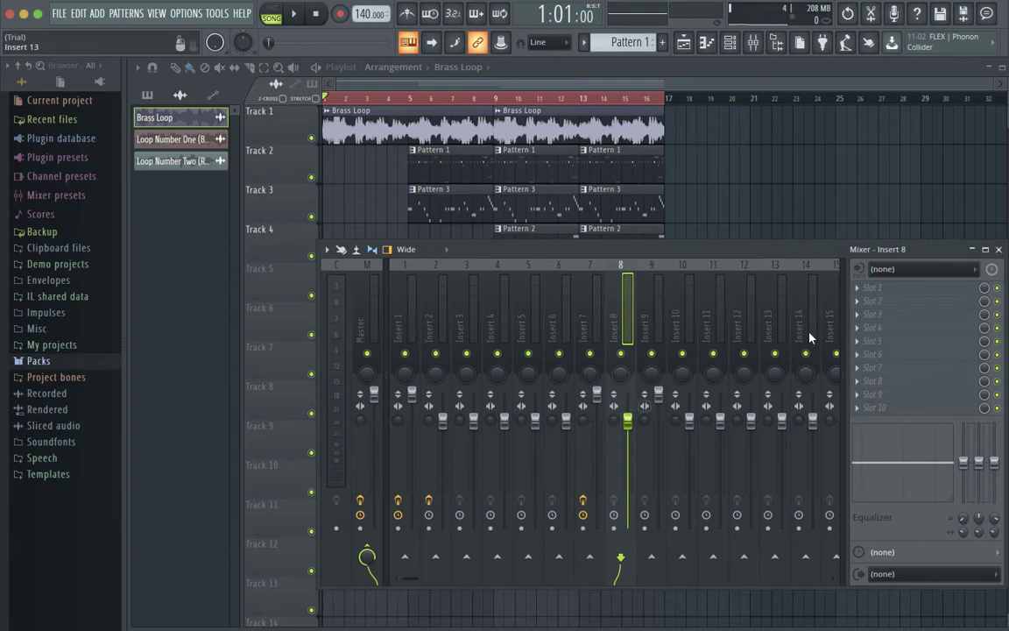
pyautogui.click(867, 288)
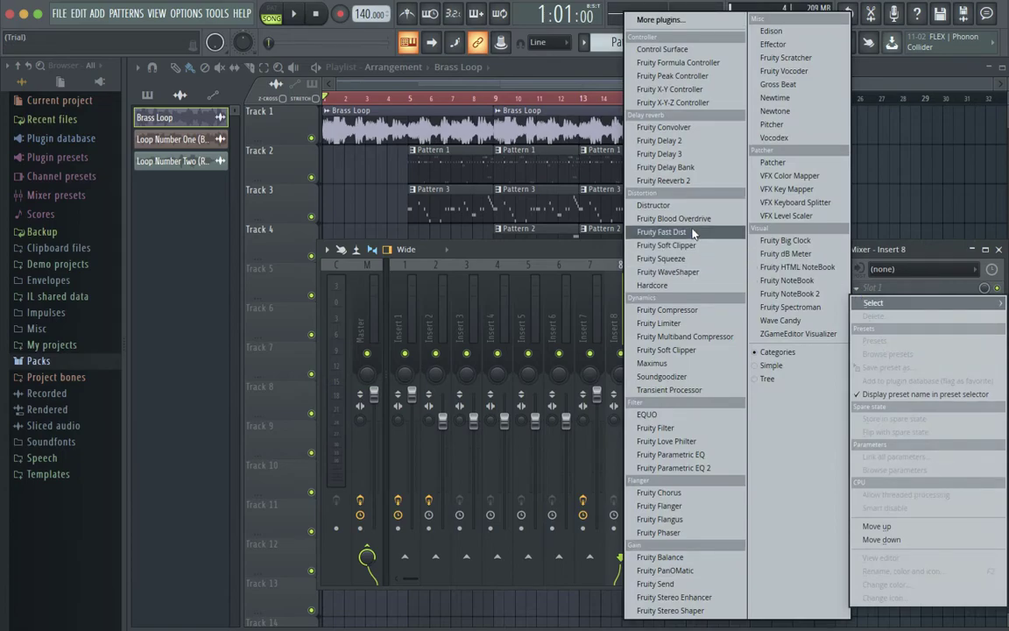
pyautogui.click(668, 310)
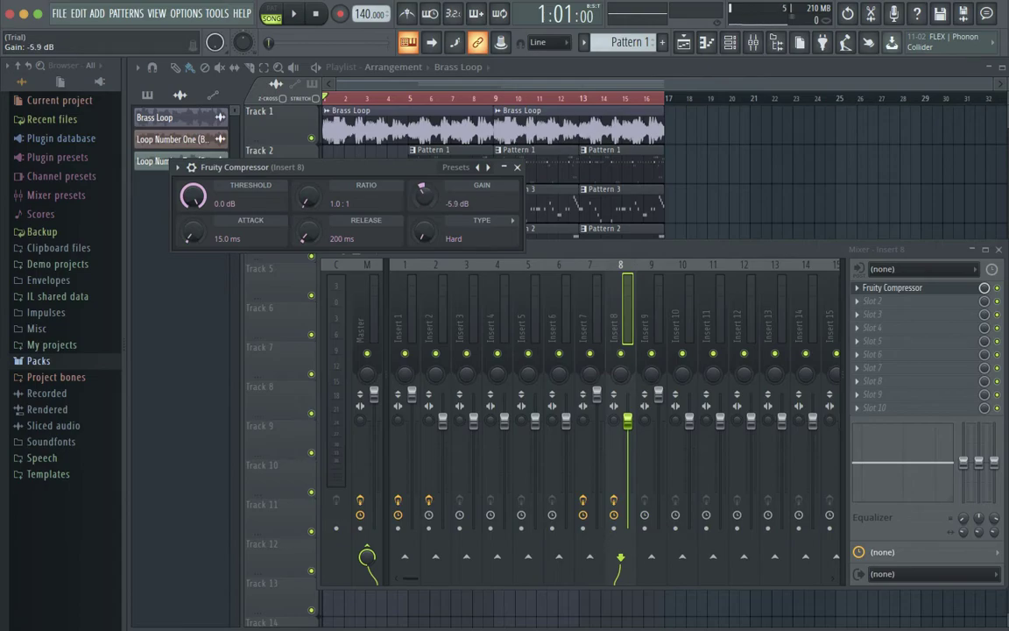
pyautogui.click(517, 166)
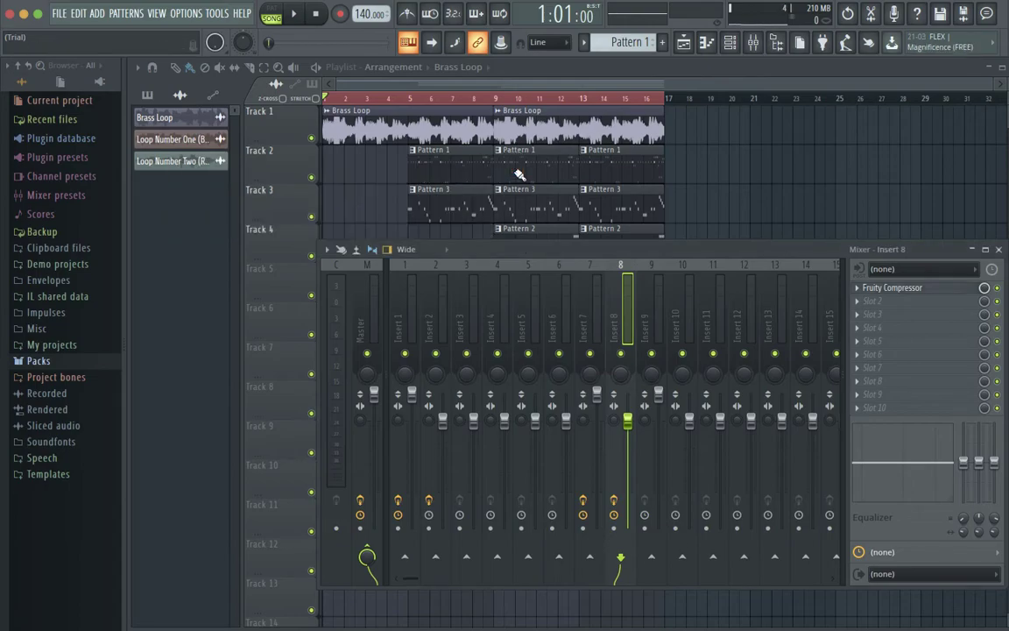
pyautogui.click(898, 288)
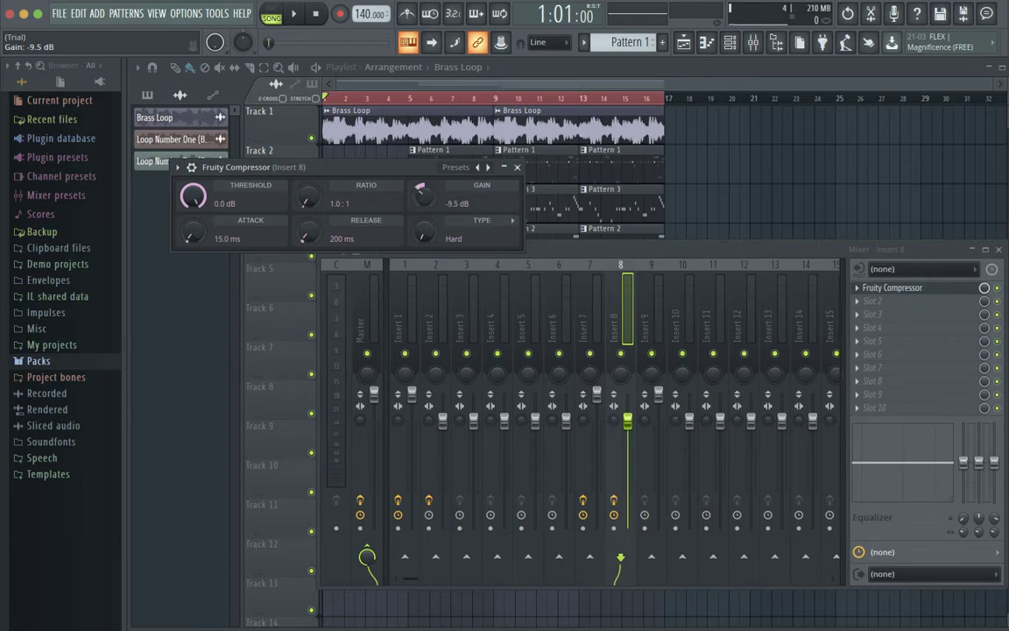
pyautogui.moveTo(423, 196); pyautogui.dragTo(423, 198)
pyautogui.click(516, 169)
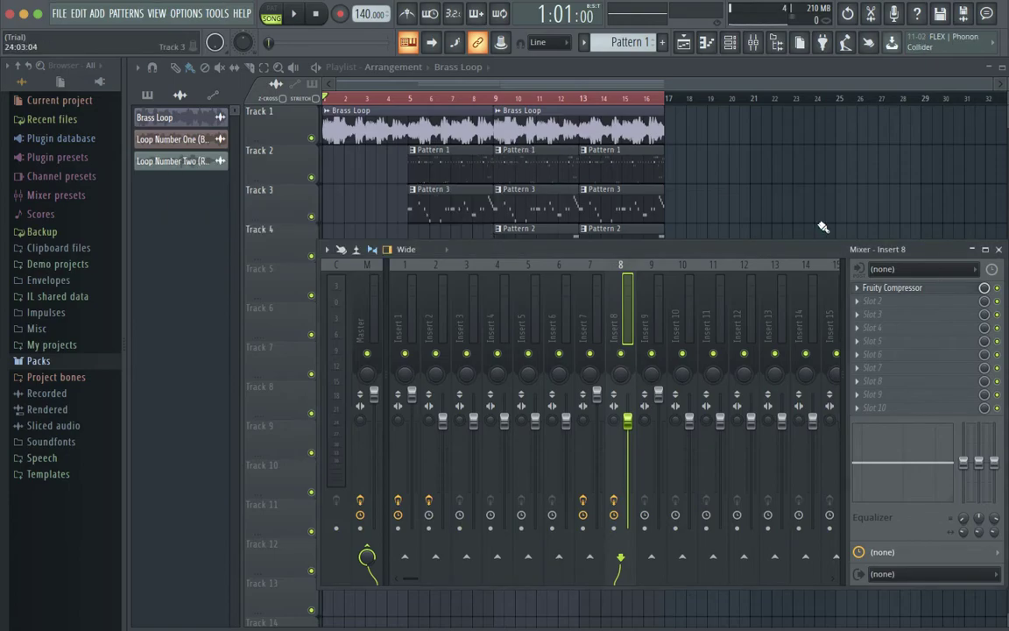
# Load Fruity Limiter in Insert 8's second slot with a gain of about -15.7 dB and a ceiling of about -4.5 dB
pyautogui.click(867, 302)
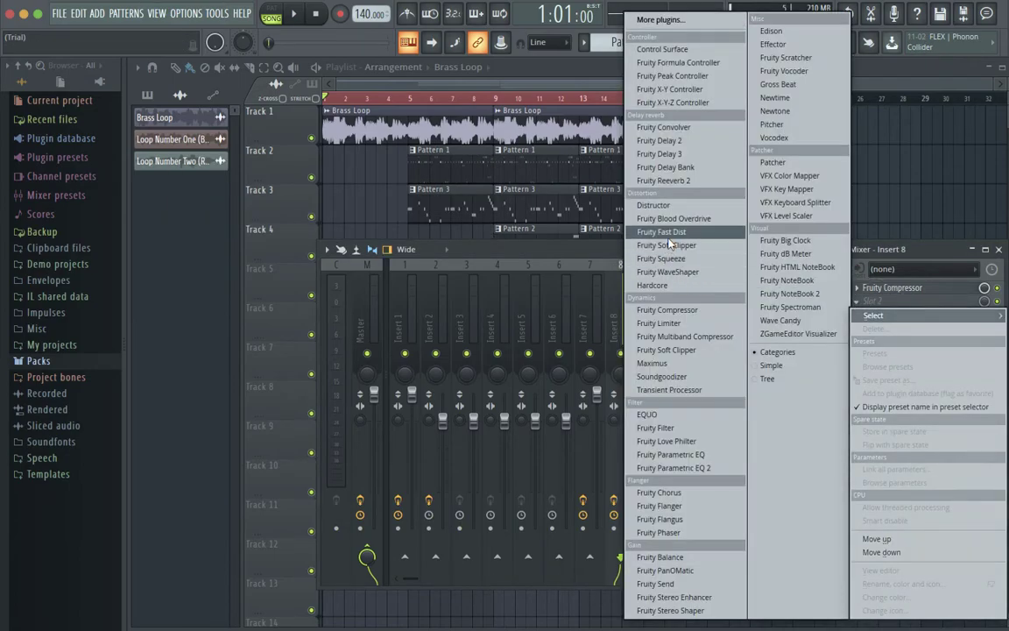
pyautogui.click(661, 323)
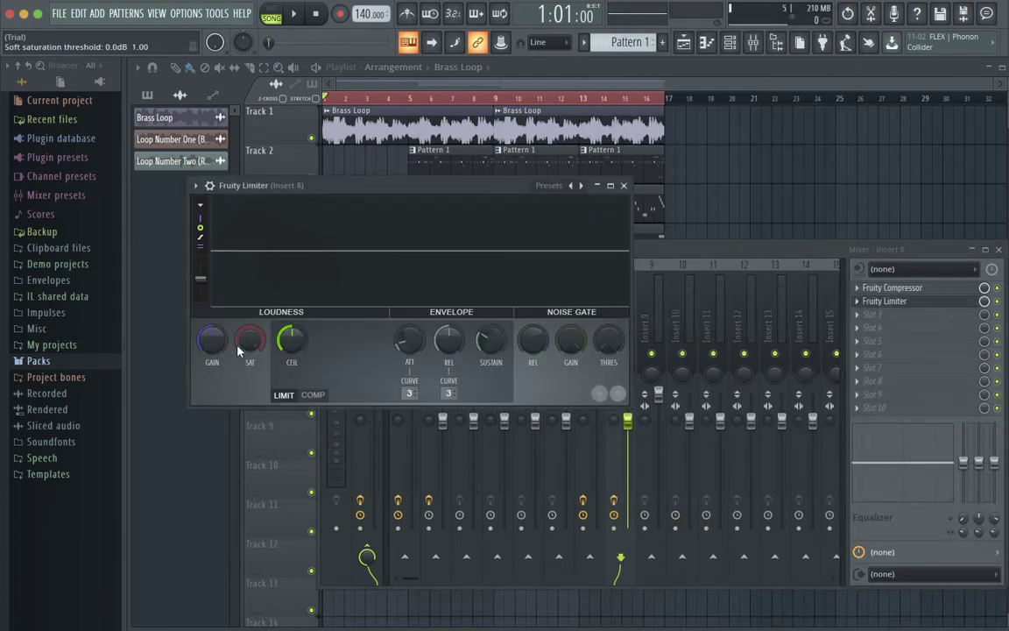
pyautogui.moveTo(212, 340); pyautogui.dragTo(212, 389)
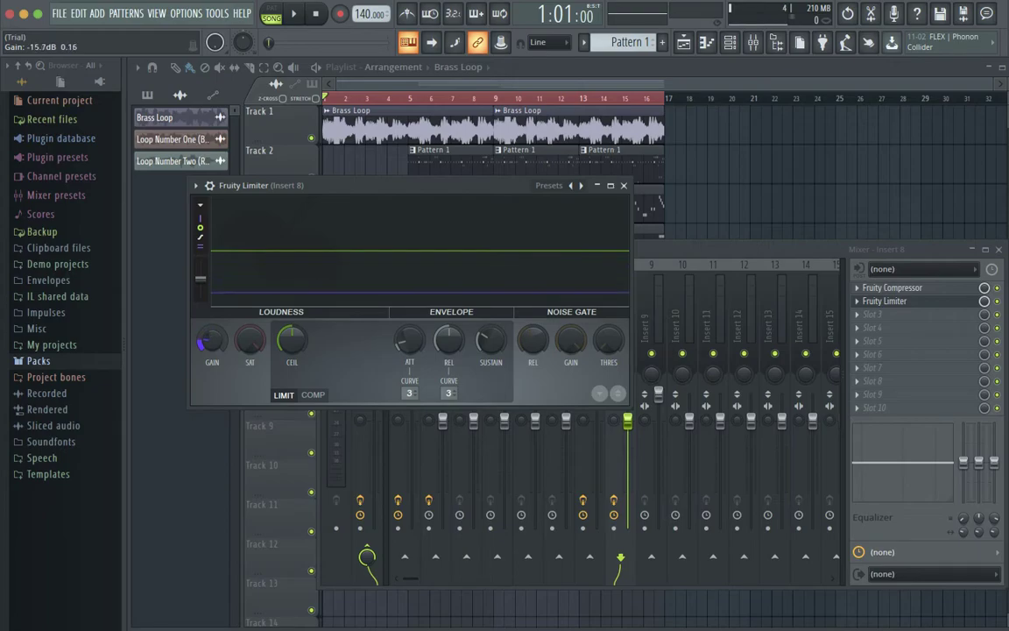
pyautogui.moveTo(212, 389); pyautogui.dragTo(212, 387)
pyautogui.moveTo(212, 387); pyautogui.dragTo(212, 386)
pyautogui.moveTo(211, 341); pyautogui.dragTo(211, 342)
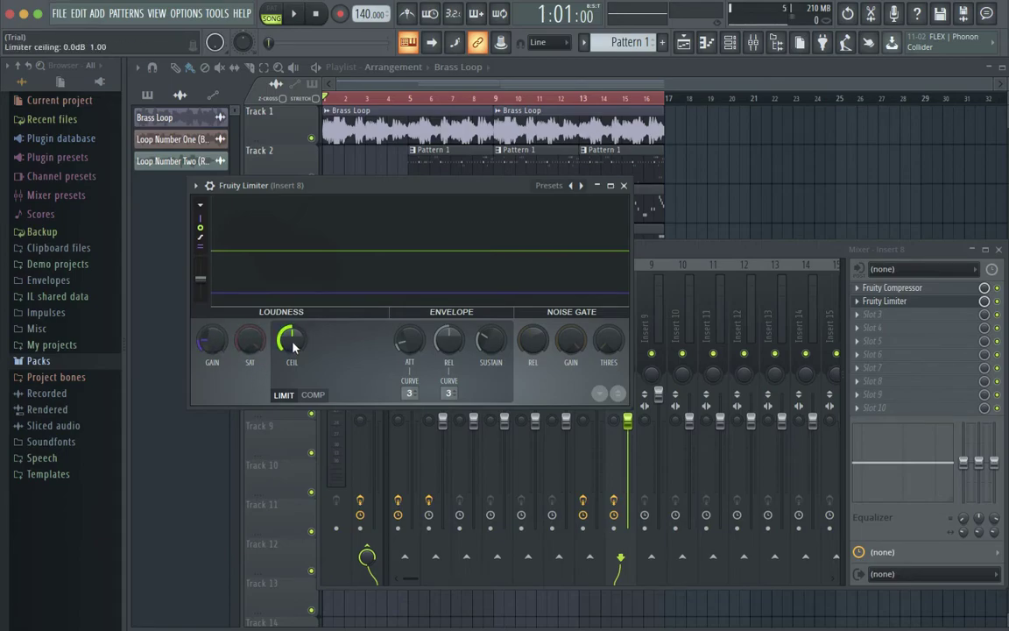
pyautogui.moveTo(292, 340); pyautogui.dragTo(291, 359)
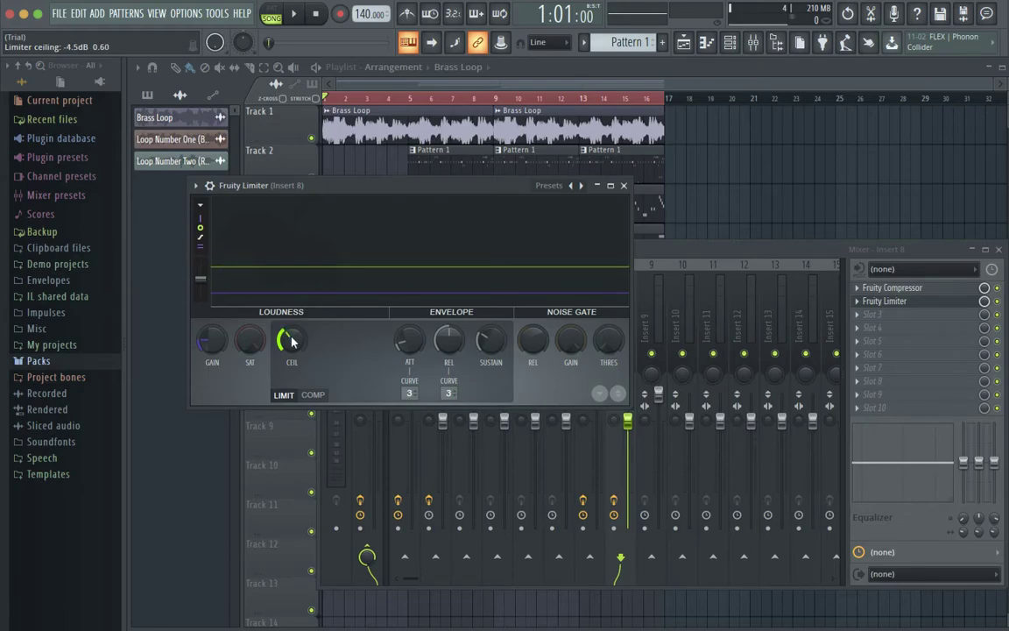
# Adjust the limiter's attack and sustain, and set its noise gate to about -3.2 dB gain and -23.1 dB threshold
pyautogui.moveTo(409, 340); pyautogui.dragTo(409, 343)
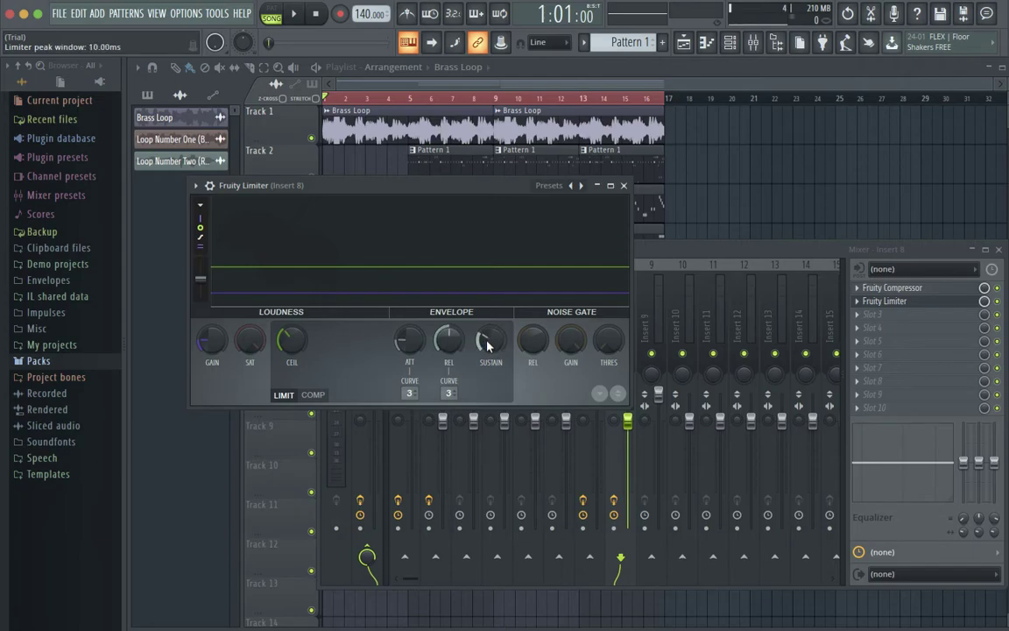
pyautogui.moveTo(433, 300); pyautogui.dragTo(434, 307)
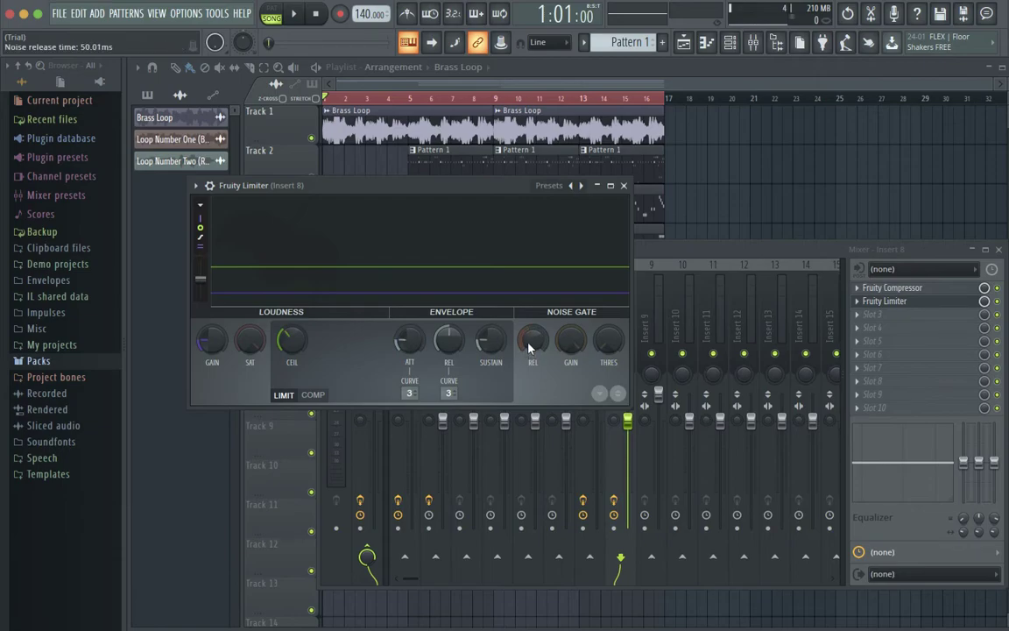
pyautogui.moveTo(530, 340); pyautogui.dragTo(570, 338)
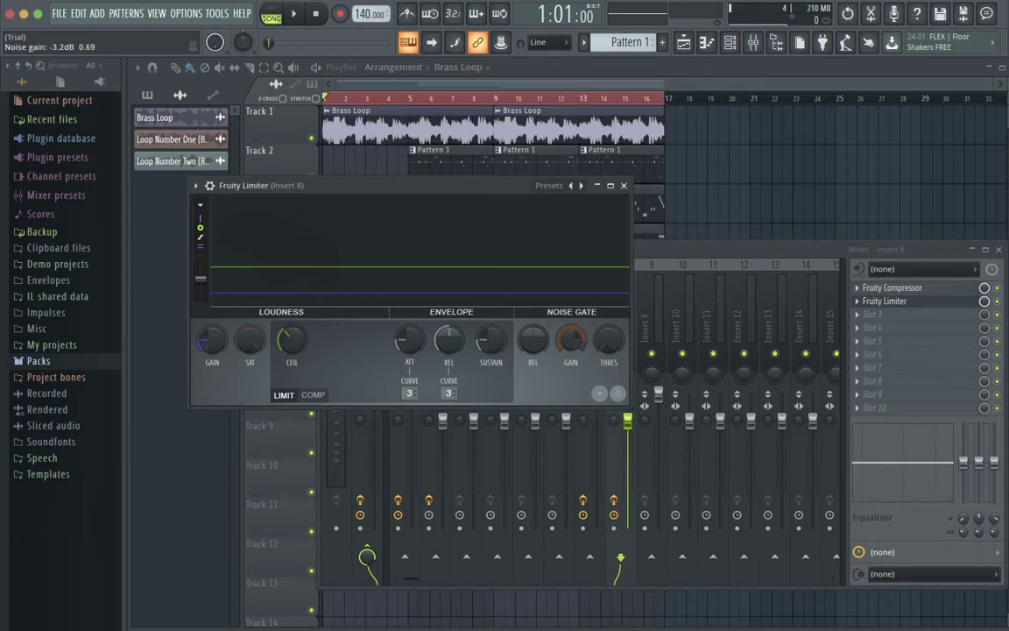
pyautogui.moveTo(609, 341); pyautogui.dragTo(609, 335)
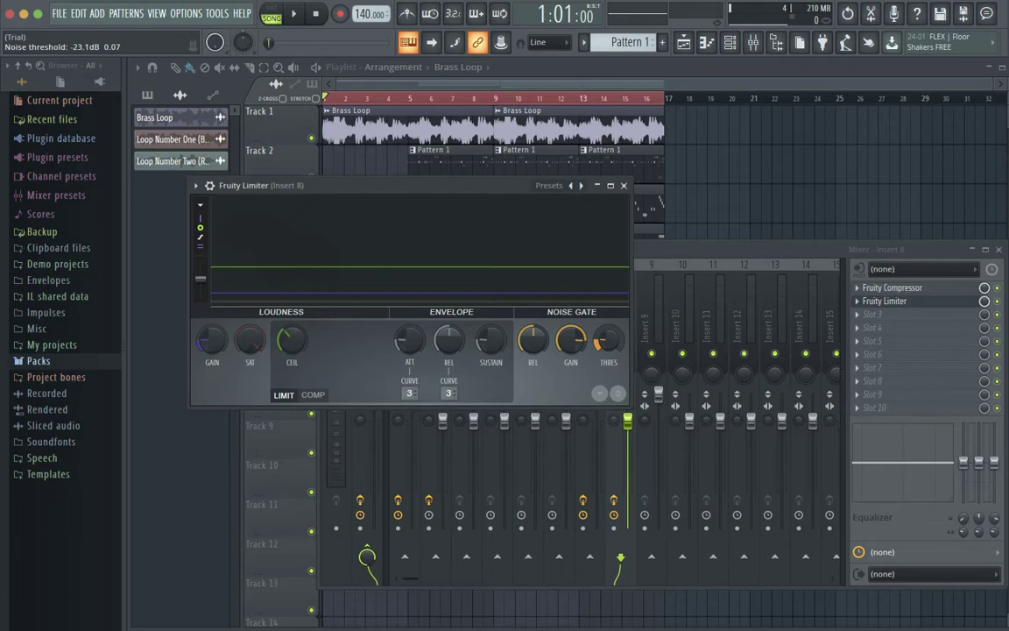
# In the limiter's compressor mode, set attack to about 4.15 ms, shorten the release, and set sustain to about 4.19 ms
pyautogui.click(312, 394)
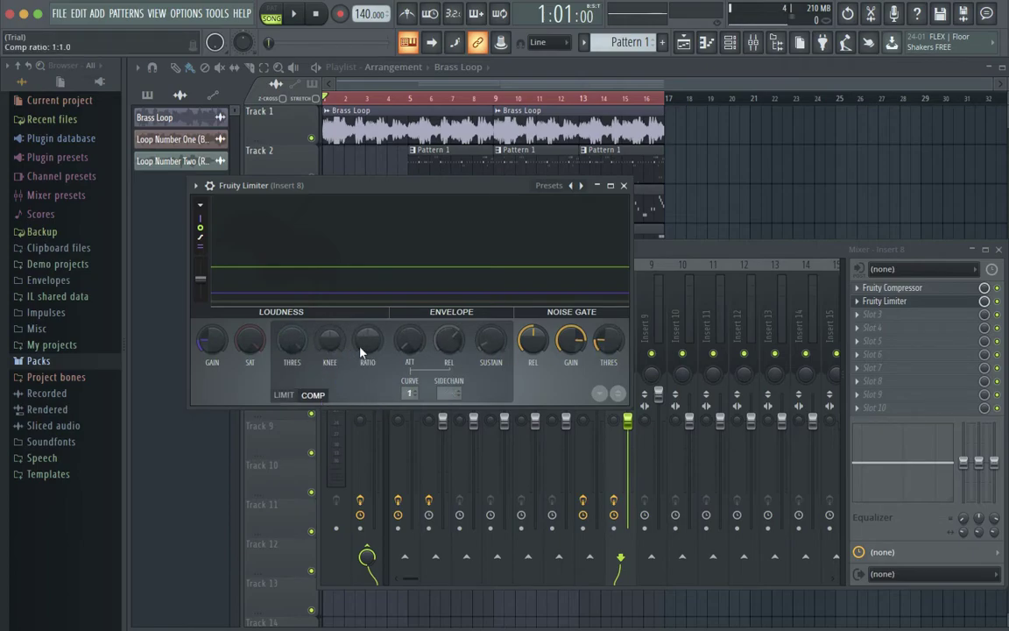
pyautogui.moveTo(409, 341); pyautogui.dragTo(409, 336)
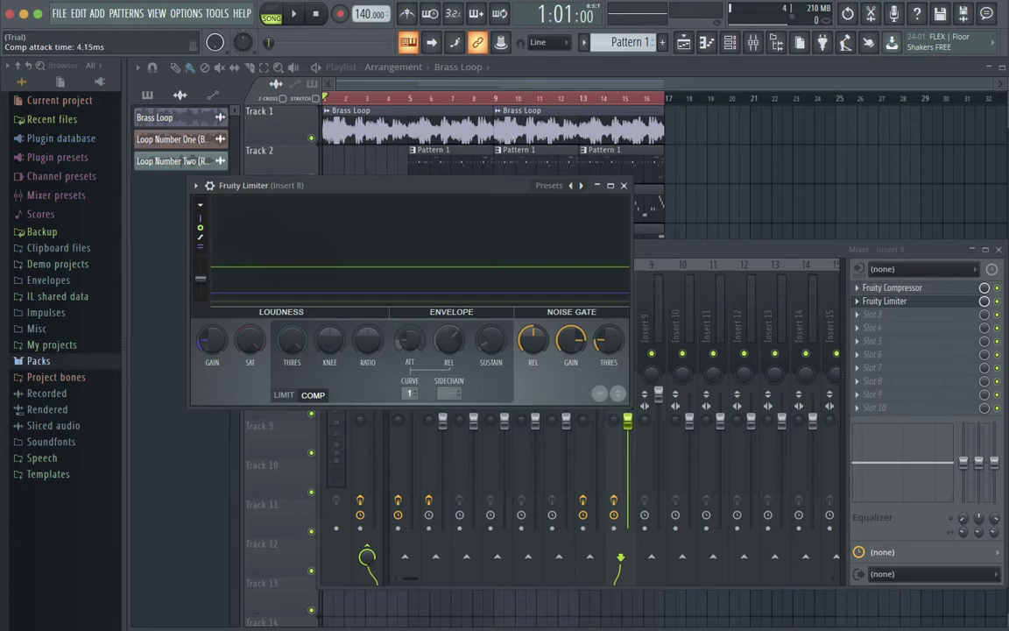
pyautogui.moveTo(449, 340); pyautogui.dragTo(449, 358)
pyautogui.moveTo(490, 341); pyautogui.dragTo(491, 342)
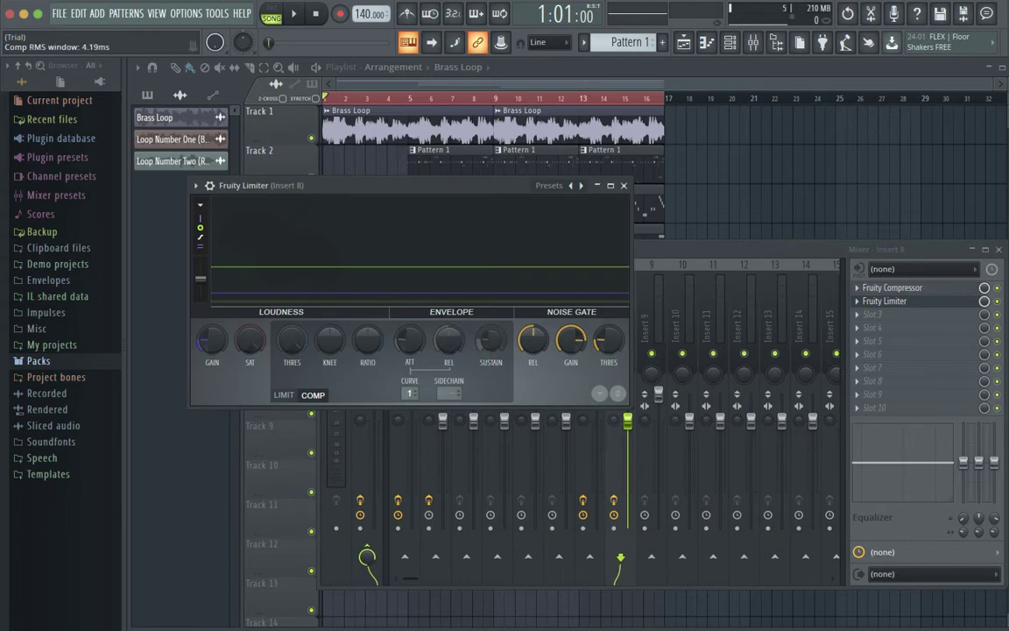
pyautogui.click(624, 185)
# Load Fruity Send in Insert 8's third slot with a volume of about -0.8 dB and a dry level of about 77%
pyautogui.click(862, 321)
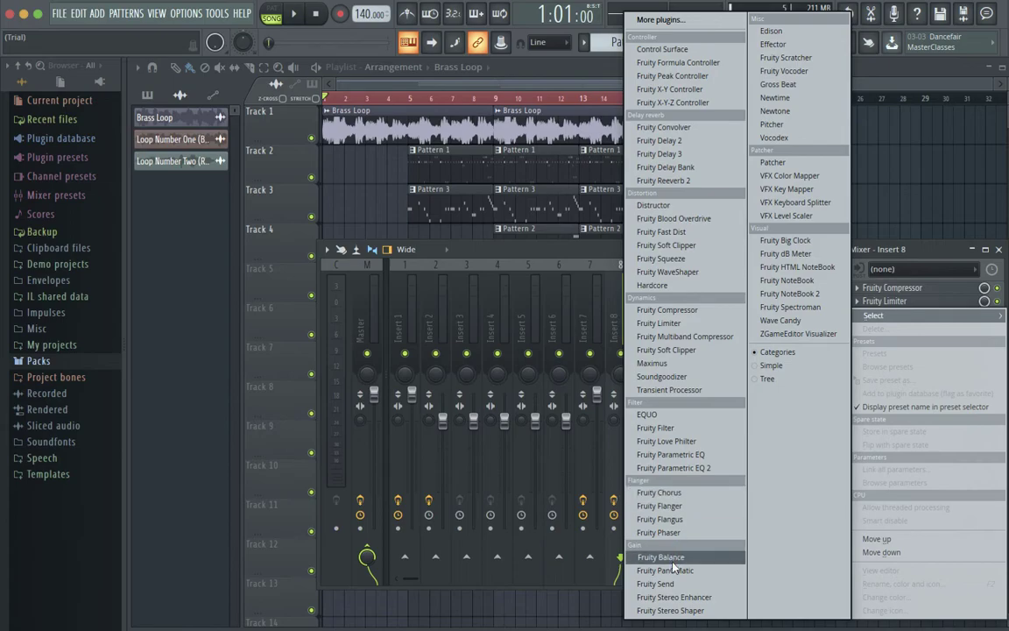
pyautogui.click(677, 585)
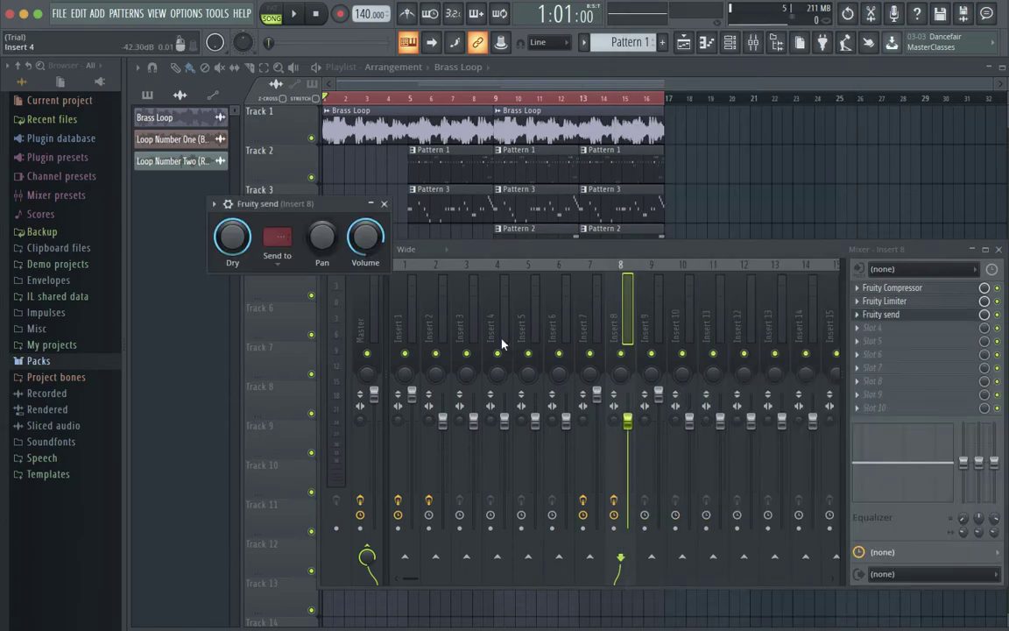
pyautogui.moveTo(365, 237); pyautogui.dragTo(366, 240)
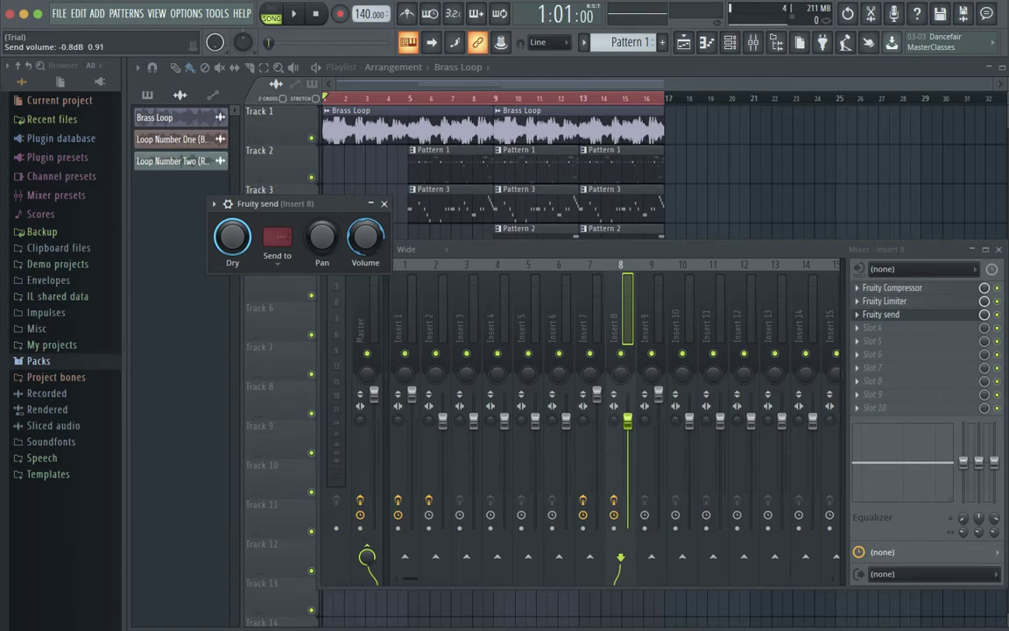
pyautogui.moveTo(232, 236); pyautogui.dragTo(232, 250)
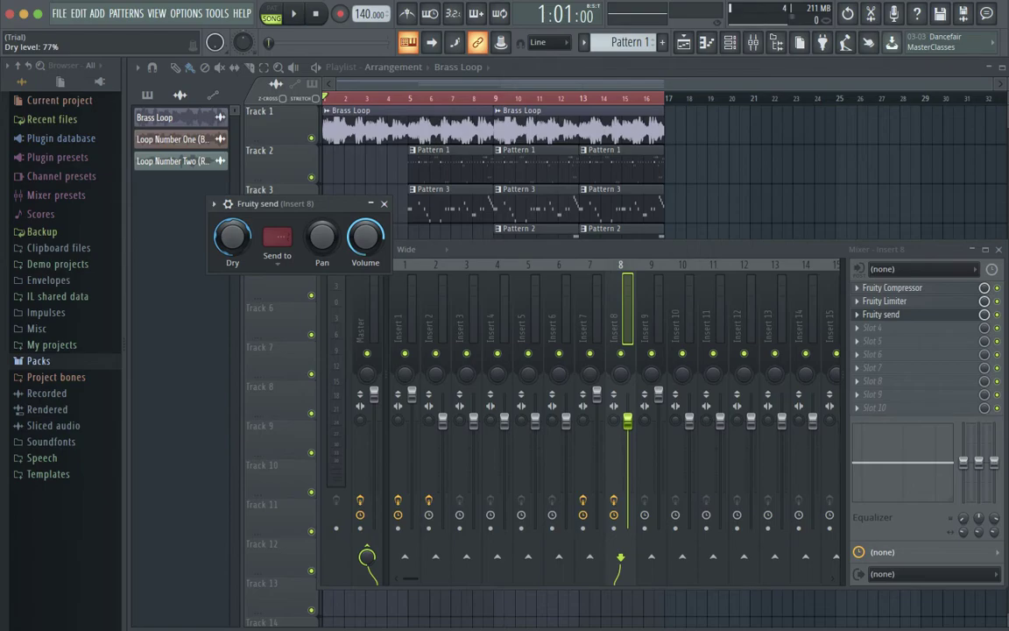
pyautogui.click(384, 203)
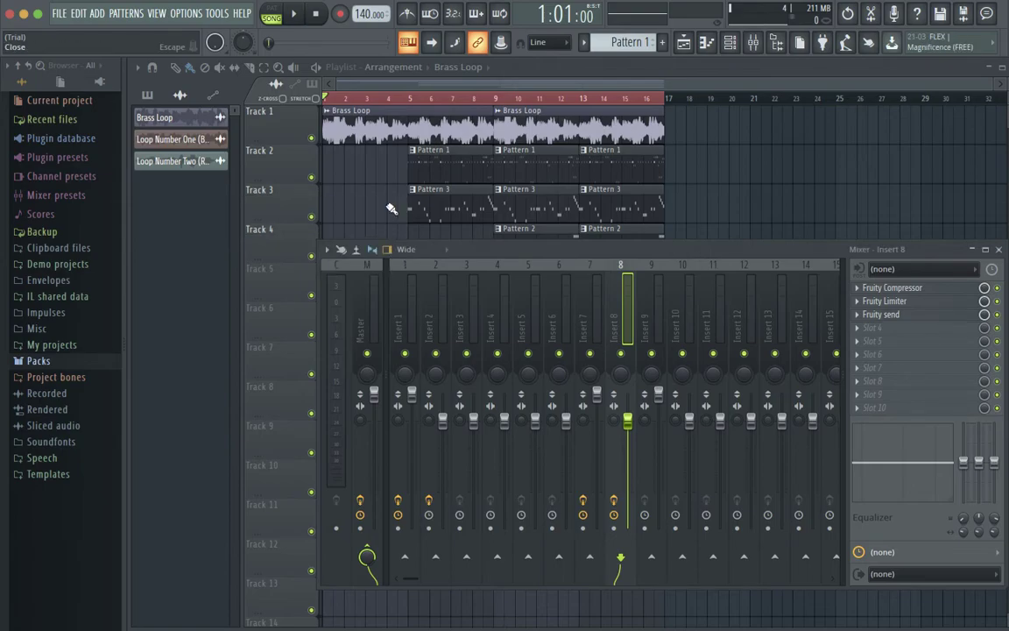
# Load Fruity Parametric EQ 2 in Insert 8's fourth slot and move band 1 to maximum level at the lowest sub frequencies
pyautogui.click(870, 329)
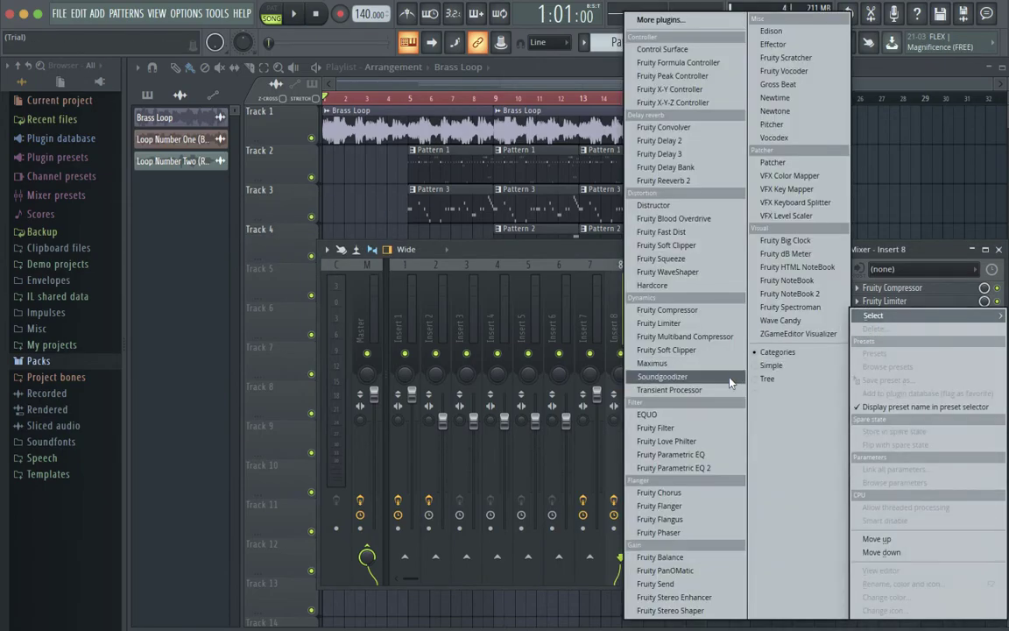
pyautogui.click(701, 469)
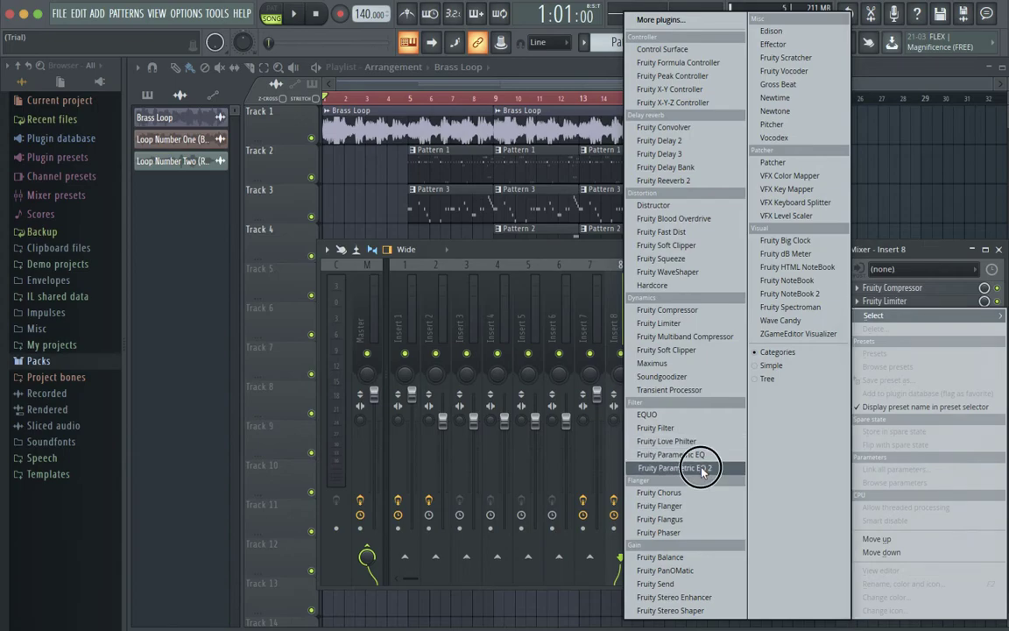
pyautogui.click(289, 337)
pyautogui.moveTo(290, 336); pyautogui.dragTo(292, 339)
pyautogui.press('space')
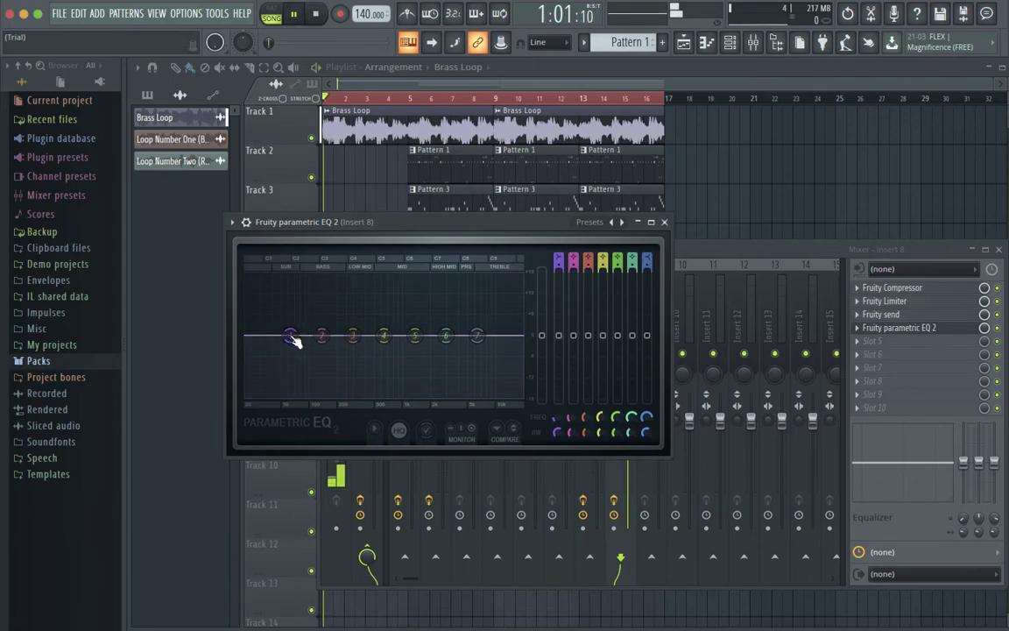
pyautogui.moveTo(293, 339); pyautogui.dragTo(248, 275)
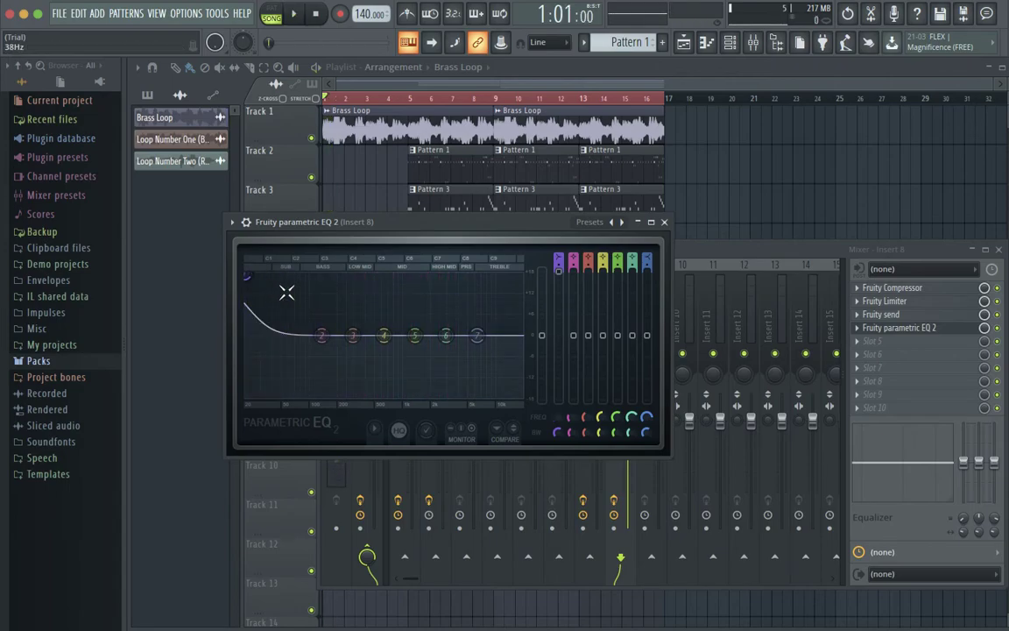
# Boost EQ band 2 to the maximum in the bass range, pull band 7 down at the highest treble, and audition the arrangement
pyautogui.moveTo(322, 336); pyautogui.dragTo(308, 277)
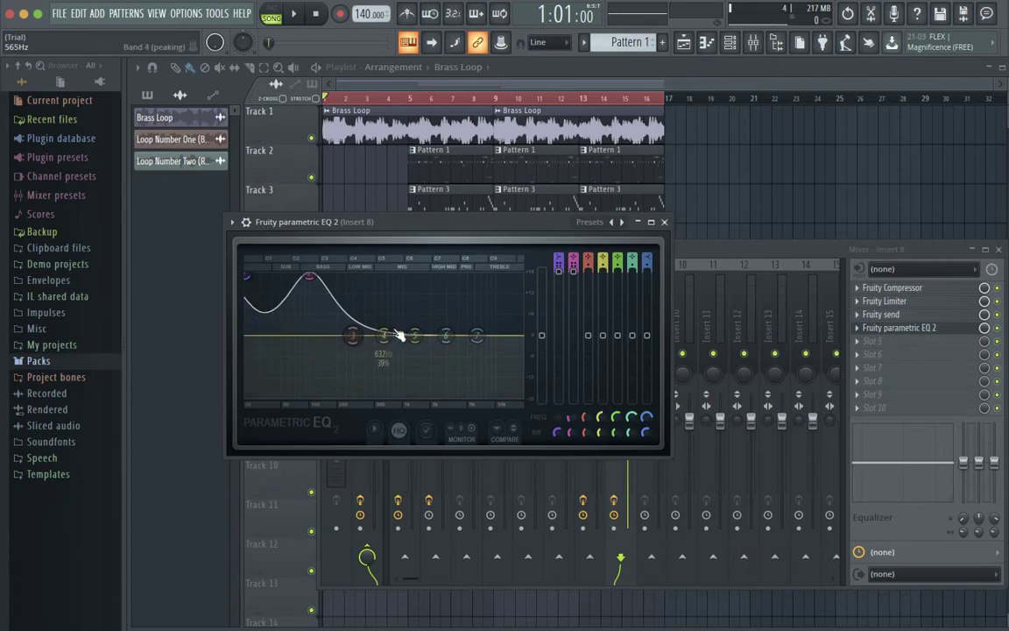
pyautogui.moveTo(477, 336); pyautogui.dragTo(519, 386)
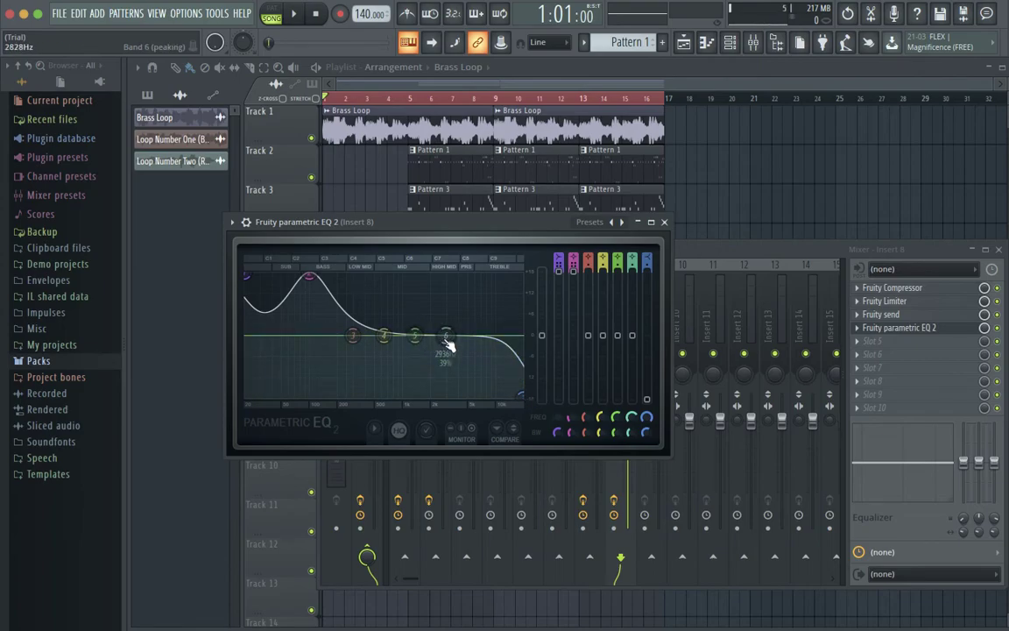
pyautogui.press('space')
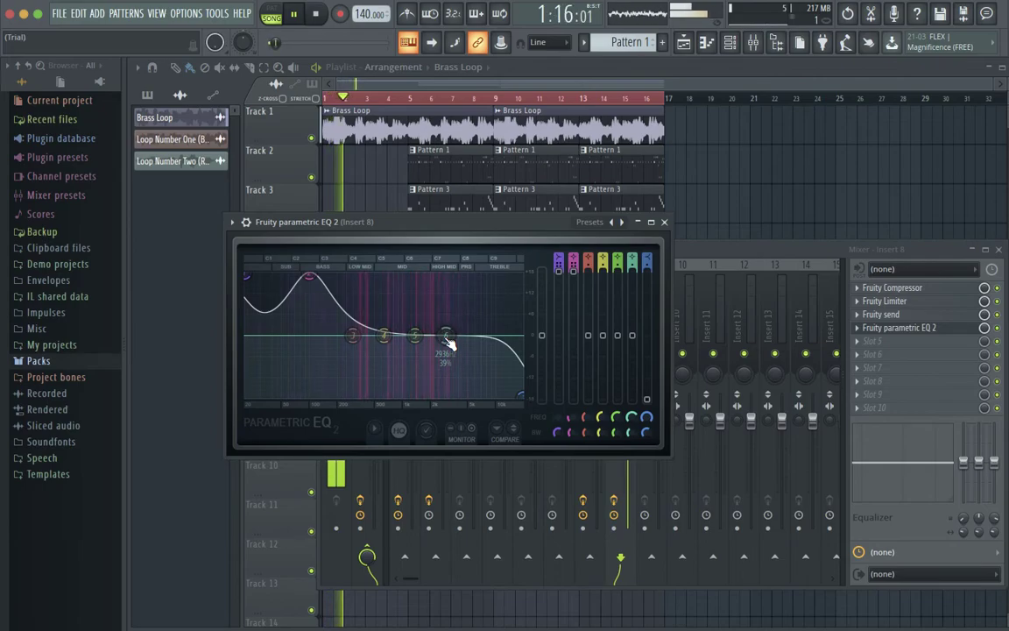
pyautogui.press('space')
# Cut EQ band 6 by 6 dB at about 3499 Hz, audition the arrangement, and close the equalizer
pyautogui.moveTo(445, 336)
pyautogui.mouseDown()
pyautogui.moveTo(453, 364)
pyautogui.moveTo(455, 354)
pyautogui.mouseUp()
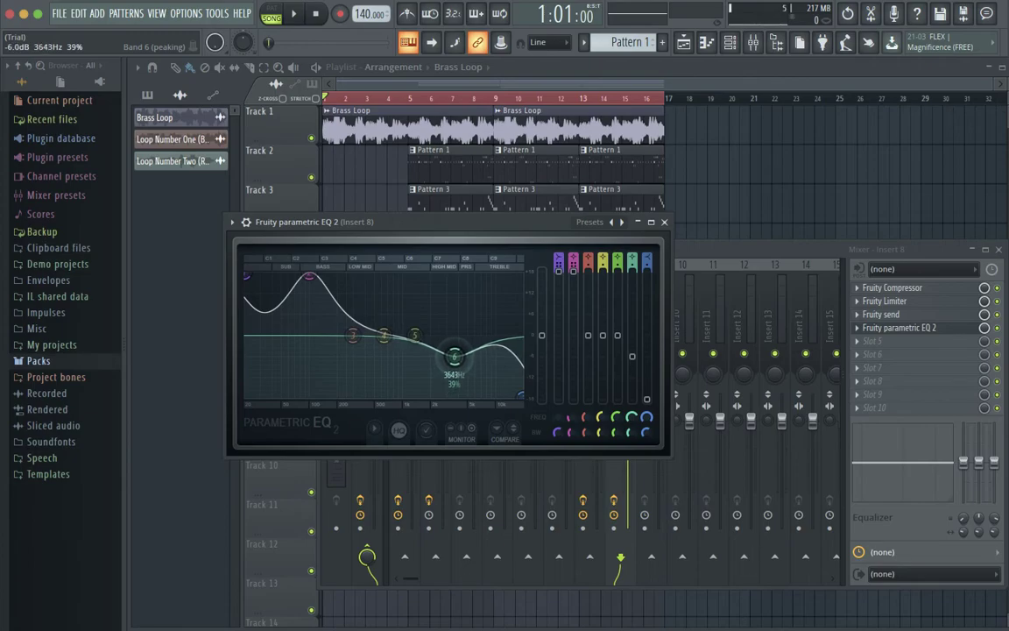
pyautogui.moveTo(455, 354); pyautogui.dragTo(452, 355)
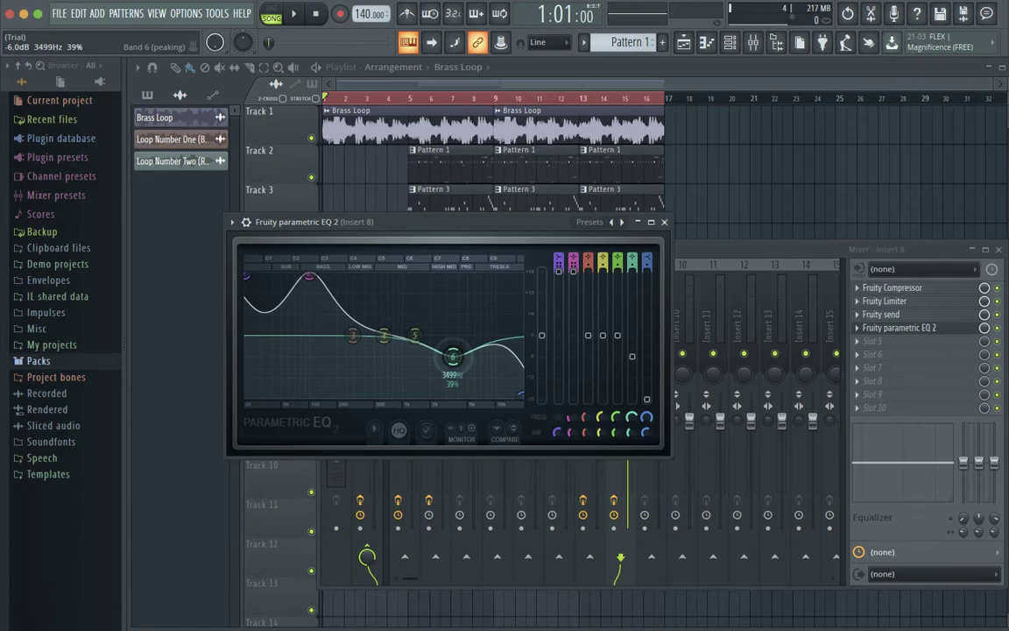
pyautogui.press('space')
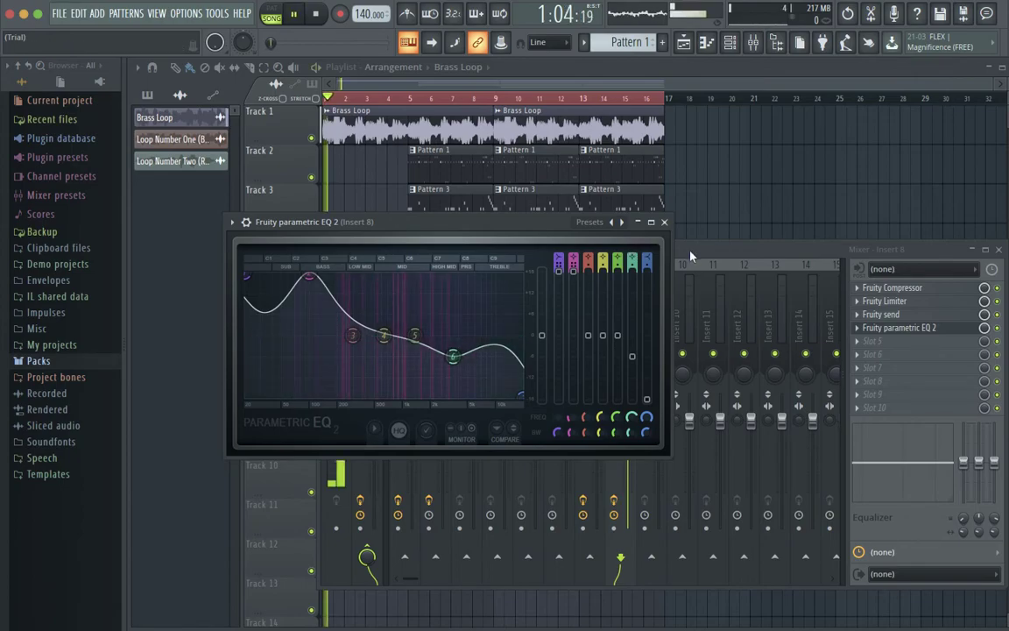
pyautogui.press('space')
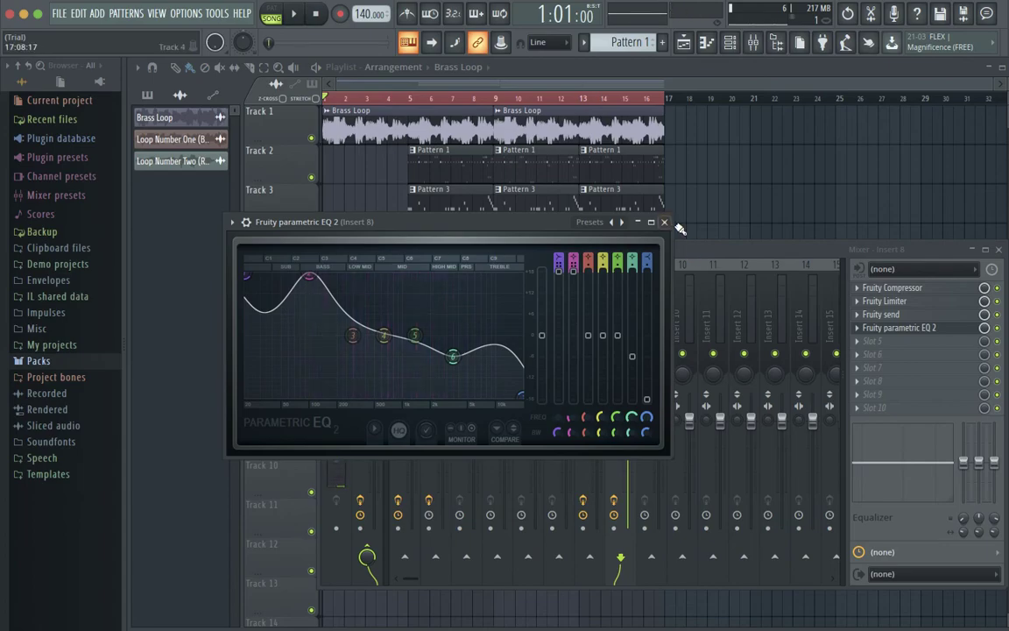
pyautogui.click(664, 221)
# Load Fruity Chorus in Insert 8's fifth slot with the Poly Chorus preset, and audition the arrangement
pyautogui.click(858, 341)
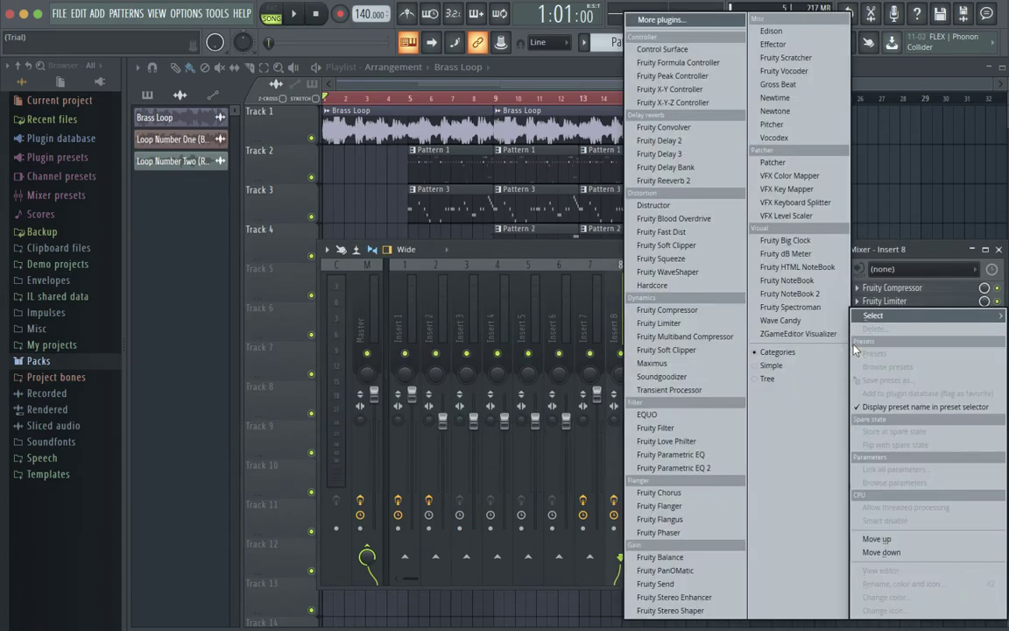
pyautogui.click(659, 493)
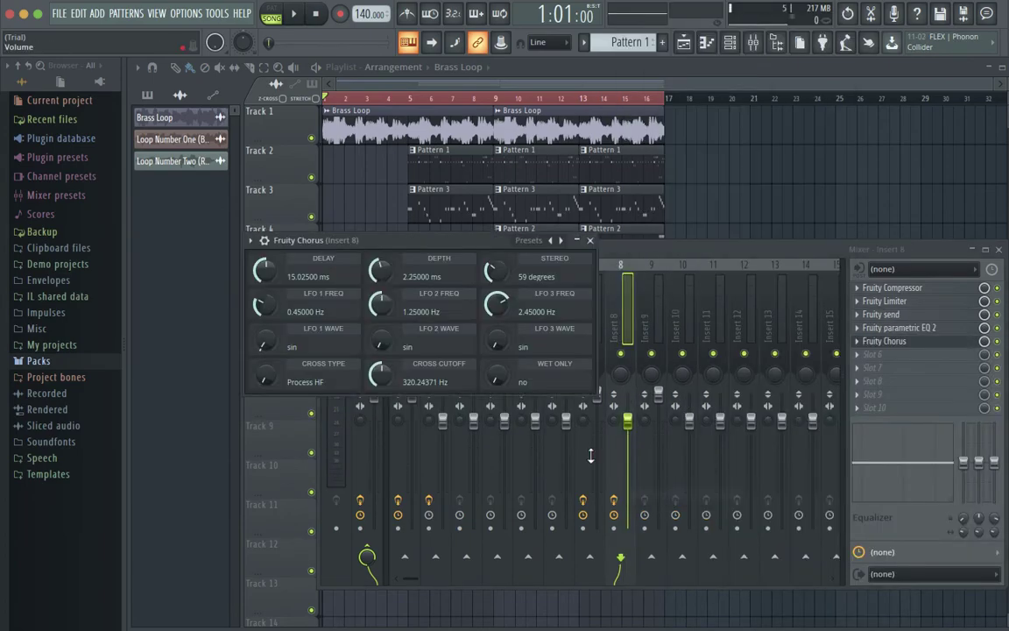
pyautogui.click(531, 239)
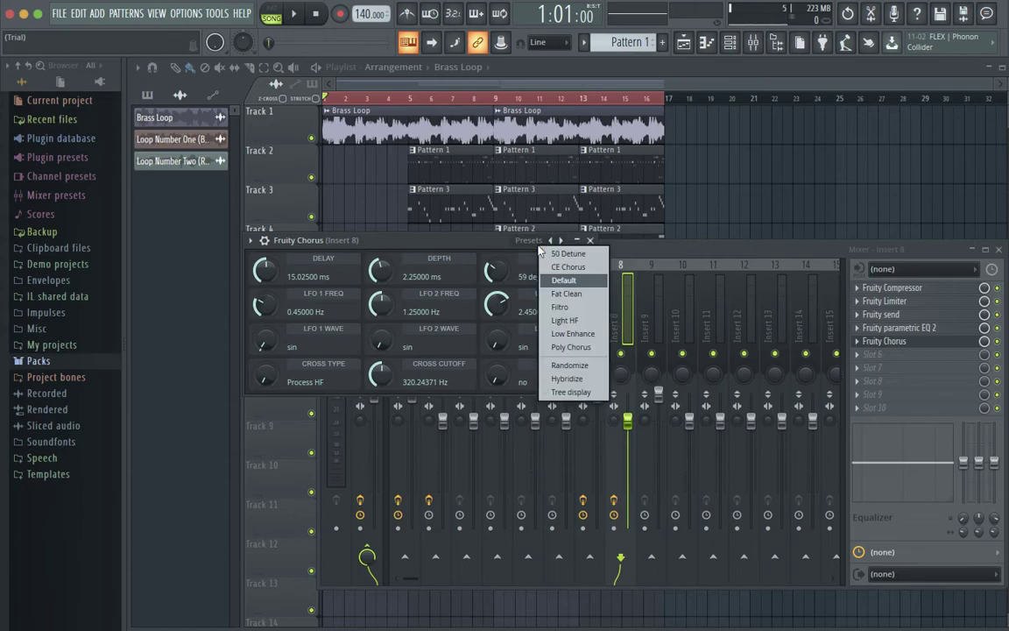
pyautogui.click(565, 349)
pyautogui.press('space')
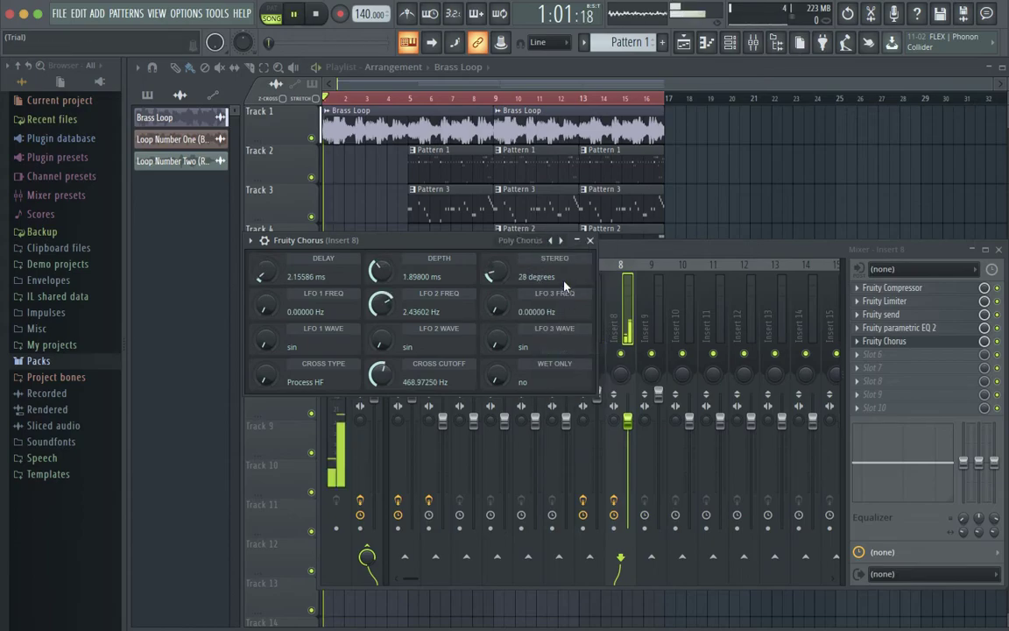
pyautogui.click(590, 240)
pyautogui.press('space')
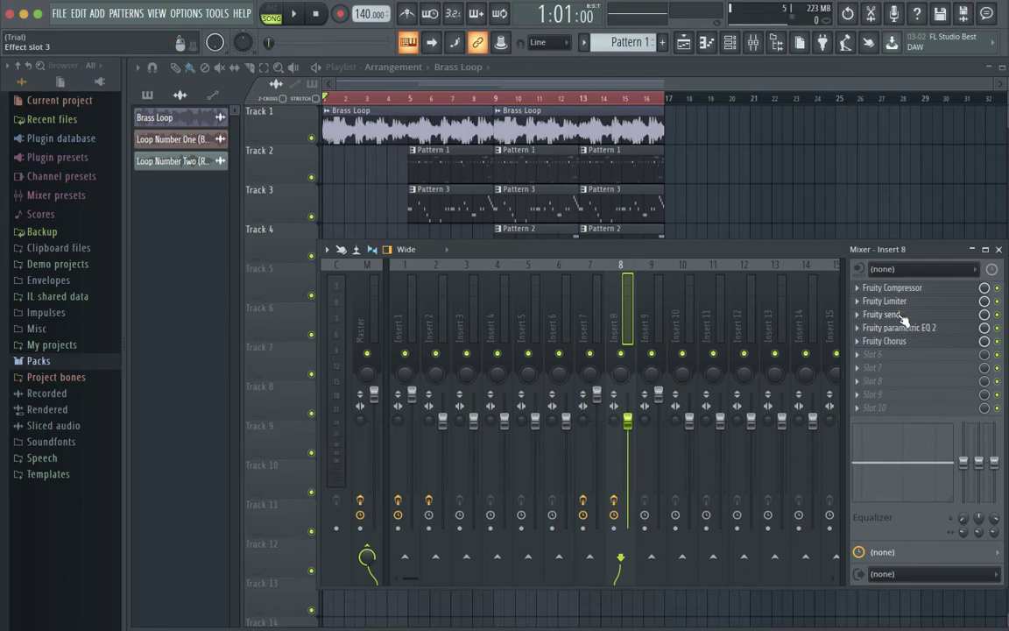
# Review the Fruity Send, Fruity Limiter and Fruity Compressor settings on Insert 8, including the limiter's LIMIT page
pyautogui.click(901, 315)
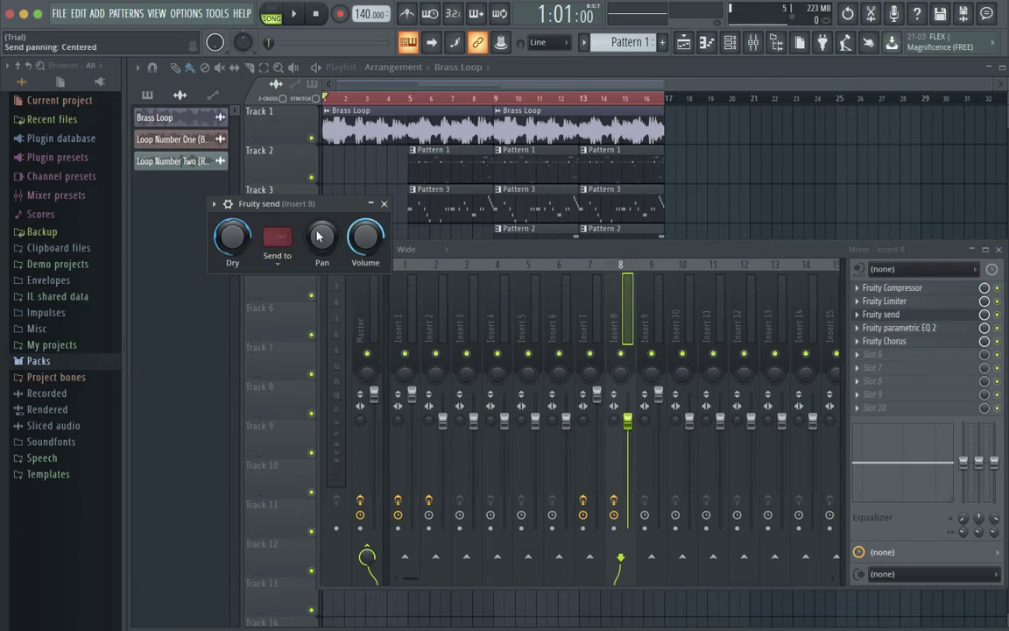
pyautogui.click(384, 203)
pyautogui.click(911, 301)
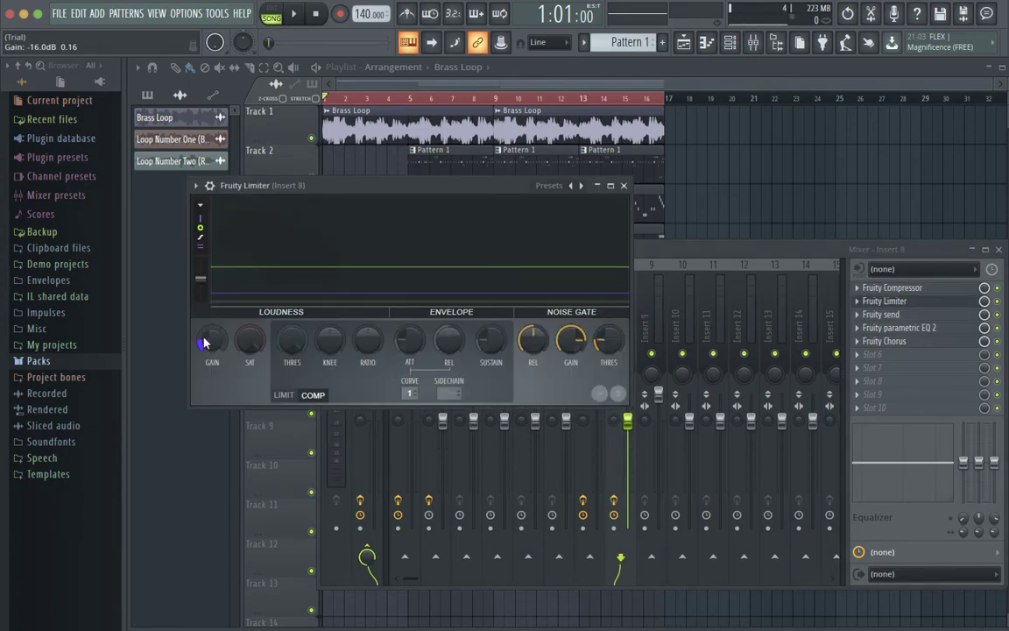
pyautogui.moveTo(250, 342); pyautogui.dragTo(249, 315)
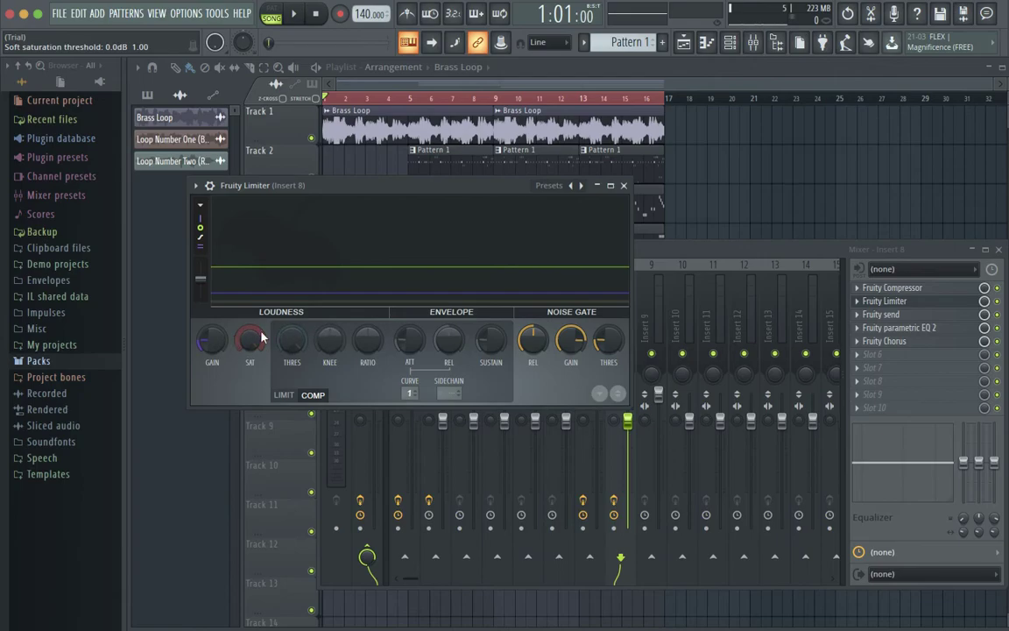
pyautogui.click(286, 395)
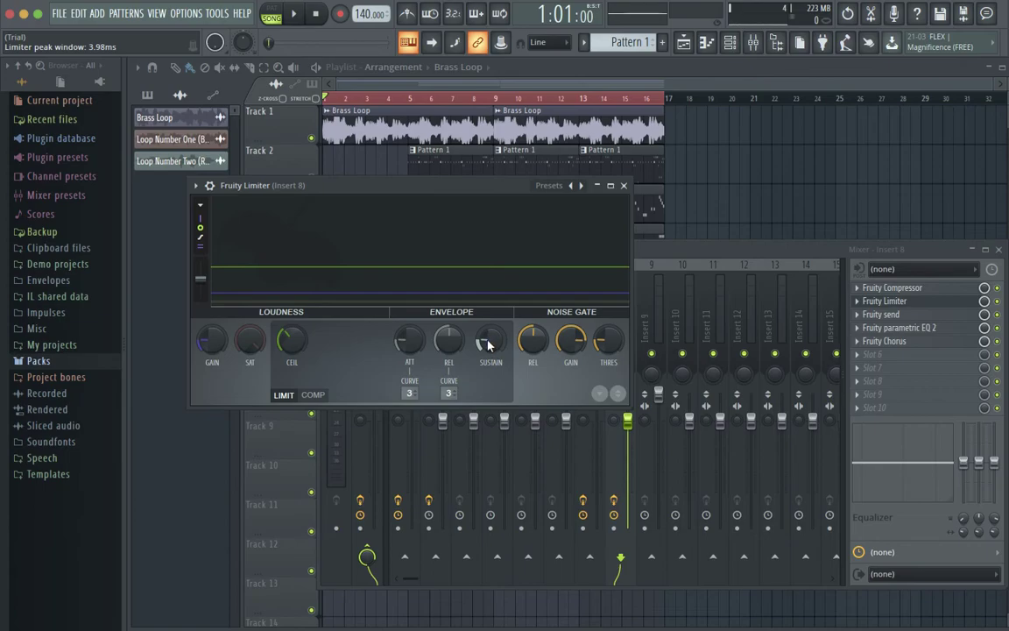
pyautogui.hotkey('ctrl', 's')
pyautogui.click(624, 186)
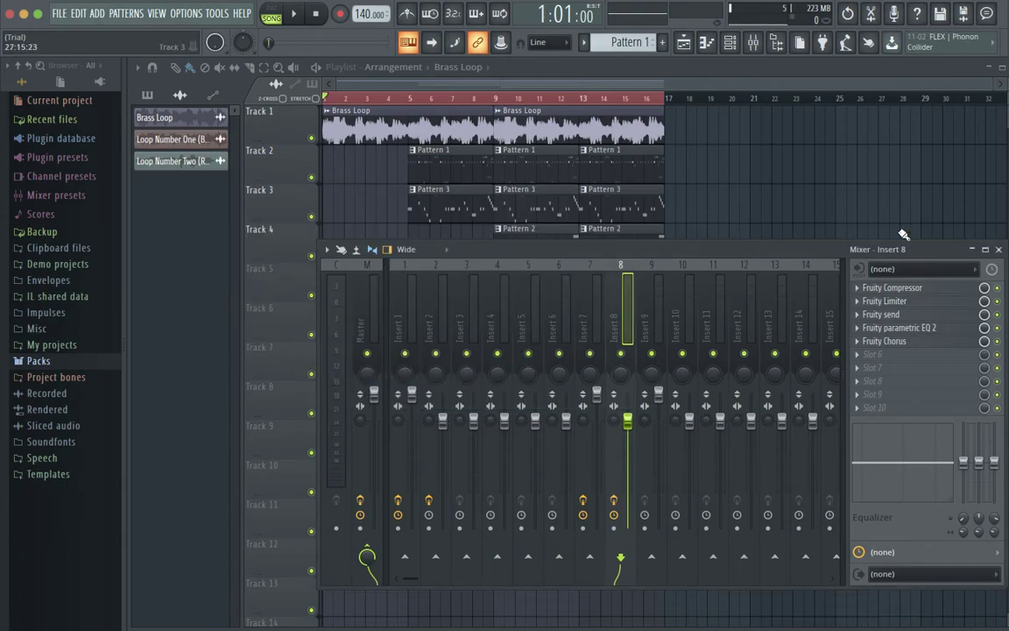
pyautogui.click(902, 289)
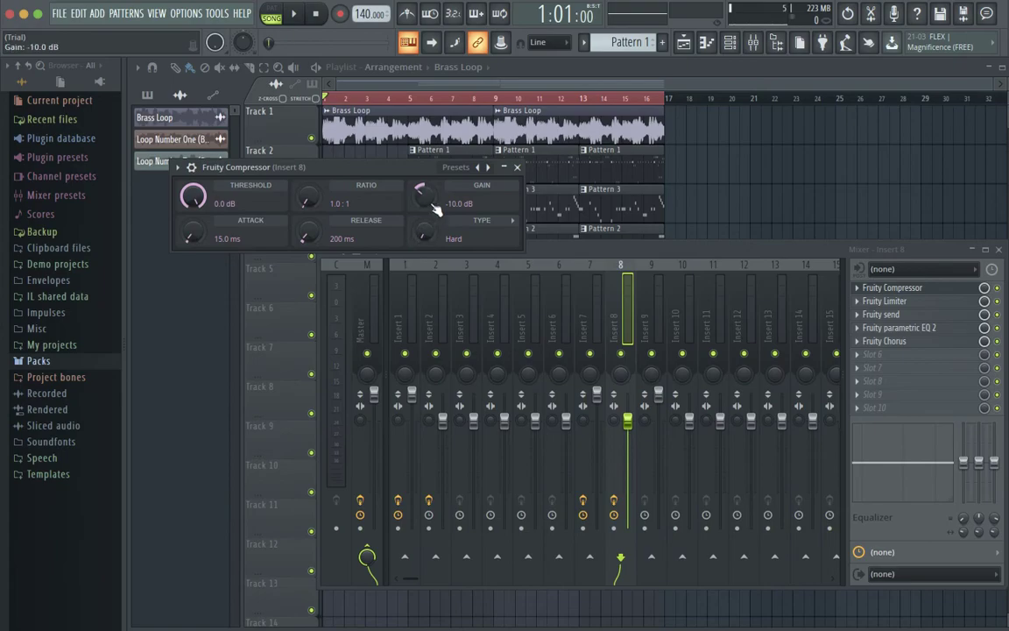
pyautogui.click(519, 167)
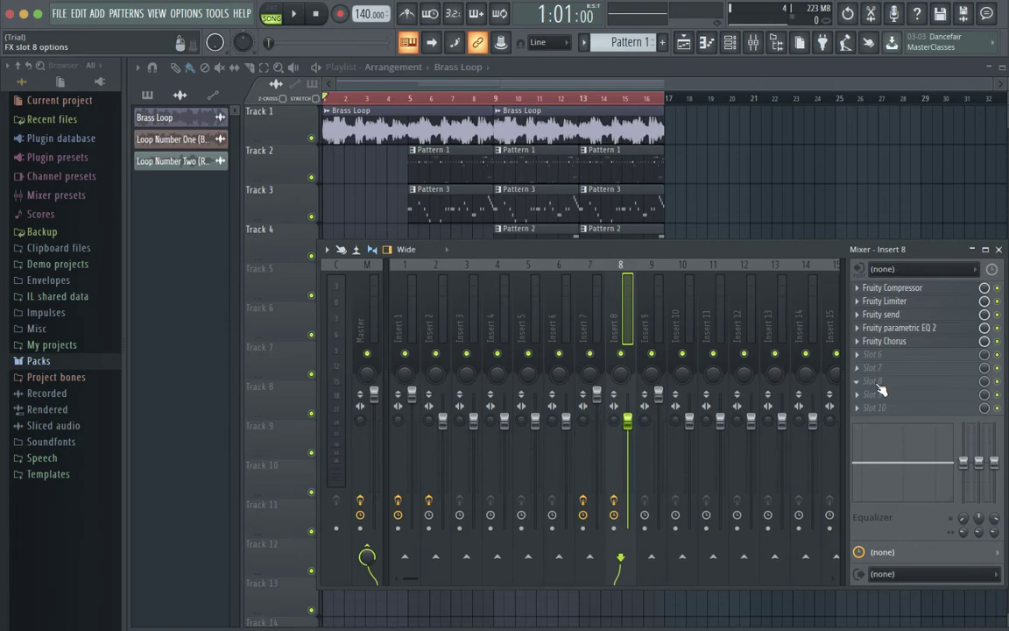
# Audition the arrangement and load Fruity Send in Insert 1's third slot
pyautogui.press('space')
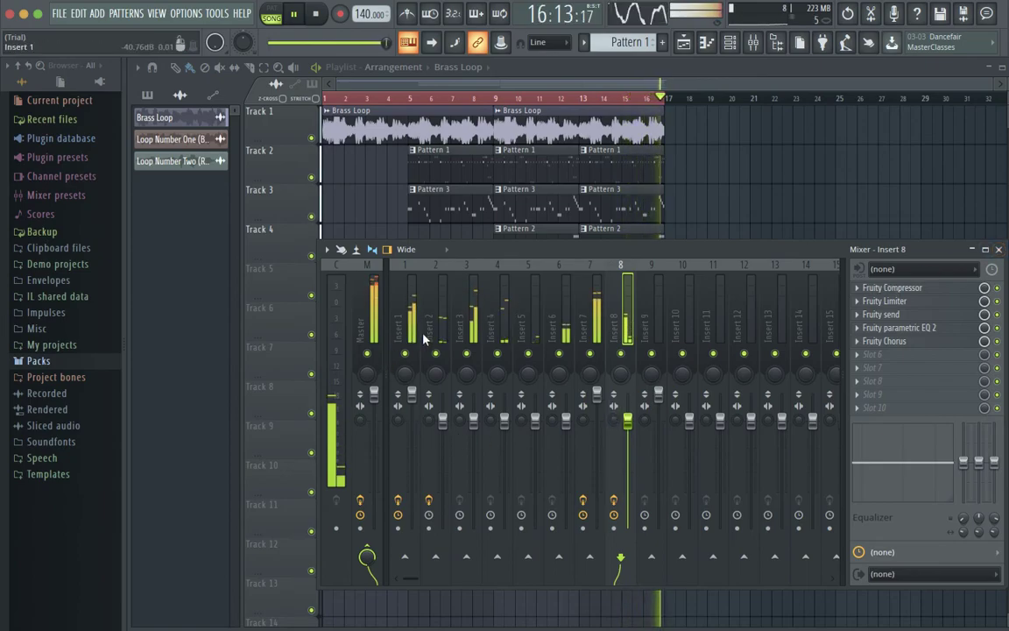
pyautogui.click(399, 326)
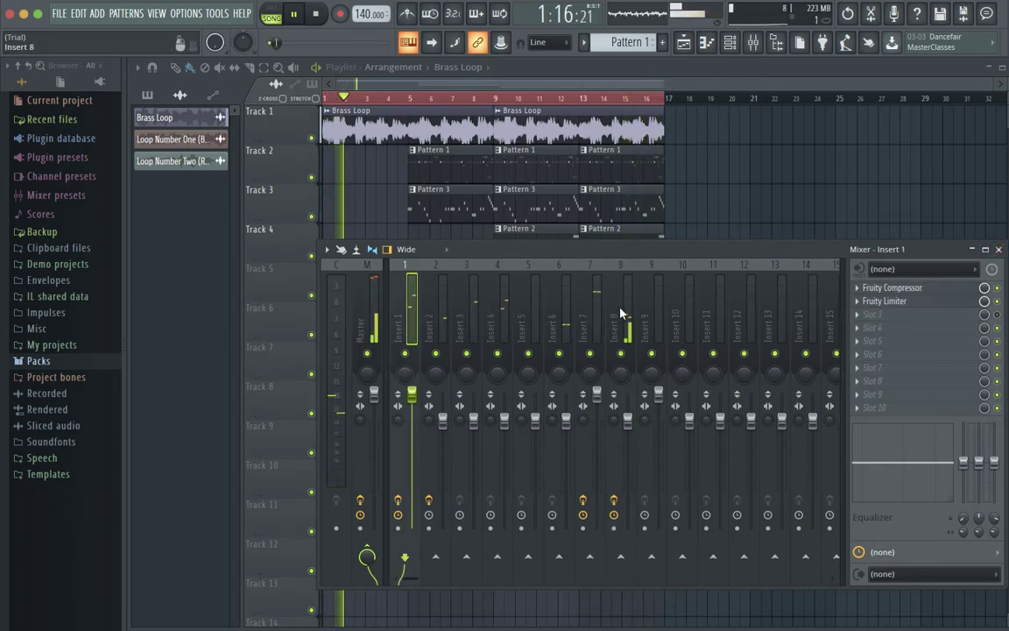
pyautogui.press('space')
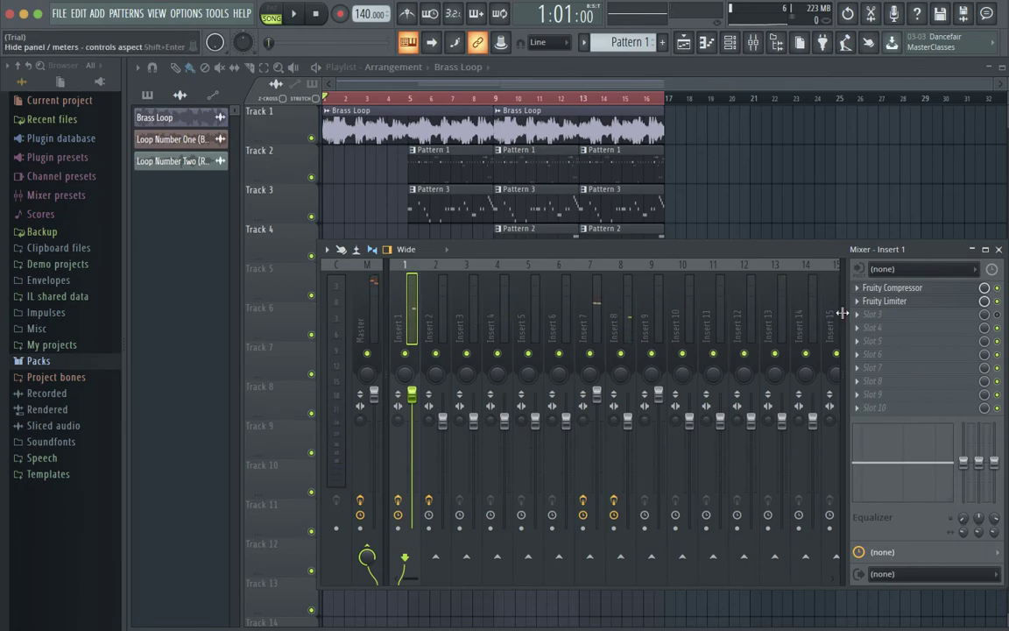
pyautogui.click(866, 314)
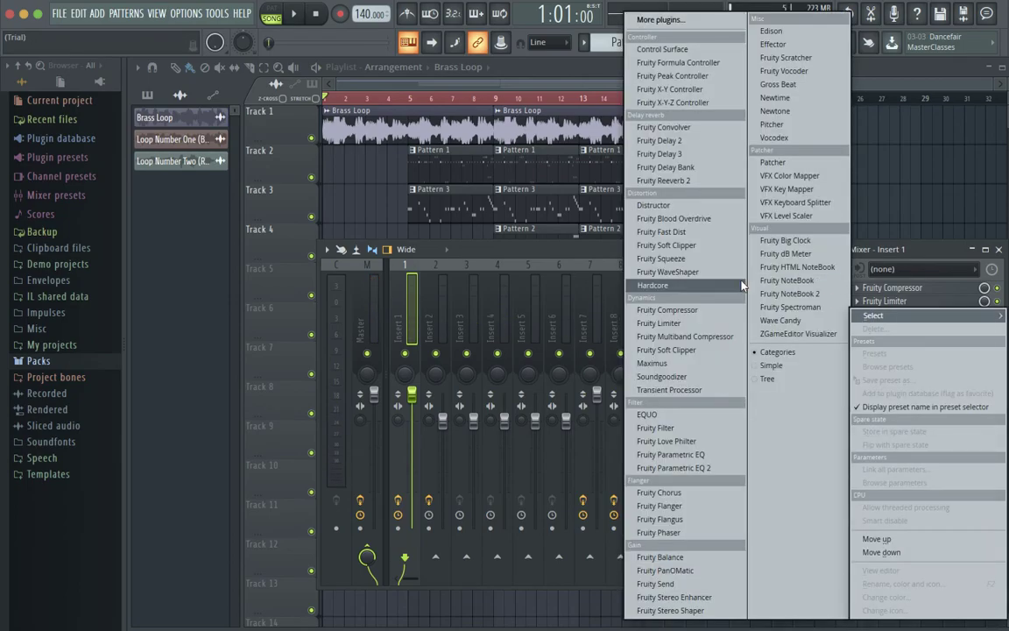
pyautogui.click(653, 583)
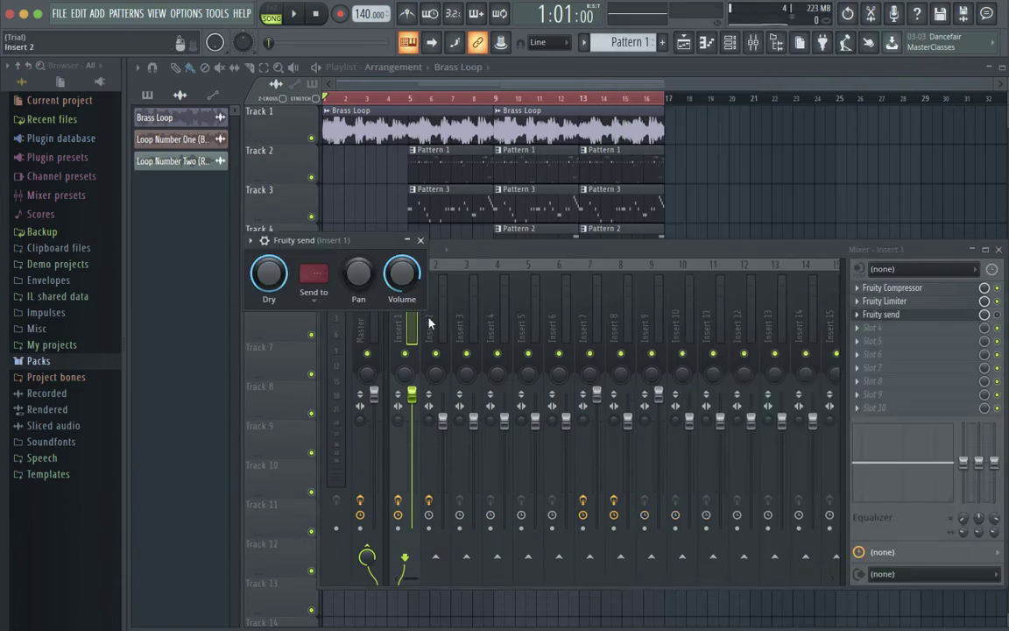
pyautogui.click(420, 240)
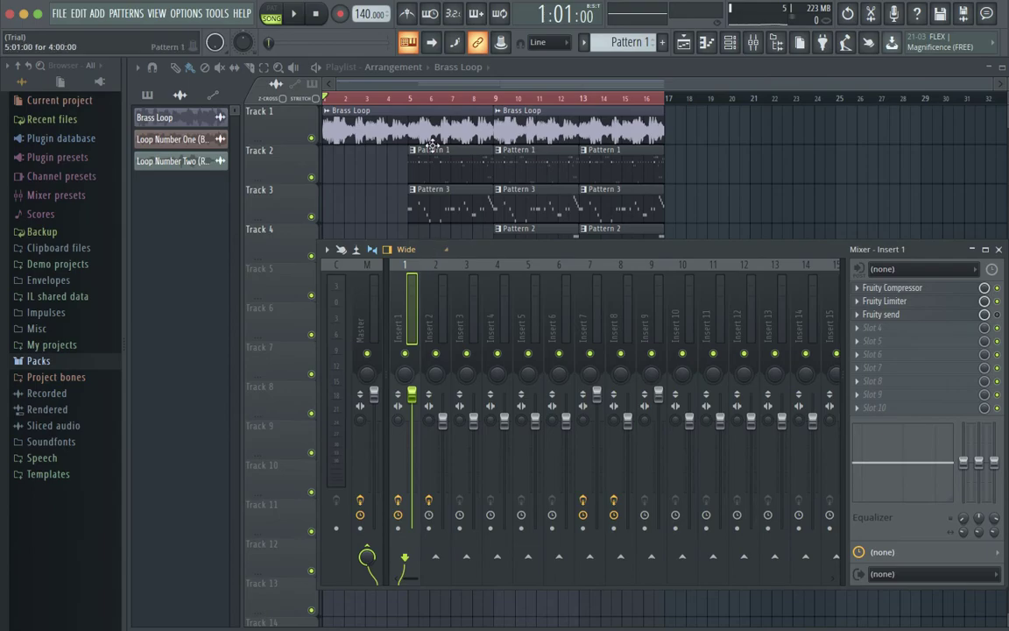
# Play the arrangement from bar 5 and check the channel rack and the mixer levels
pyautogui.click(411, 101)
pyautogui.press('space')
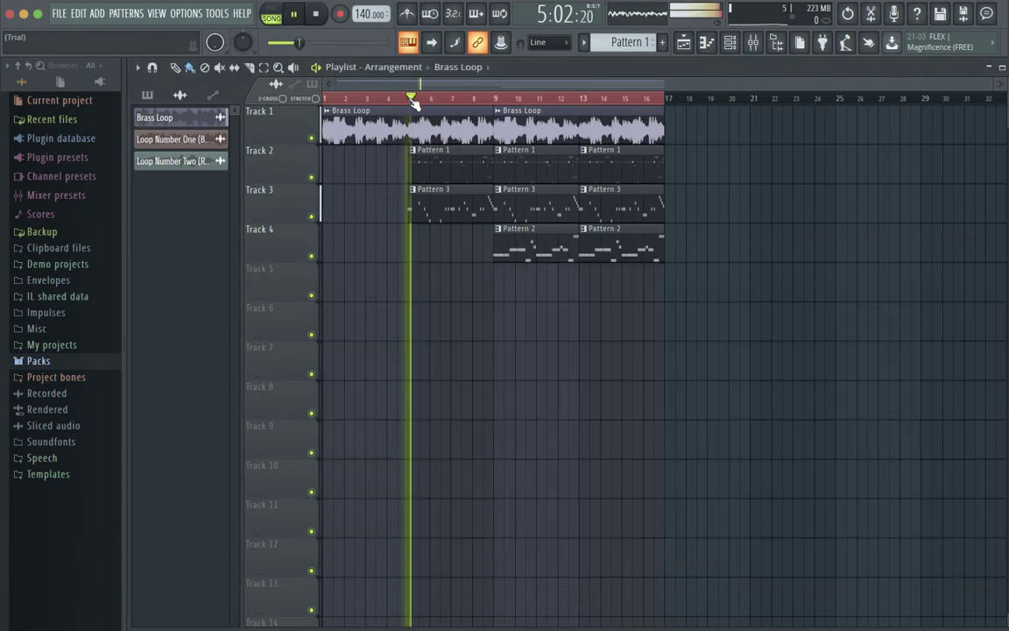
pyautogui.click(730, 43)
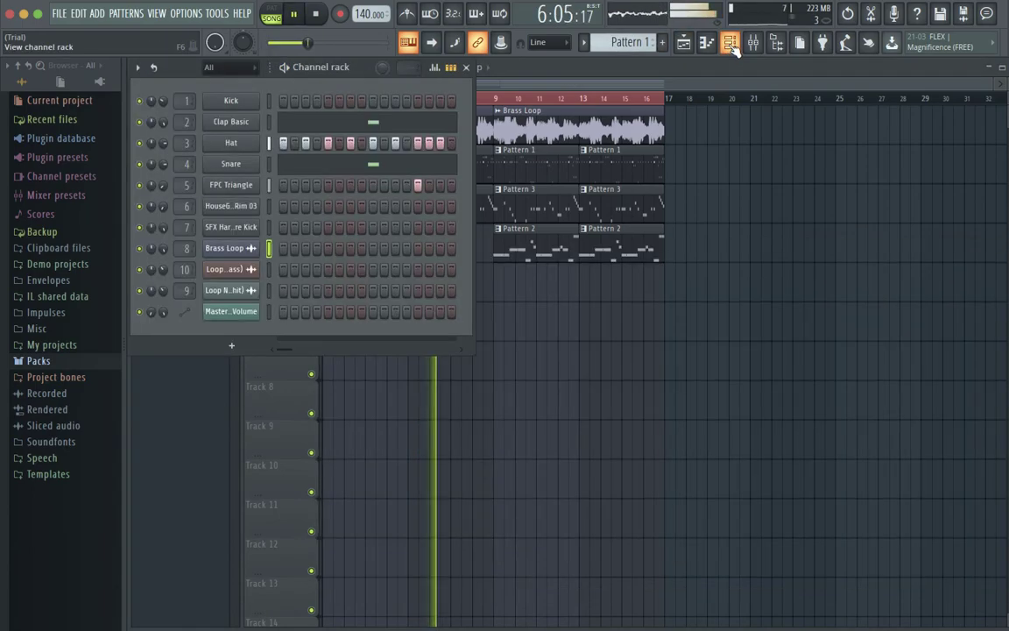
pyautogui.click(465, 67)
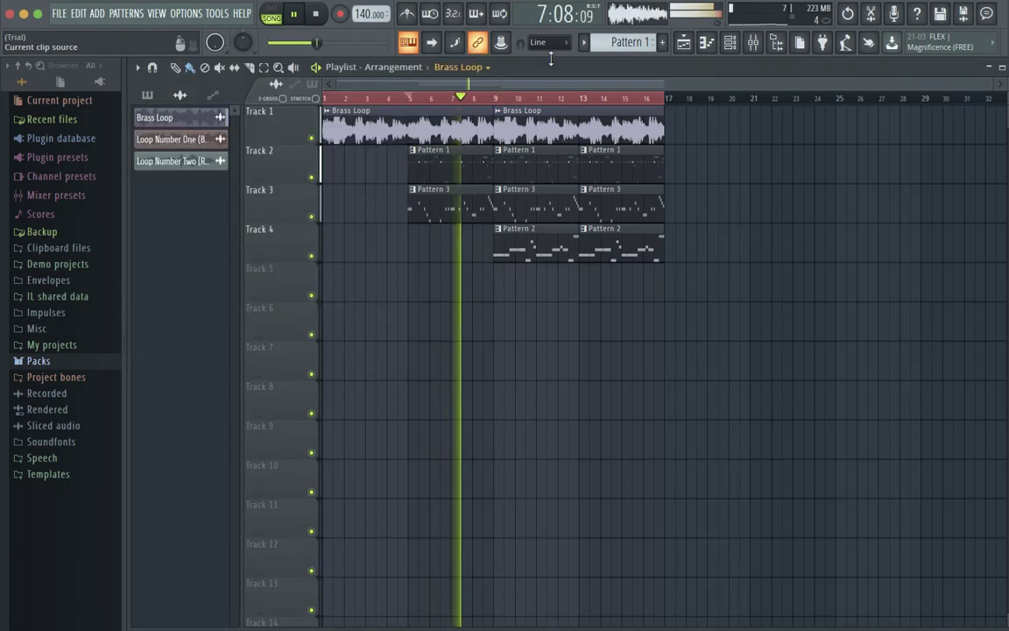
pyautogui.click(753, 43)
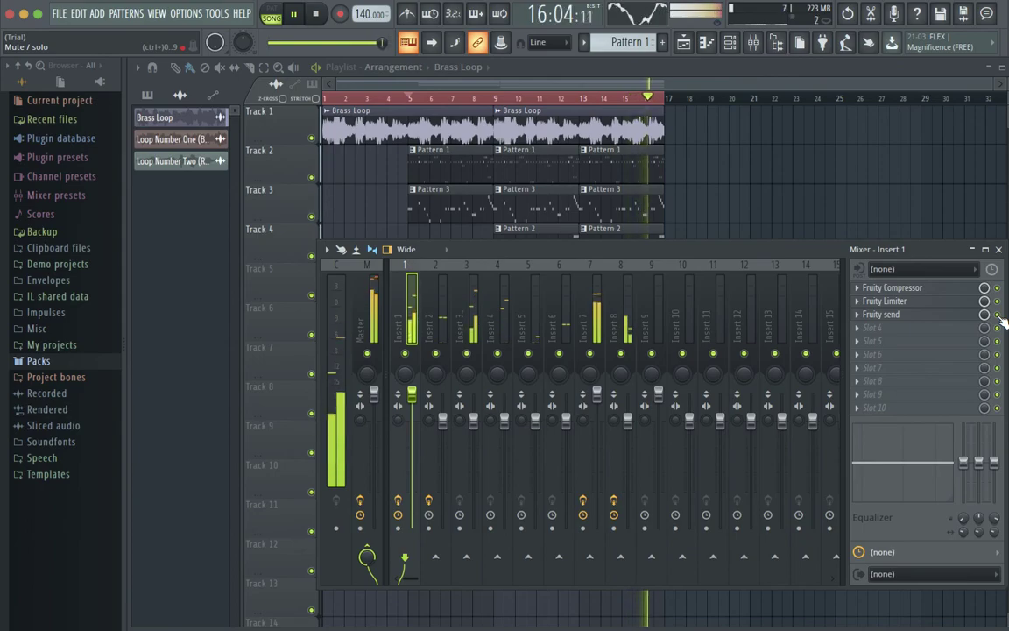
# Delete Fruity Send from Insert 1's third slot and audition the arrangement from bar 5
pyautogui.rightClick(874, 309)
pyautogui.click(775, 277)
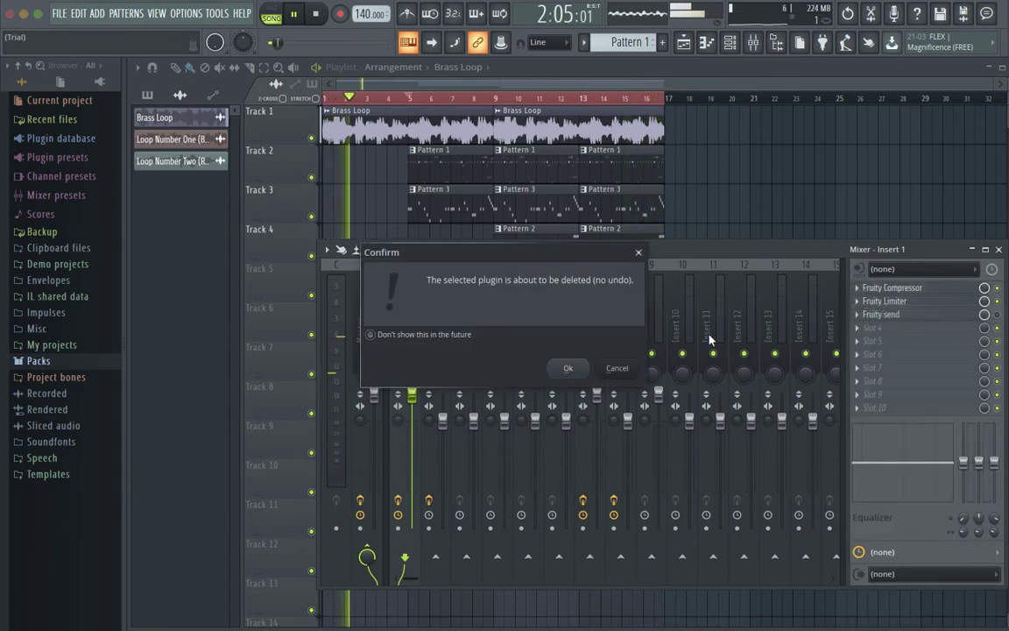
pyautogui.click(569, 369)
pyautogui.press('space')
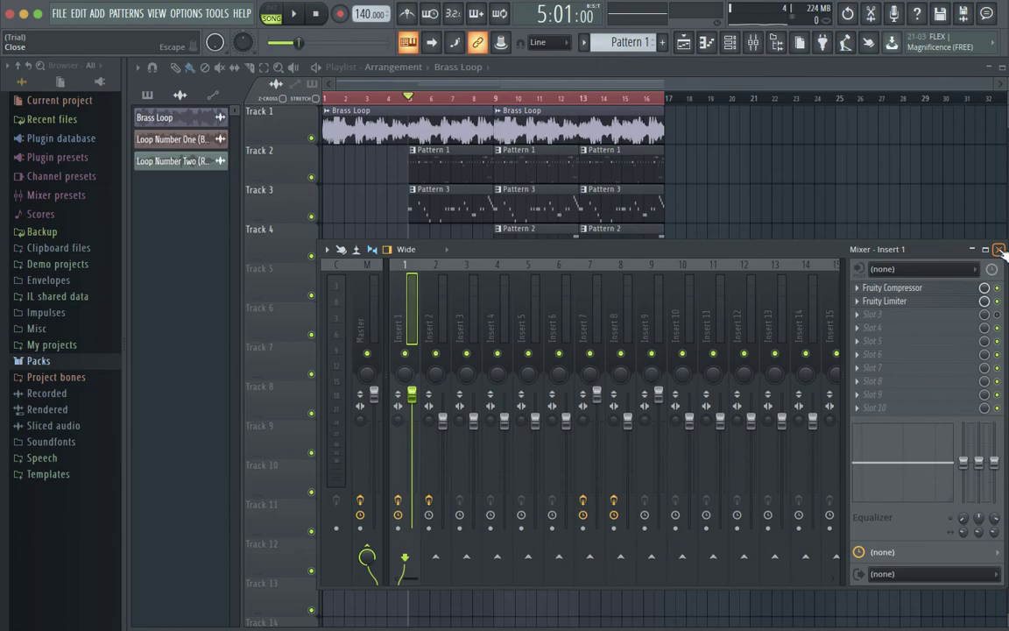
pyautogui.press('space')
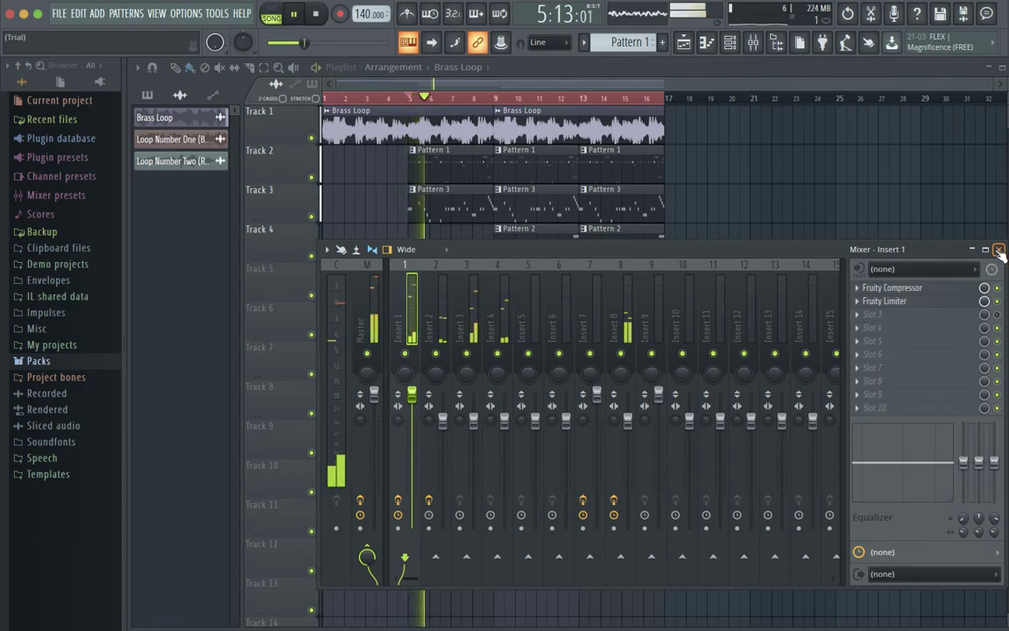
pyautogui.press('space')
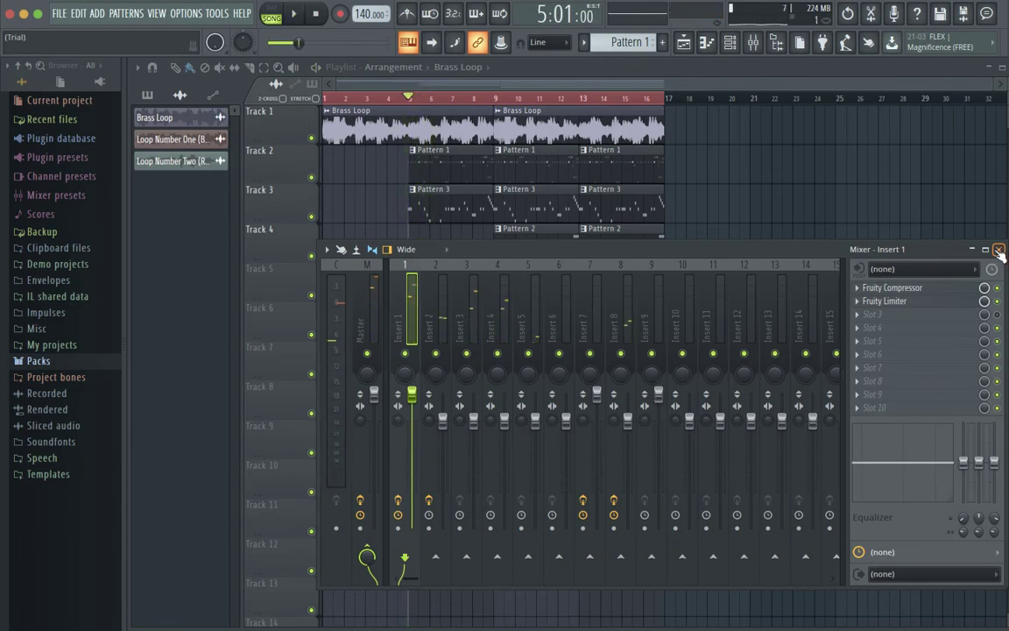
# Close the mixer and select all the pattern clips on Tracks 2 to 4 in the playlist
pyautogui.click(998, 250)
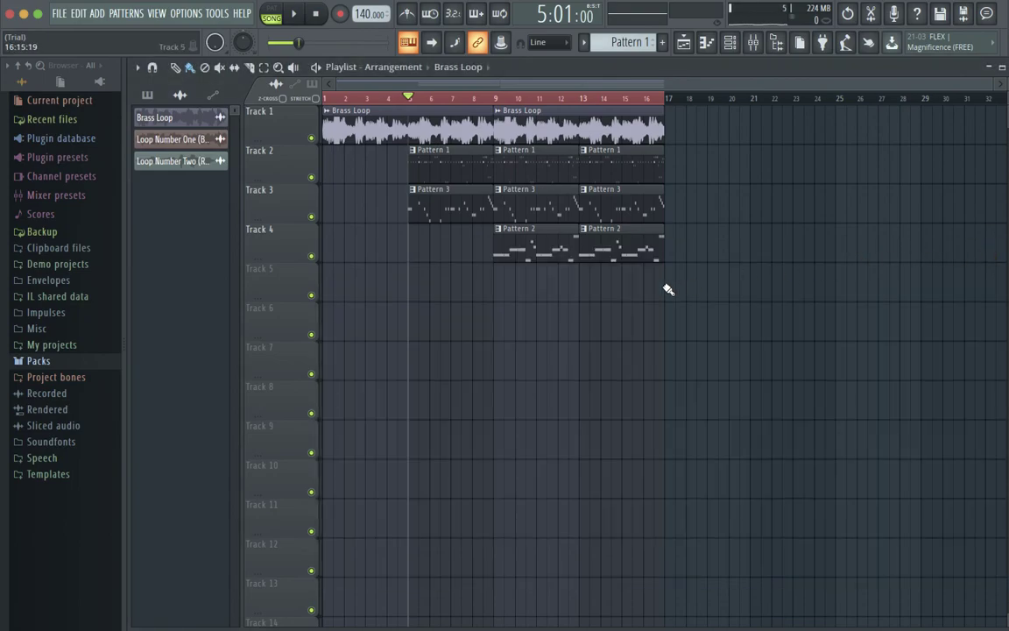
pyautogui.moveTo(666, 287); pyautogui.dragTo(444, 171)
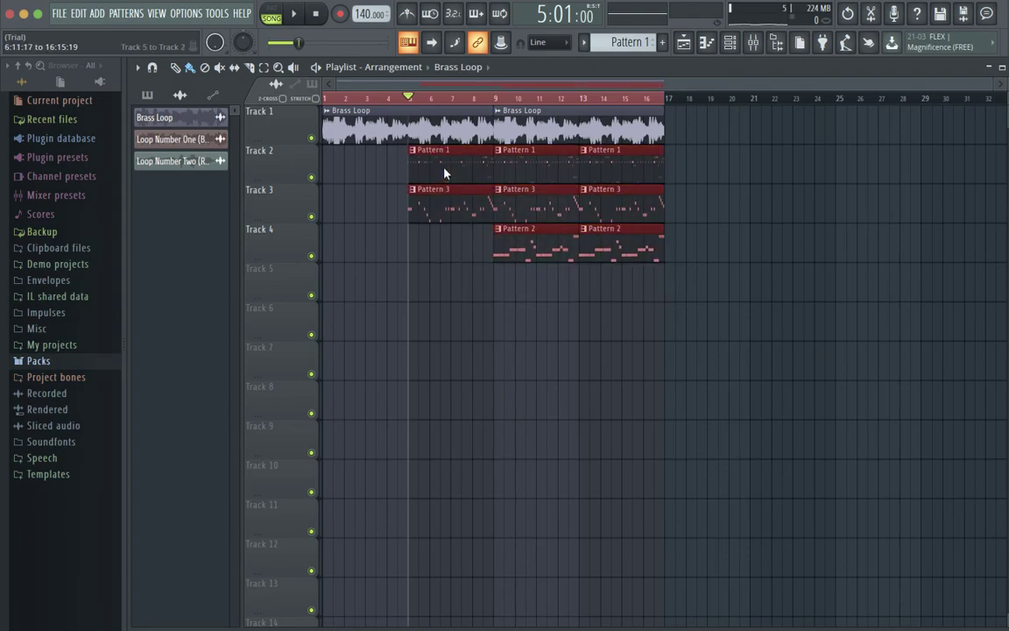